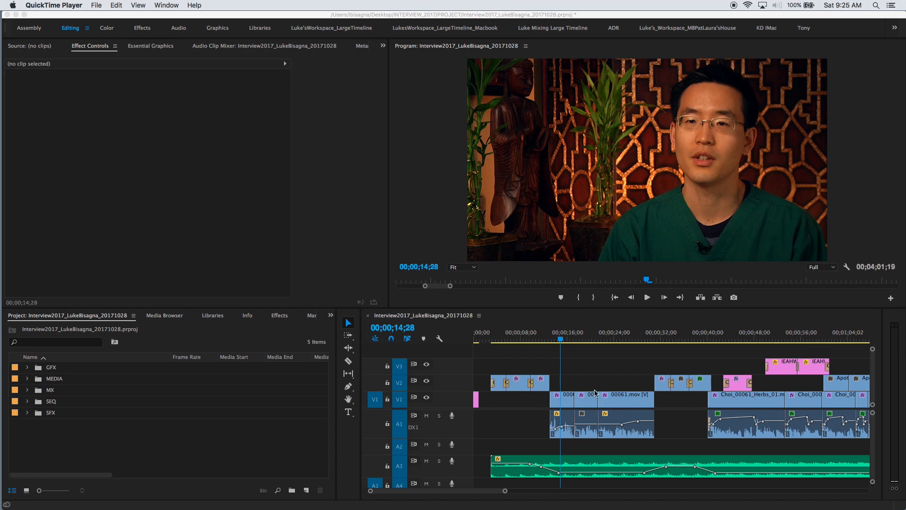
# - Play the interview sequence from 00;00;14;28 and load AcupunctureDefinition.jpg from the GFX bin for source preview
pyautogui.click(575, 322)
pyautogui.press('space')
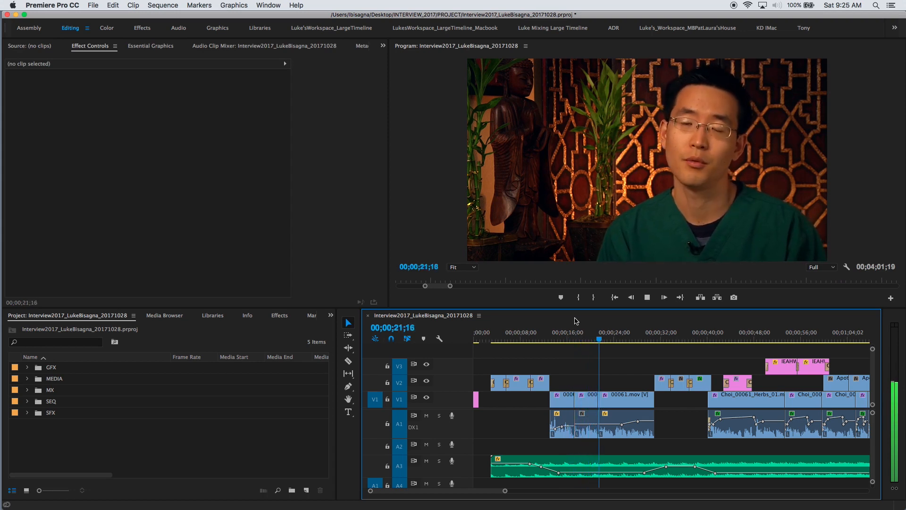
pyautogui.press('space')
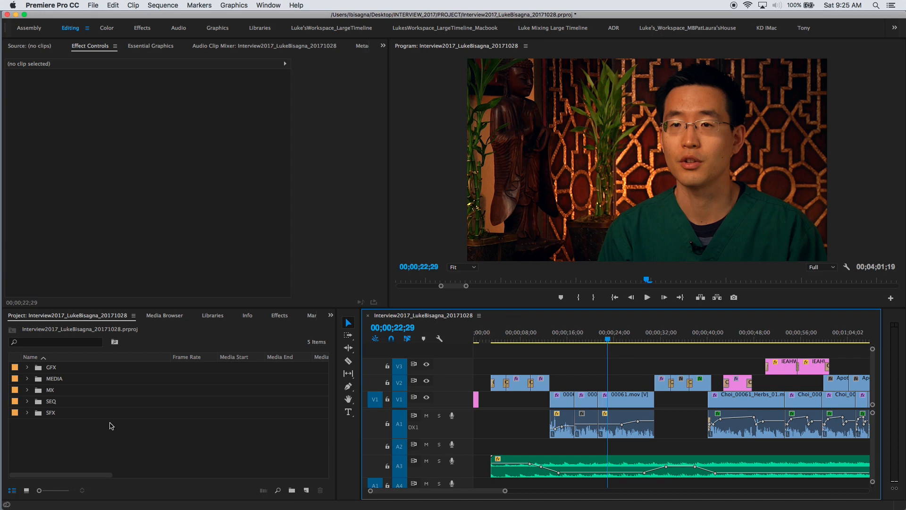
pyautogui.click(27, 369)
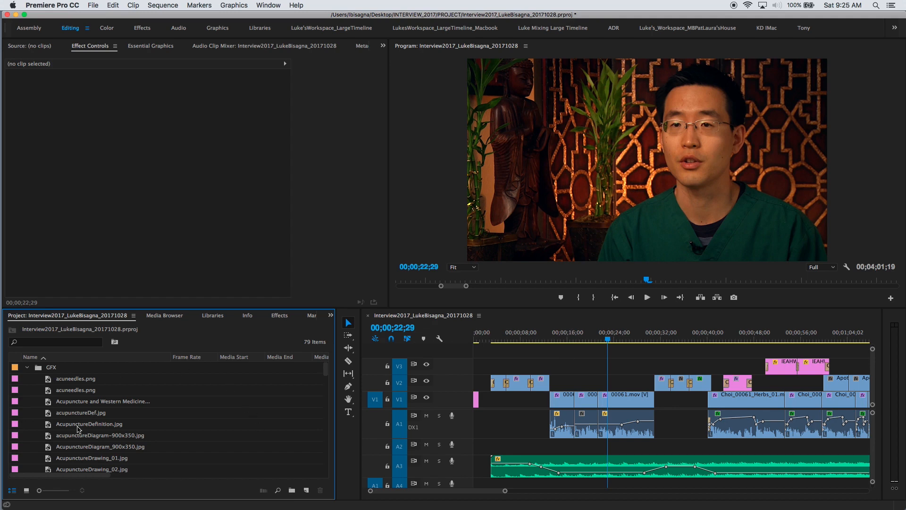
pyautogui.doubleClick(48, 427)
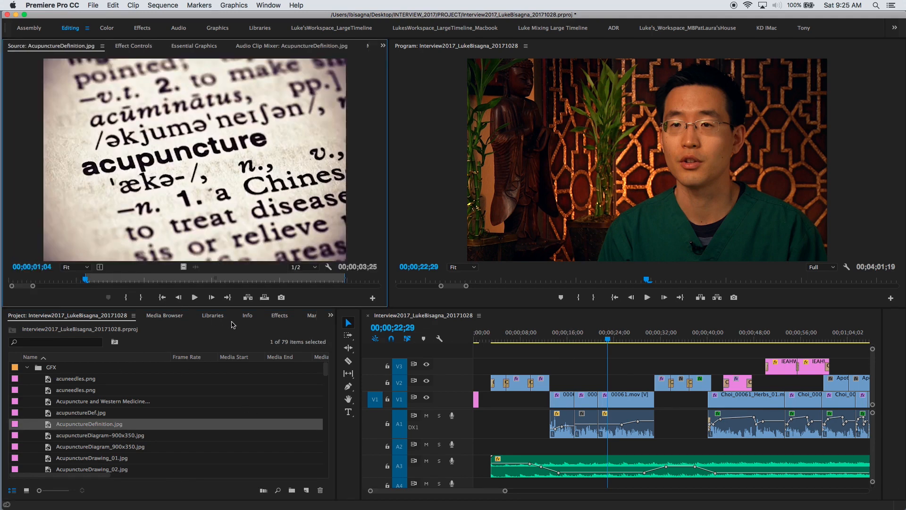
# - Play through the interview's opening, mark the sequence In point at 00;00;15;18, and route the source video to V2
pyautogui.click(564, 339)
pyautogui.press('space')
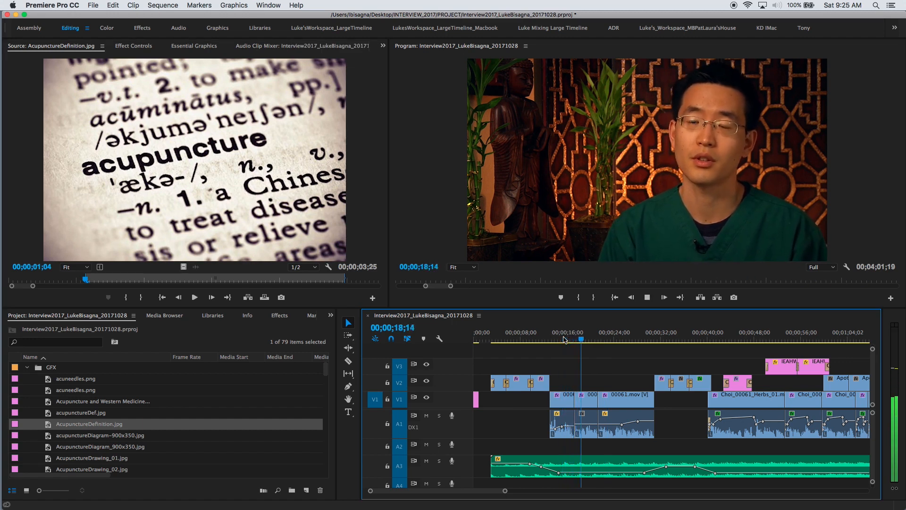
pyautogui.press('space')
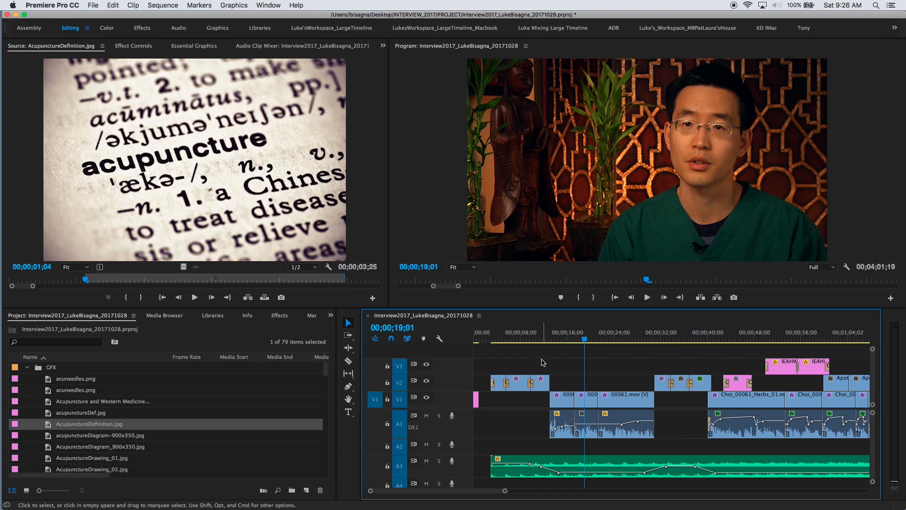
pyautogui.click(545, 339)
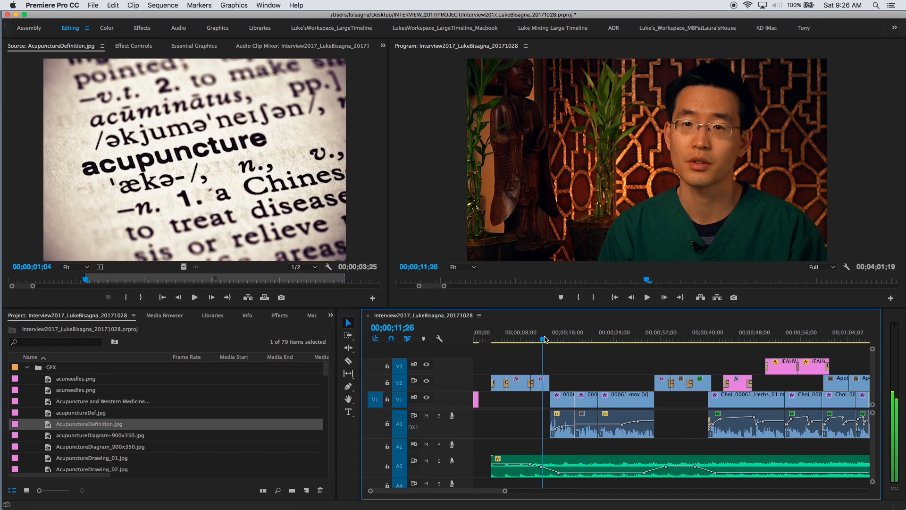
pyautogui.press('space')
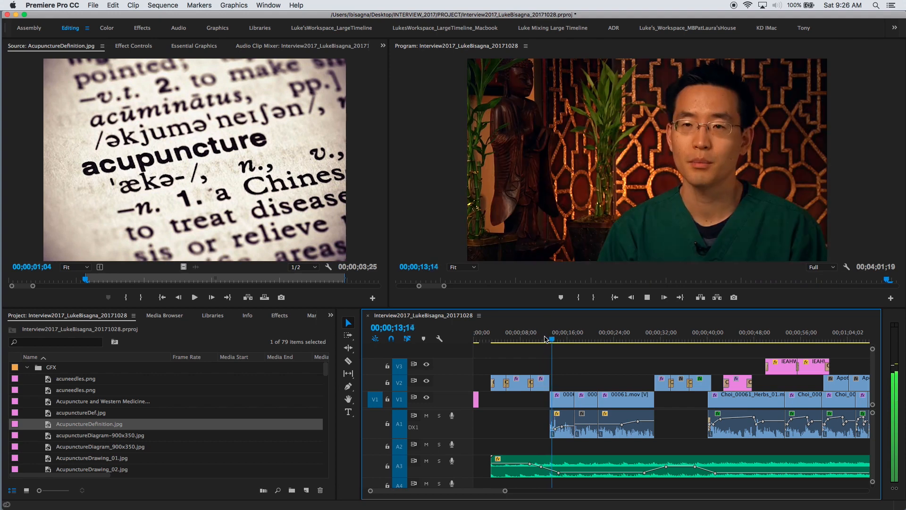
pyautogui.press('space')
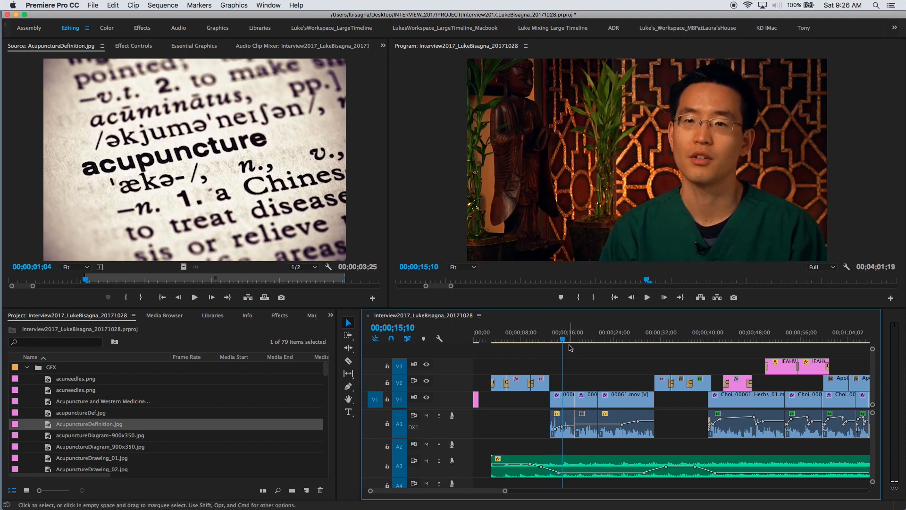
pyautogui.click(563, 340)
pyautogui.moveTo(563, 340); pyautogui.dragTo(566, 341)
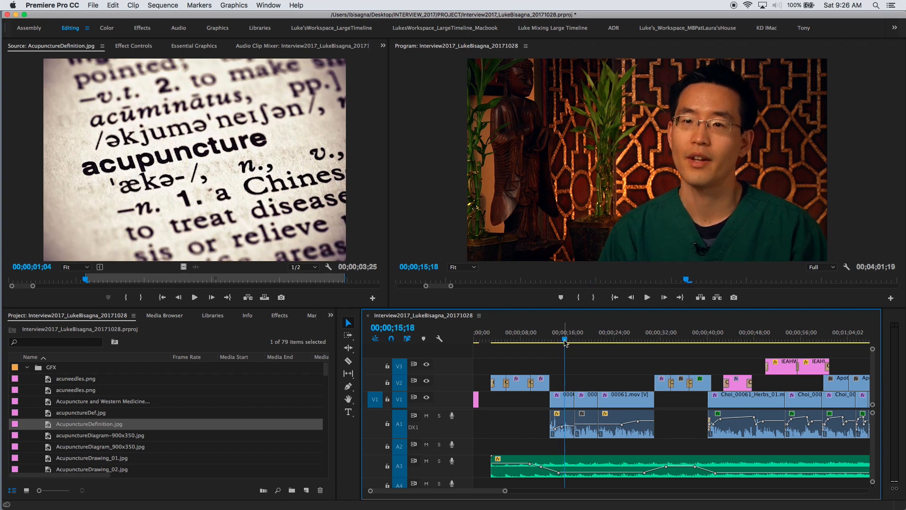
pyautogui.press('i')
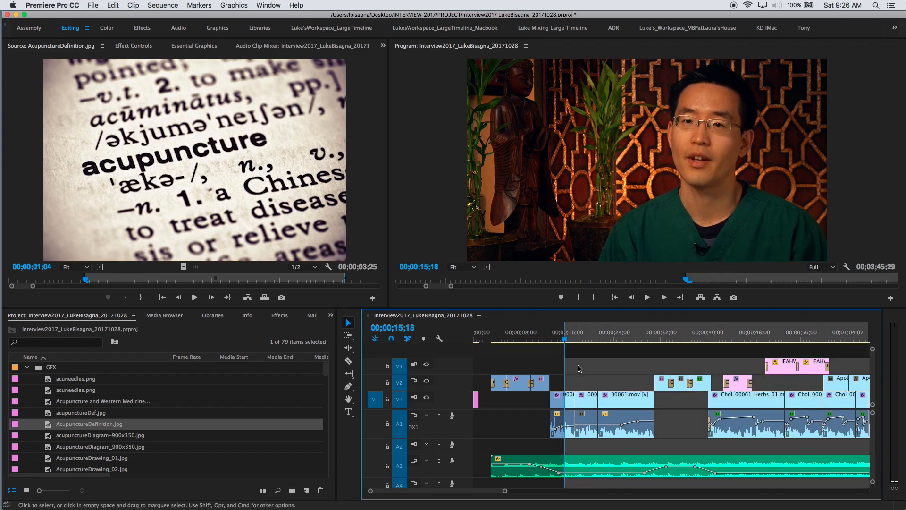
pyautogui.click(374, 384)
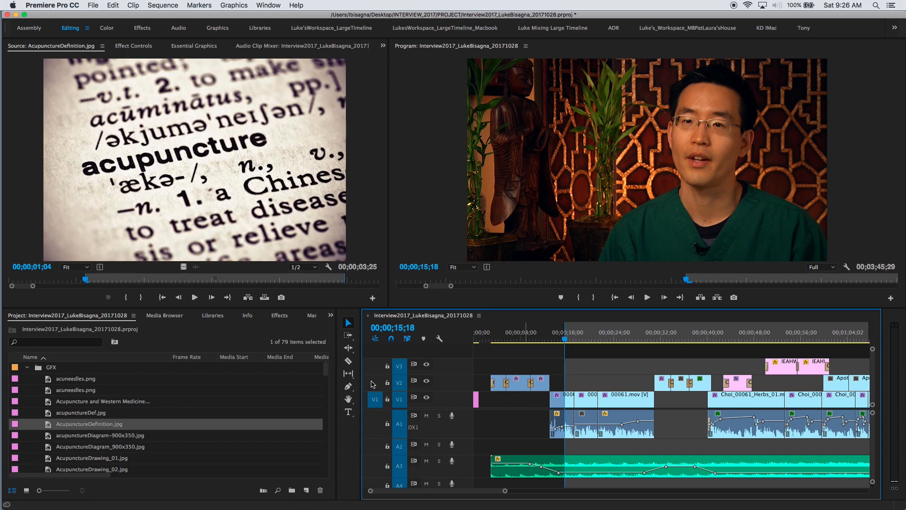
# - Play on through the interview passage and mark the sequence Out point at 00;00;19;02
pyautogui.moveTo(577, 338); pyautogui.dragTo(579, 342)
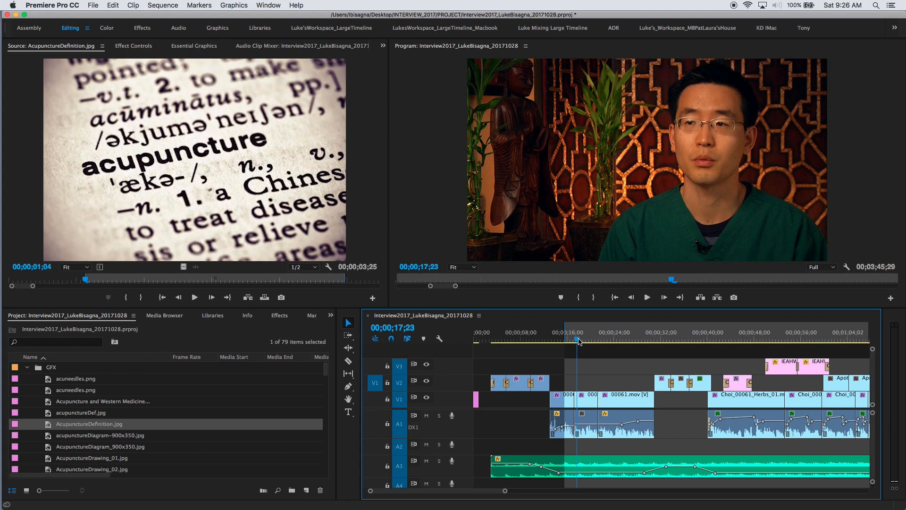
pyautogui.press('space')
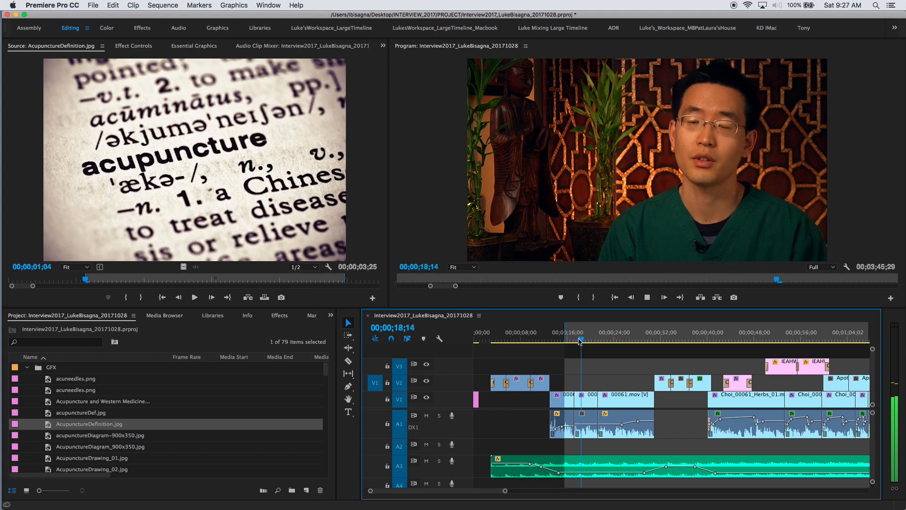
pyautogui.press('Left')
pyautogui.press('Left')
pyautogui.press('Left')
pyautogui.press('Left')
pyautogui.press('Left')
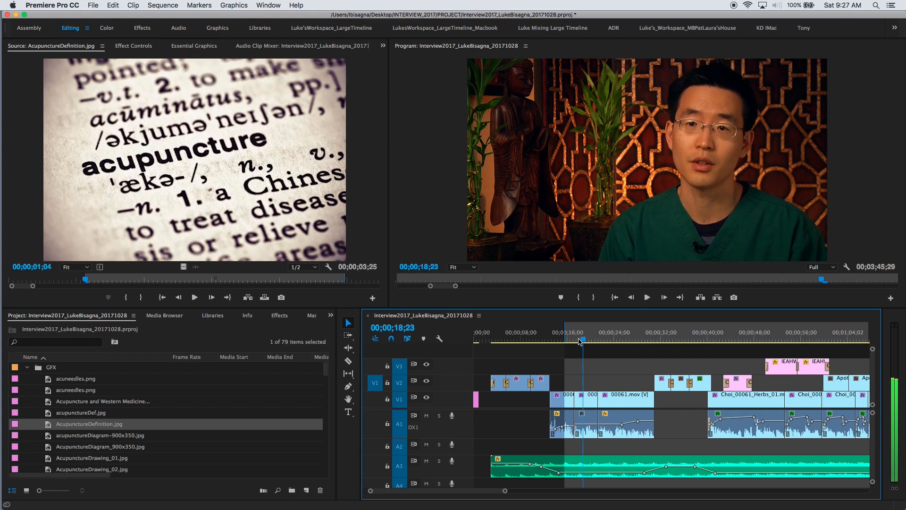
pyautogui.press('o')
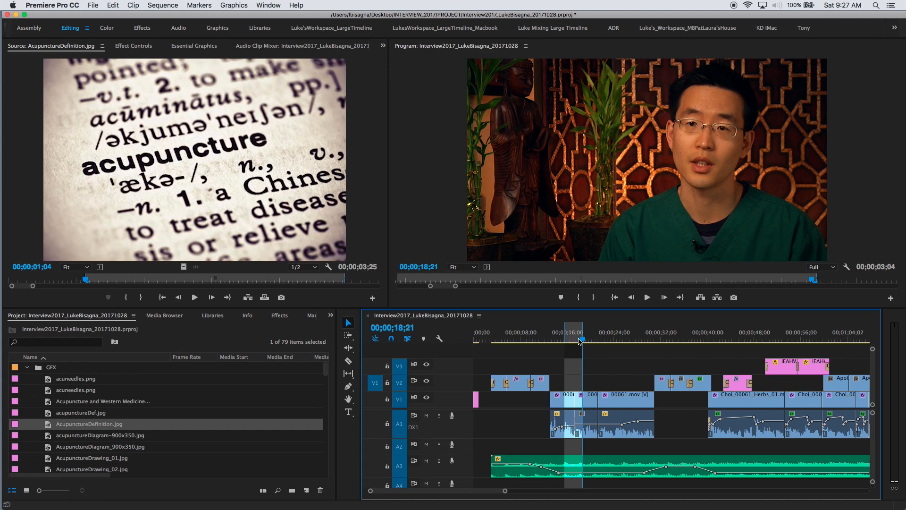
pyautogui.press('space')
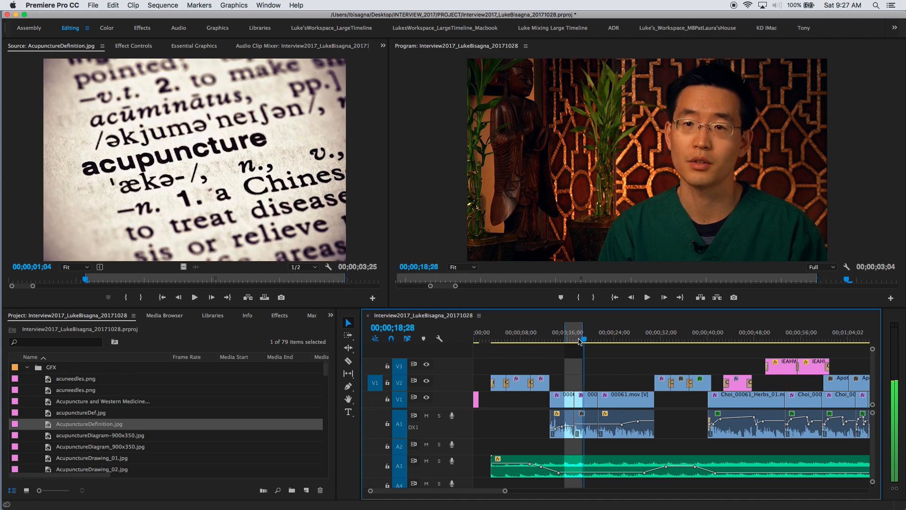
pyautogui.press('o')
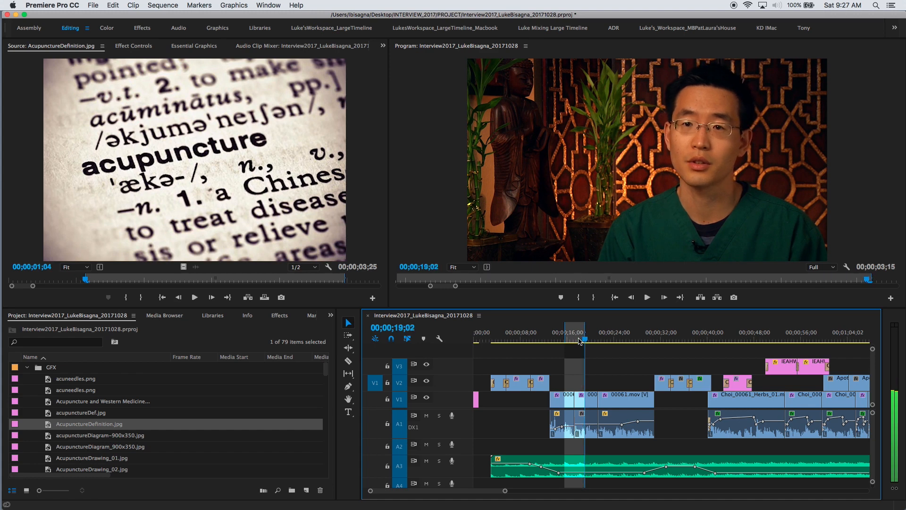
# - Clear the source Out point of AcupunctureDefinition.jpg and overwrite the still onto V2 between the sequence's In and Out points
pyautogui.click(379, 177)
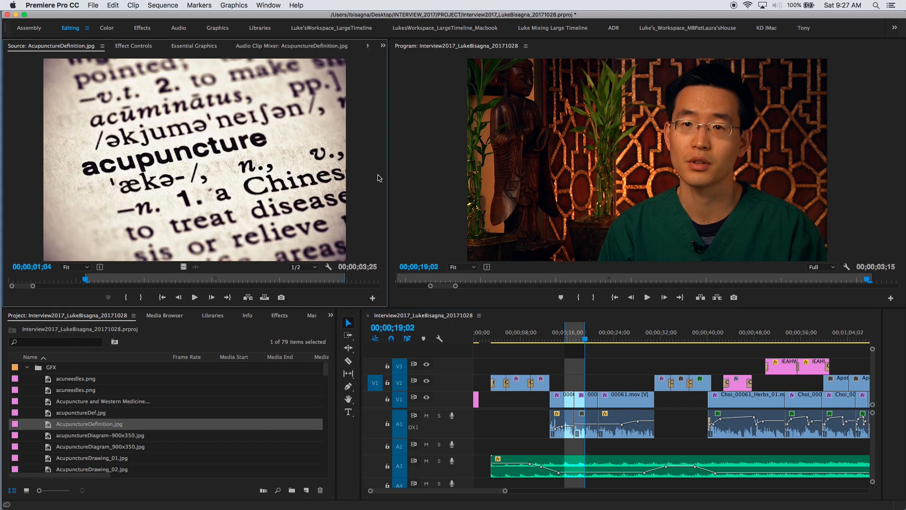
pyautogui.press('o')
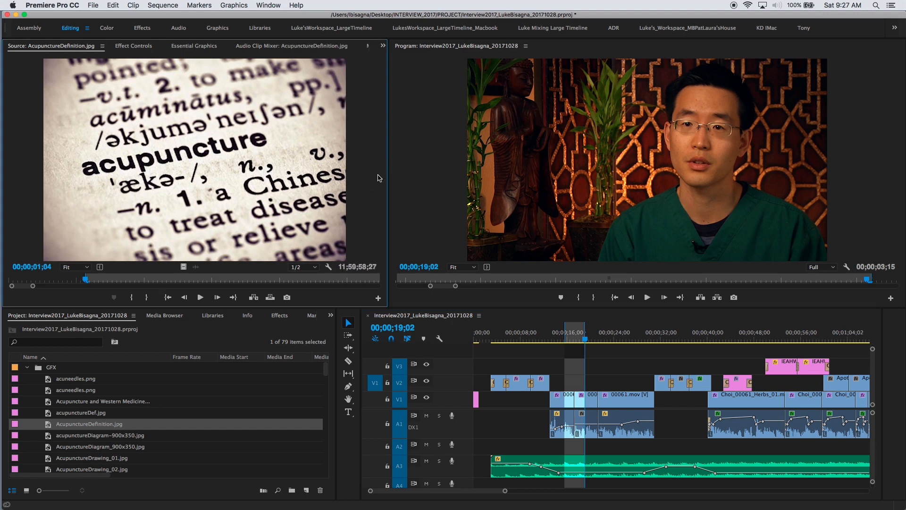
pyautogui.press('.')
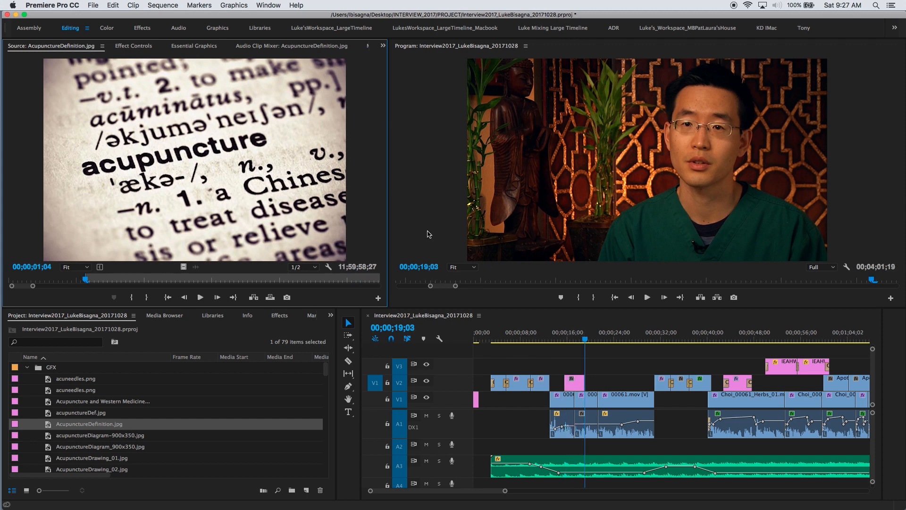
# - Scale the AcupunctureDefinition.jpg clip on V2 to 303 so that it fills the frame
pyautogui.click(564, 338)
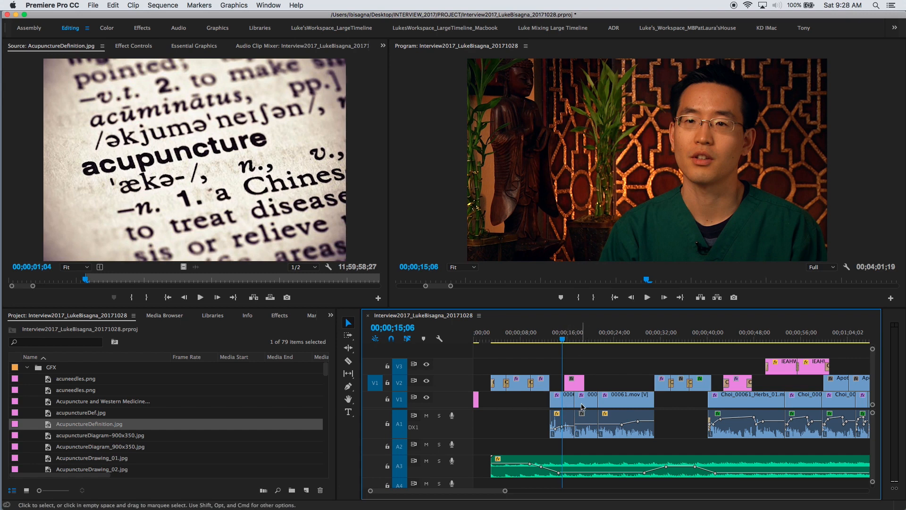
pyautogui.click(573, 338)
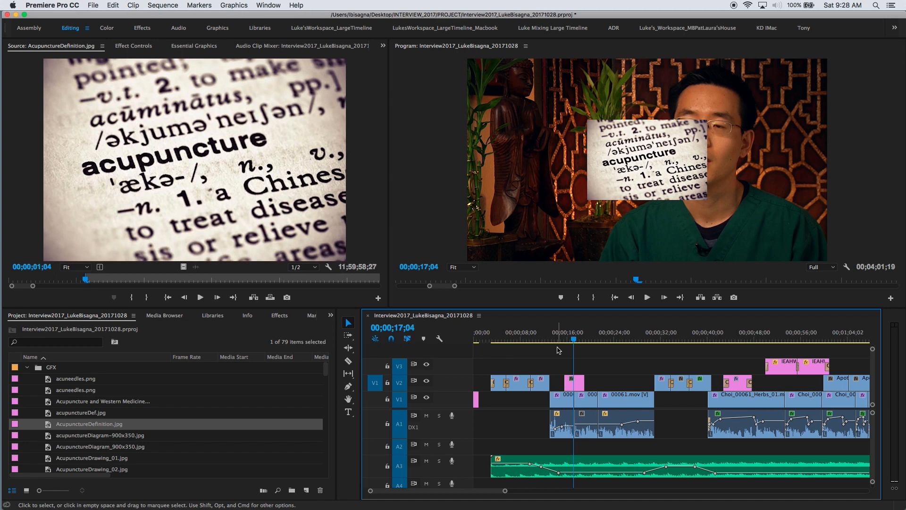
pyautogui.click(577, 384)
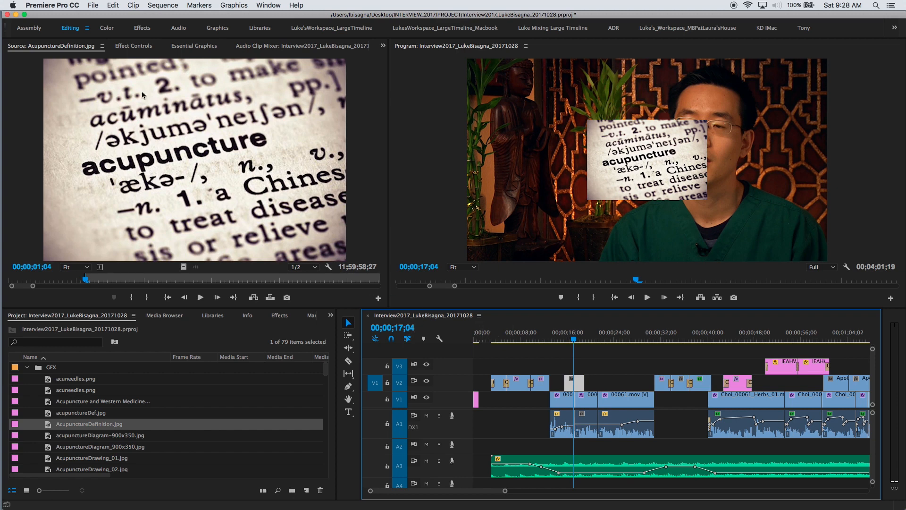
pyautogui.click(131, 45)
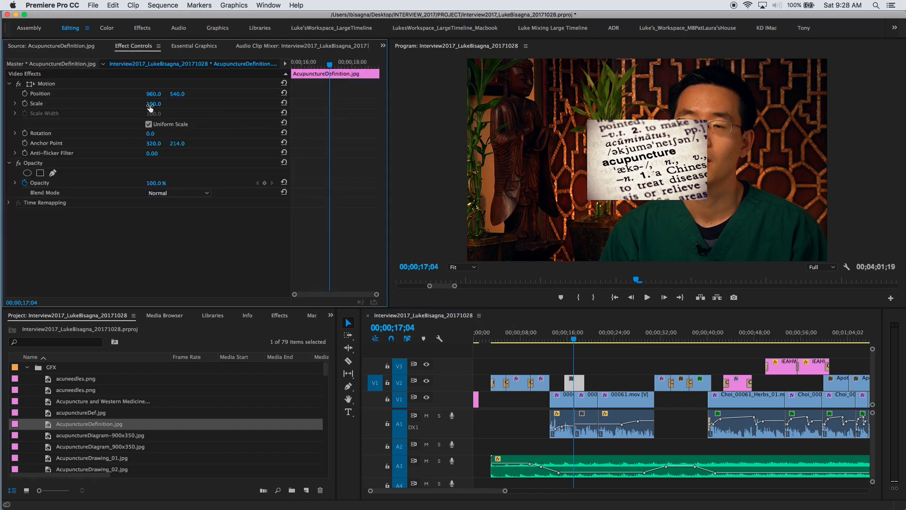
pyautogui.moveTo(152, 106); pyautogui.dragTo(249, 106)
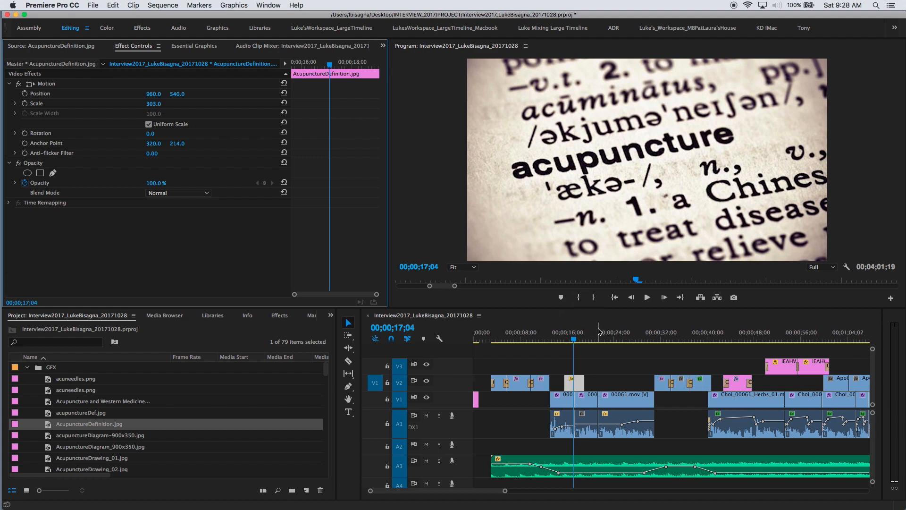
# - Extend the start of the AcupunctureDefinition.jpg clip on V2 back to 00;00;15;08 and play through the edit
pyautogui.click(561, 338)
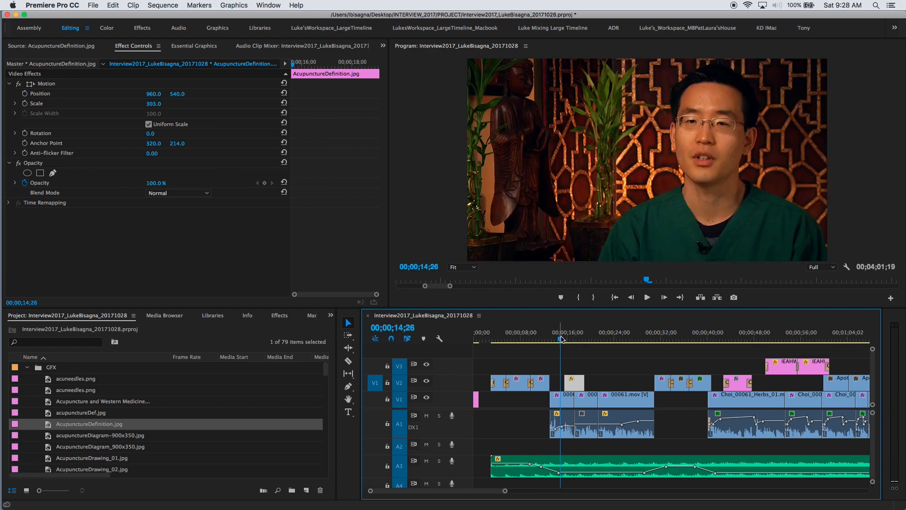
pyautogui.press('space')
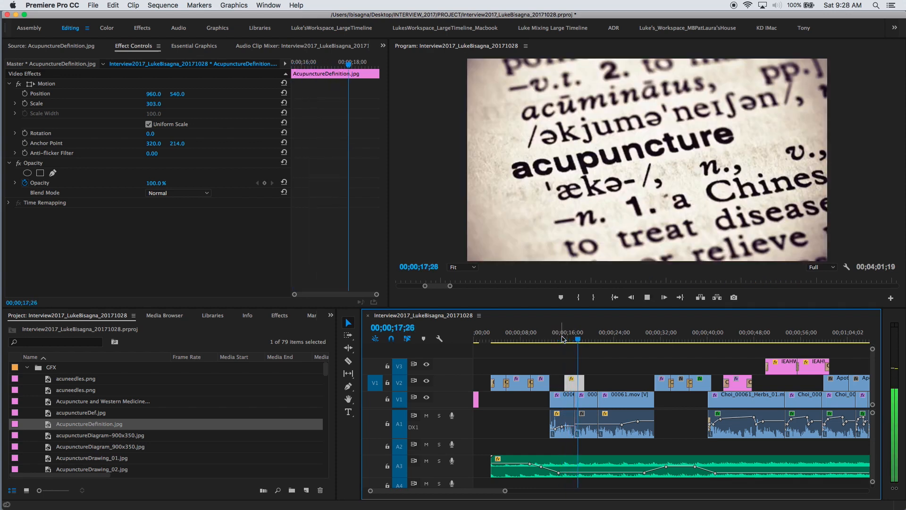
pyautogui.moveTo(561, 337); pyautogui.dragTo(570, 343)
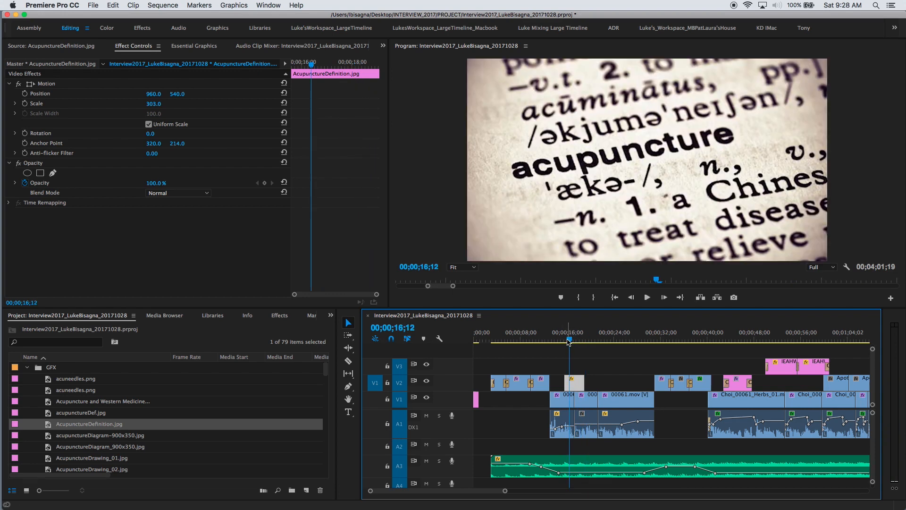
pyautogui.press('=')
pyautogui.moveTo(660, 382); pyautogui.dragTo(652, 382)
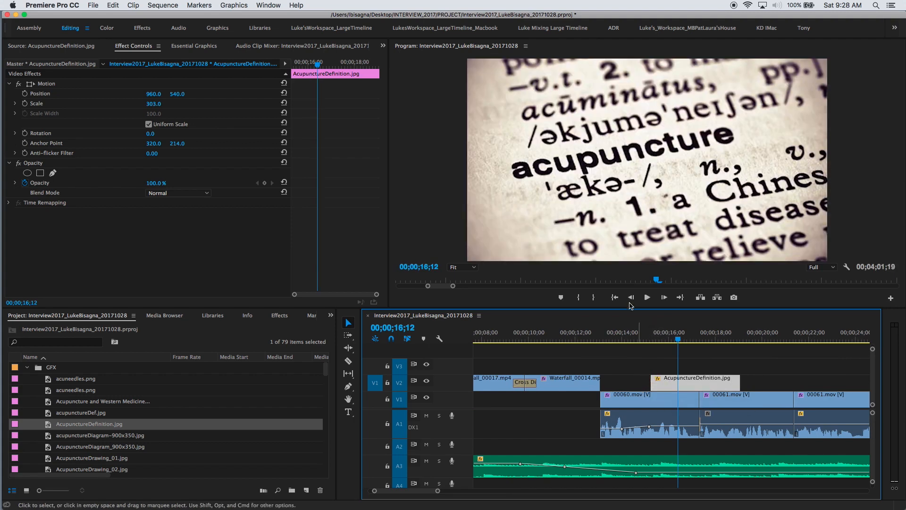
pyautogui.click(625, 338)
pyautogui.press('space')
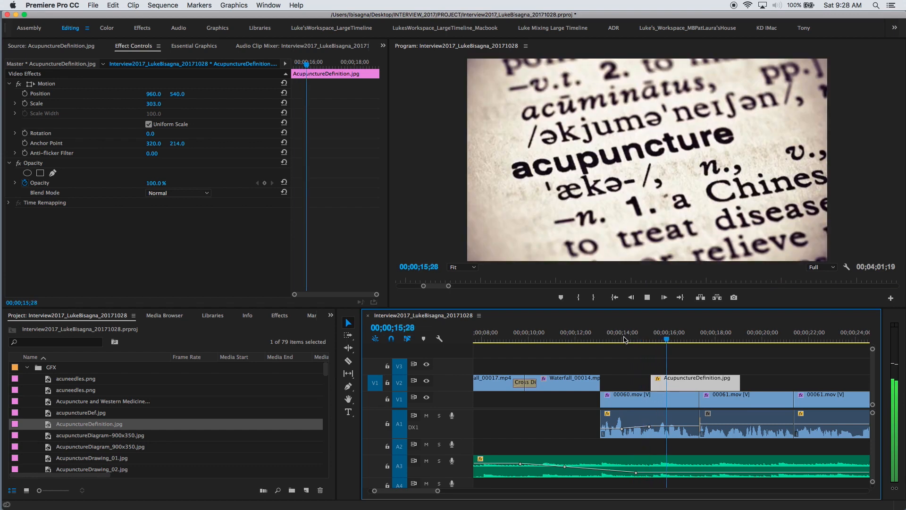
pyautogui.press('space')
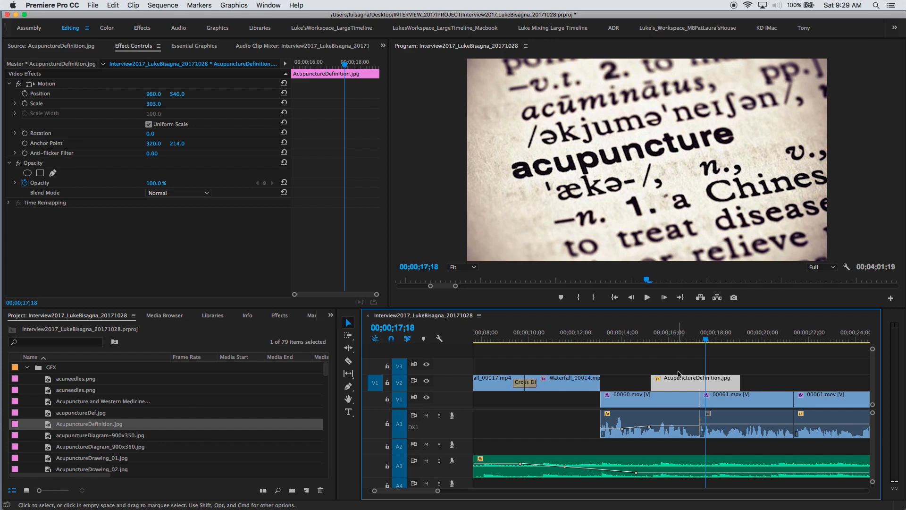
# - Add Position and Scale keyframes at the first frame of the AcupunctureDefinition.jpg clip, at 00;00;15;08
pyautogui.click(670, 340)
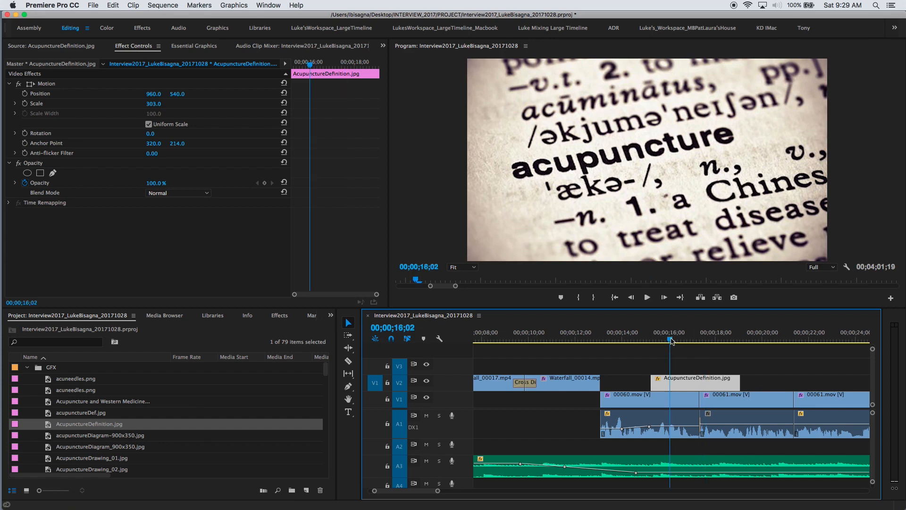
pyautogui.press('Up')
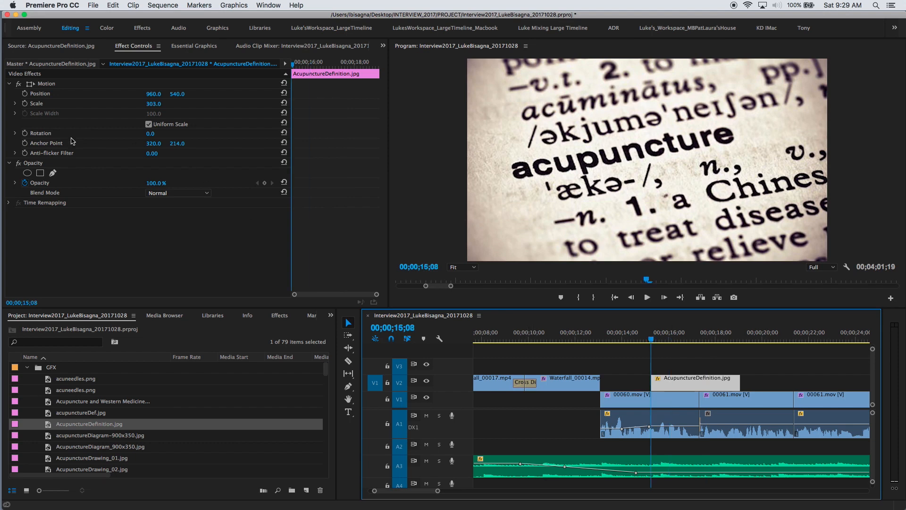
pyautogui.click(25, 104)
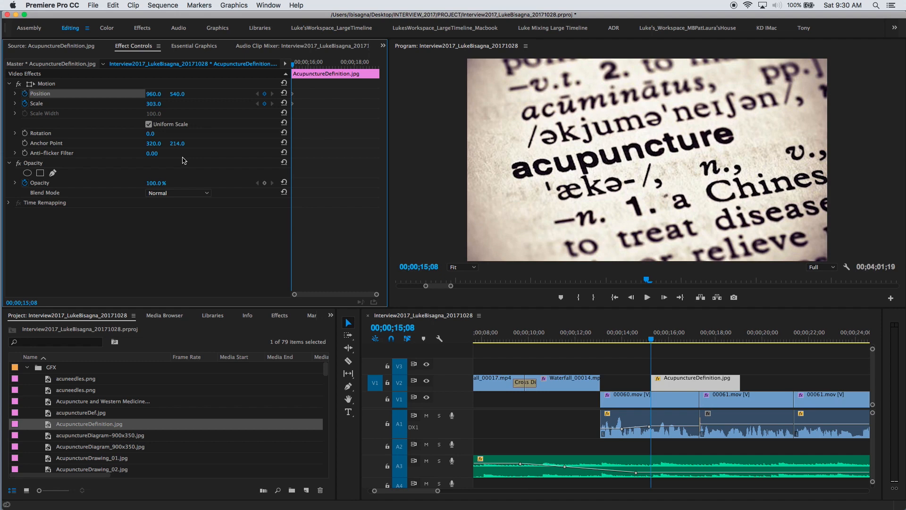
# - Set the Scale of AcupunctureDefinition.jpg to 325 at the clip's last frame, 00;00;19;02
pyautogui.click(312, 64)
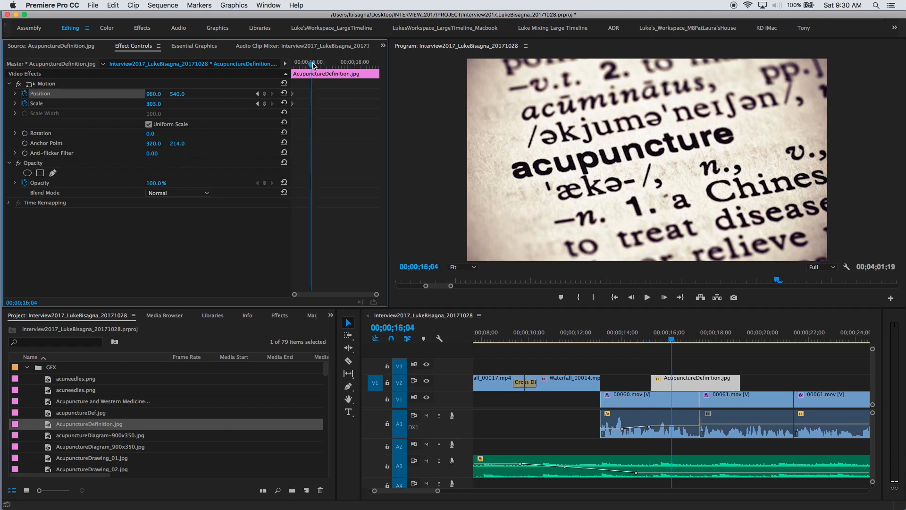
pyautogui.press('Down')
pyautogui.press('Down')
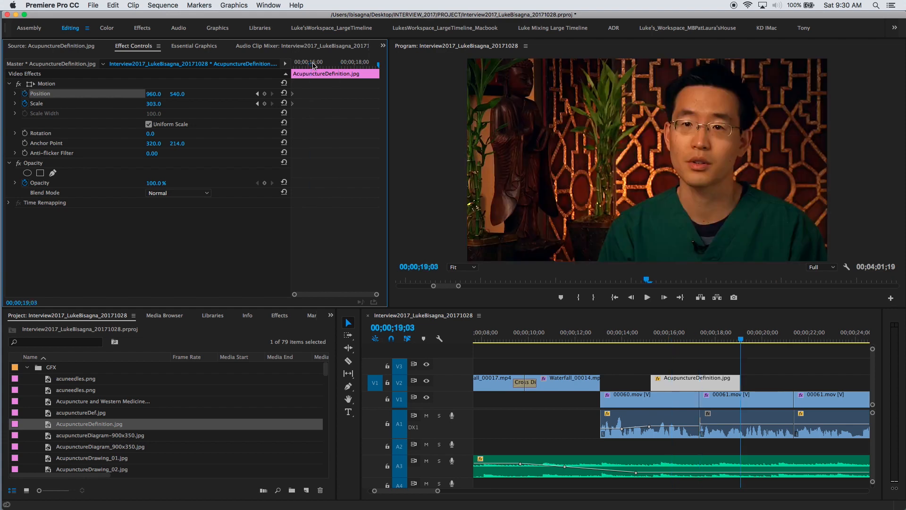
pyautogui.press('Left')
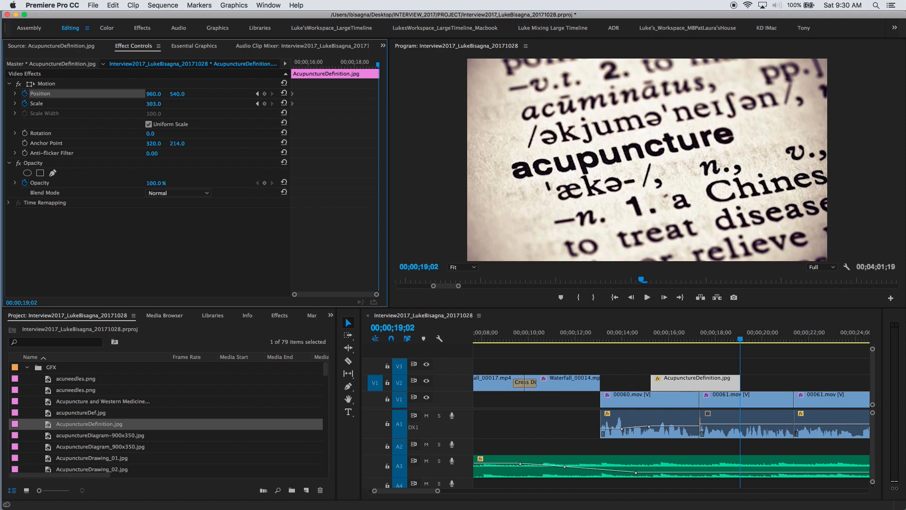
pyautogui.moveTo(154, 104)
pyautogui.mouseDown()
pyautogui.moveTo(167, 104)
pyautogui.moveTo(159, 104)
pyautogui.mouseUp()
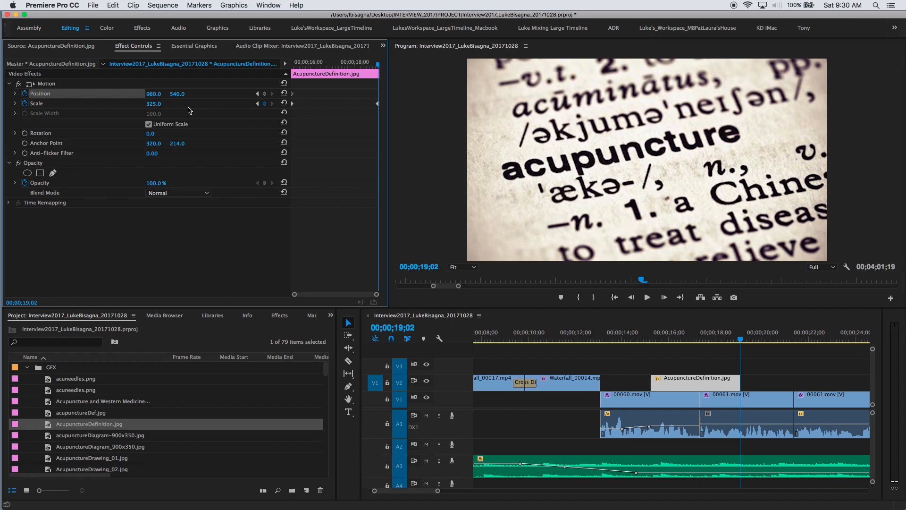
# - Shift the still's Position to about 1040.5, 545.0 at its last frame and play back the edit
pyautogui.click(30, 85)
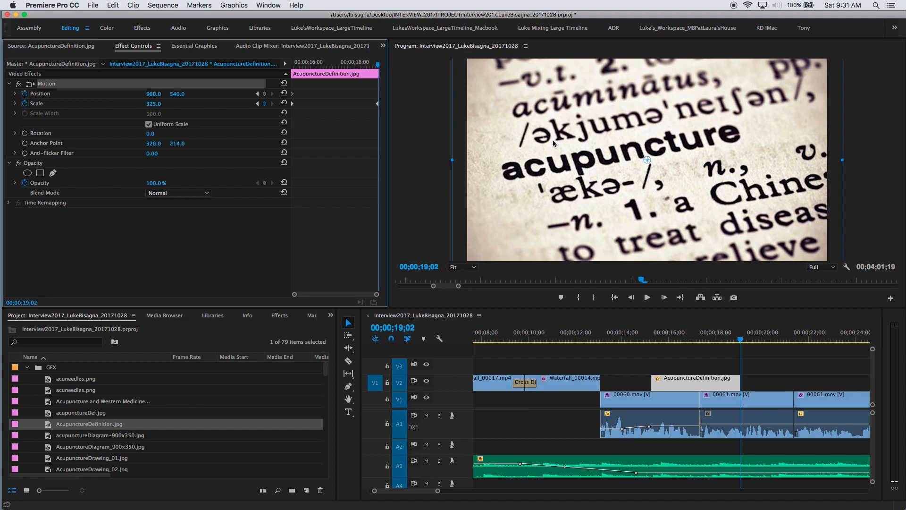
pyautogui.moveTo(553, 140); pyautogui.dragTo(568, 143)
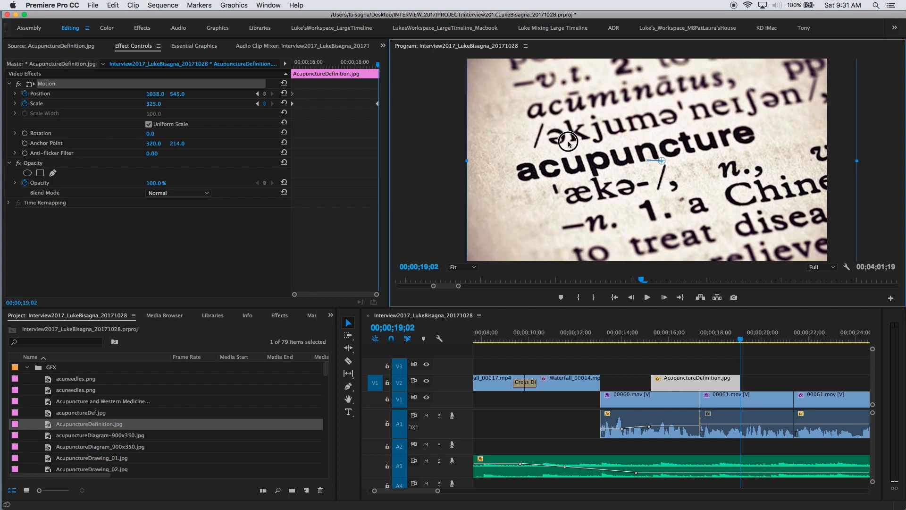
pyautogui.moveTo(568, 141); pyautogui.dragTo(569, 142)
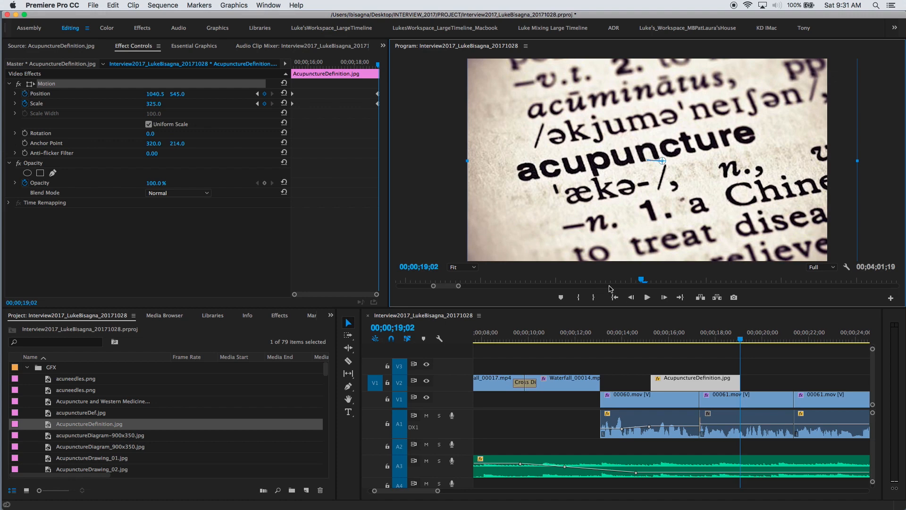
pyautogui.click(626, 336)
pyautogui.press('space')
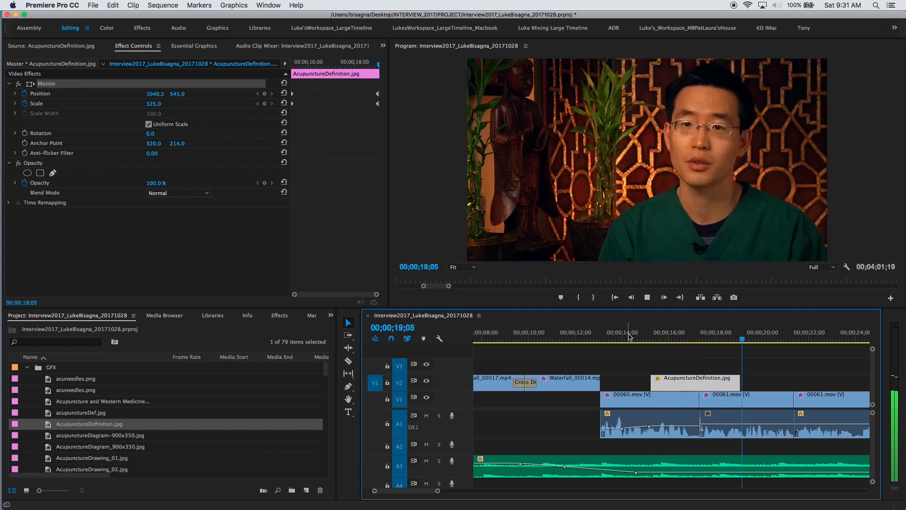
pyautogui.press('space')
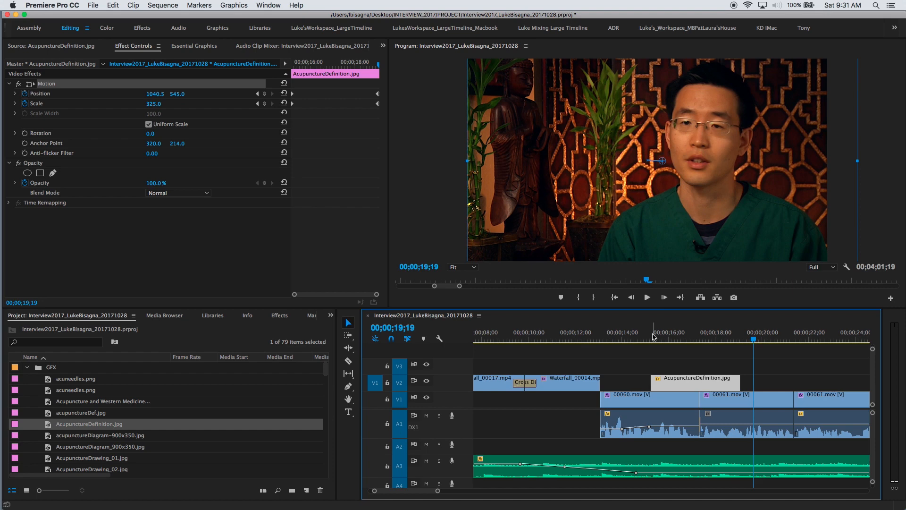
# - Return to the still's first frame at 00;00;15;08 and apply the Gaussian Blur video effect to AcupunctureDefinition.jpg
pyautogui.click(652, 336)
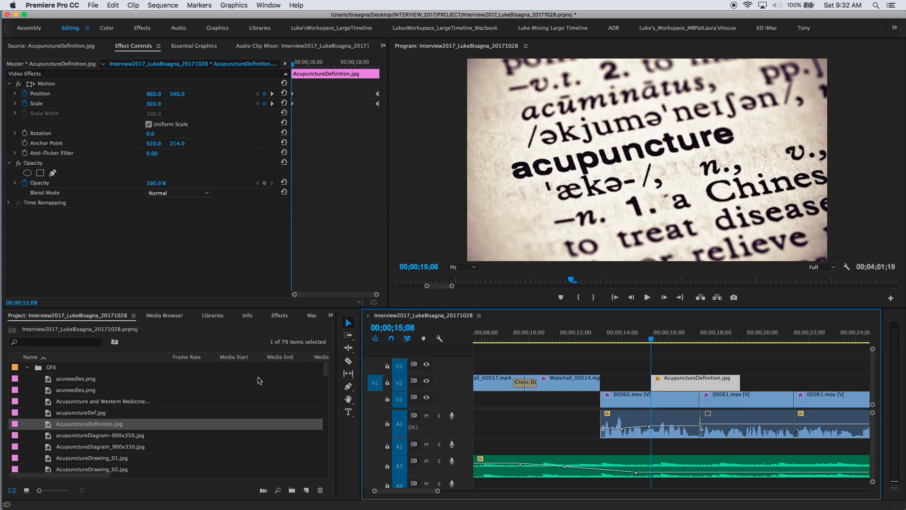
pyautogui.click(279, 316)
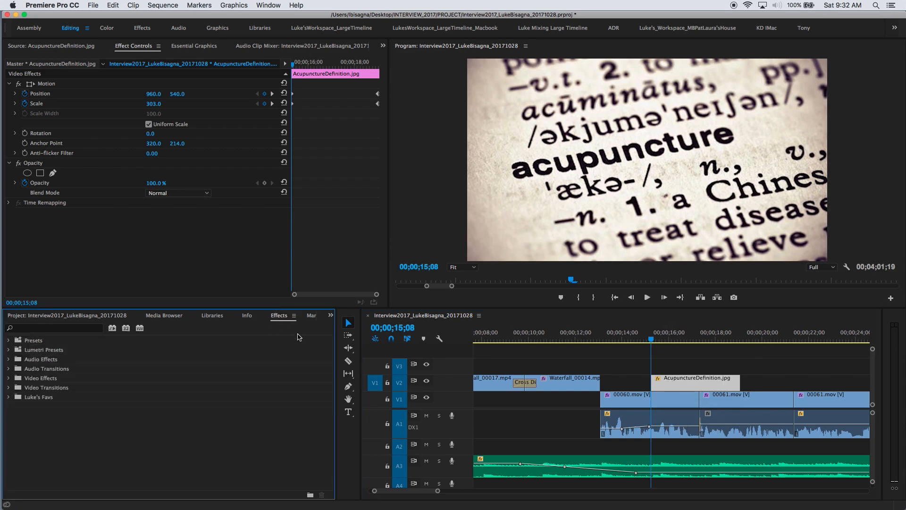
pyautogui.click(44, 329)
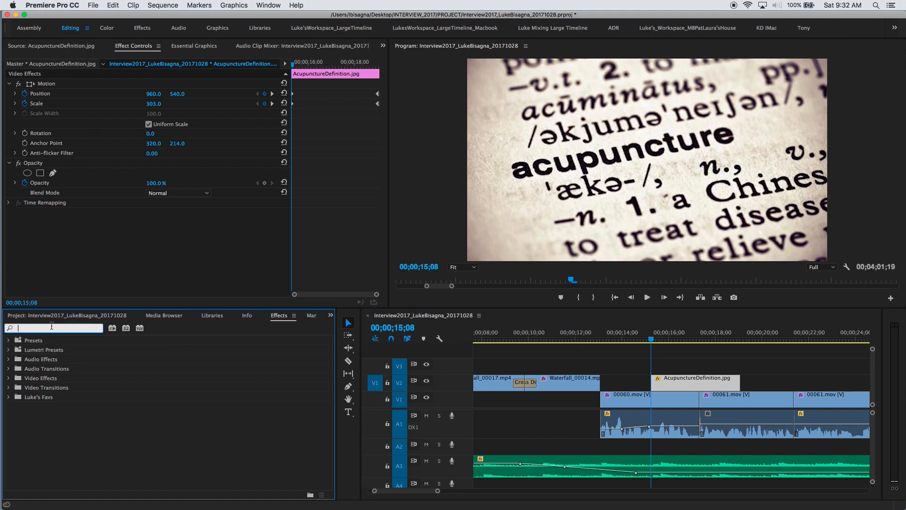
pyautogui.write('gau')
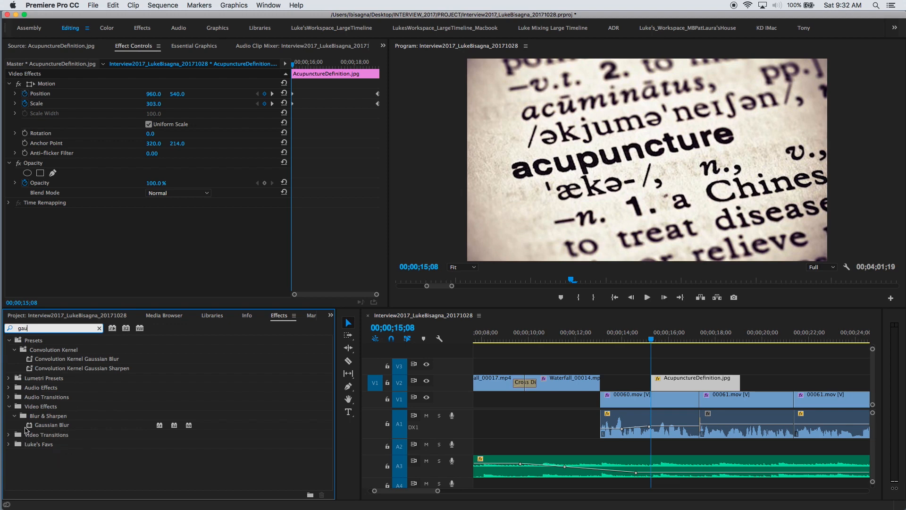
pyautogui.moveTo(29, 428); pyautogui.dragTo(669, 381)
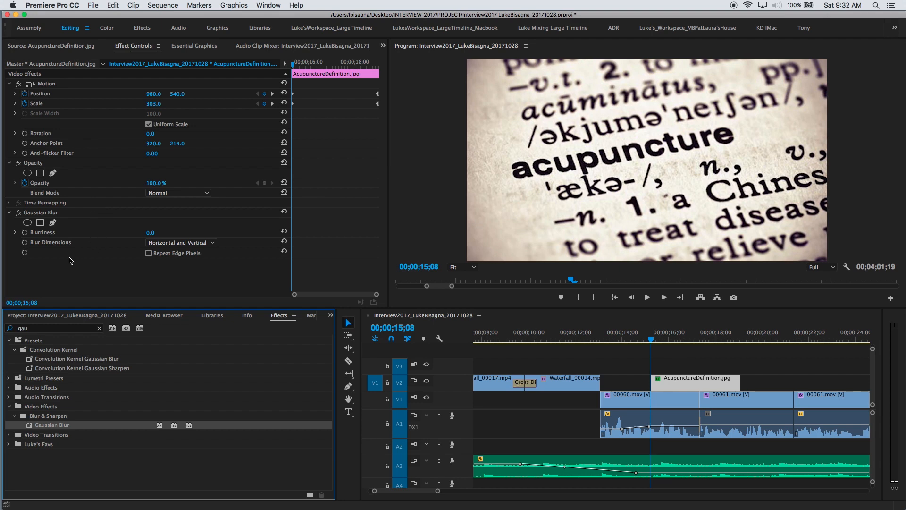
# - Set the Gaussian Blur's Blurriness to 30 and add a Blurriness keyframe at the clip's first frame
pyautogui.click(149, 233)
pyautogui.write('11')
pyautogui.press('Return')
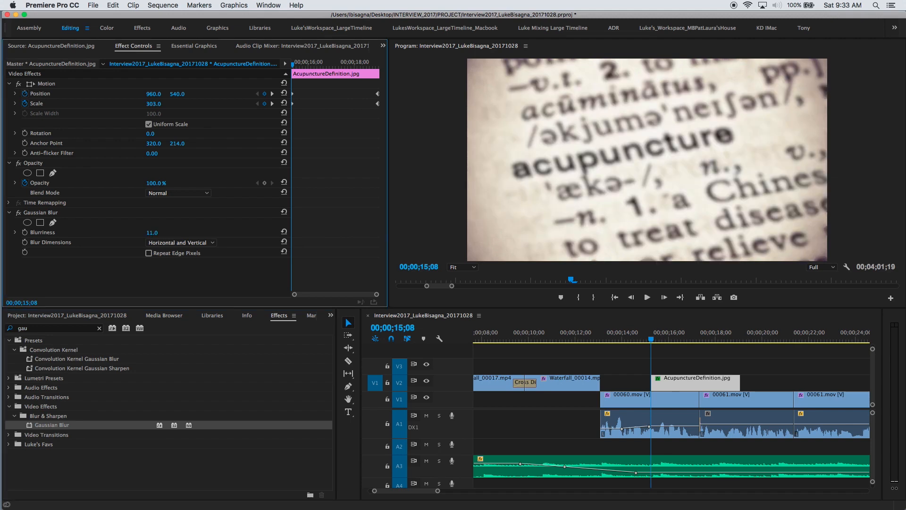
pyautogui.moveTo(155, 233); pyautogui.dragTo(159, 233)
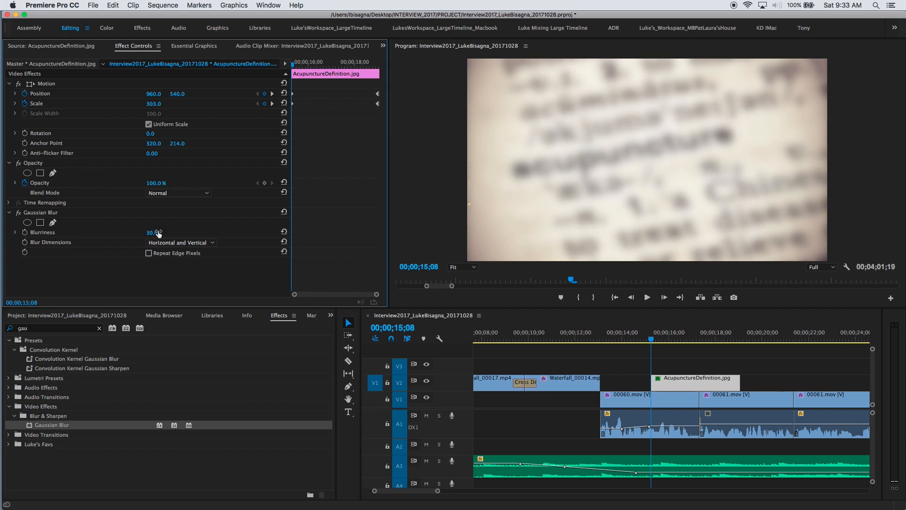
pyautogui.click(25, 233)
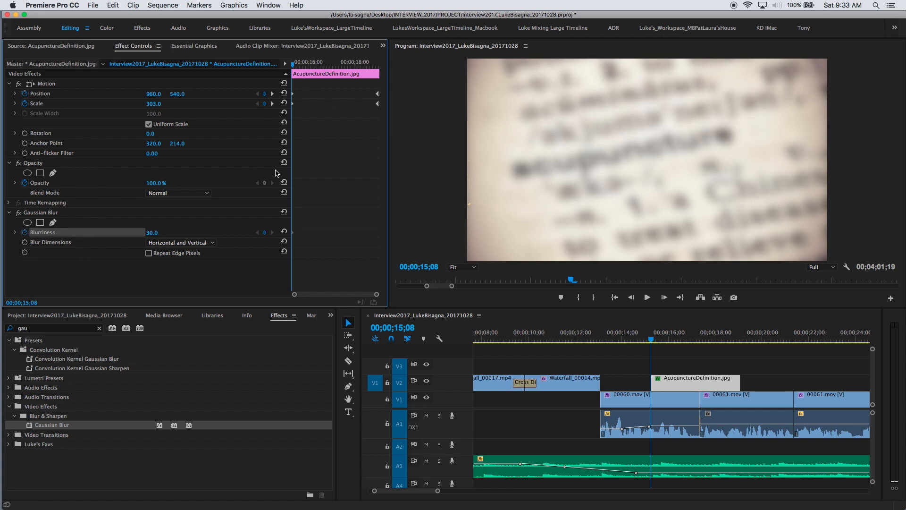
# - Keyframe Blurriness to 0 at 00;00;15;28 and play through the start of the still to check the focus animation
pyautogui.moveTo(292, 65); pyautogui.dragTo(309, 73)
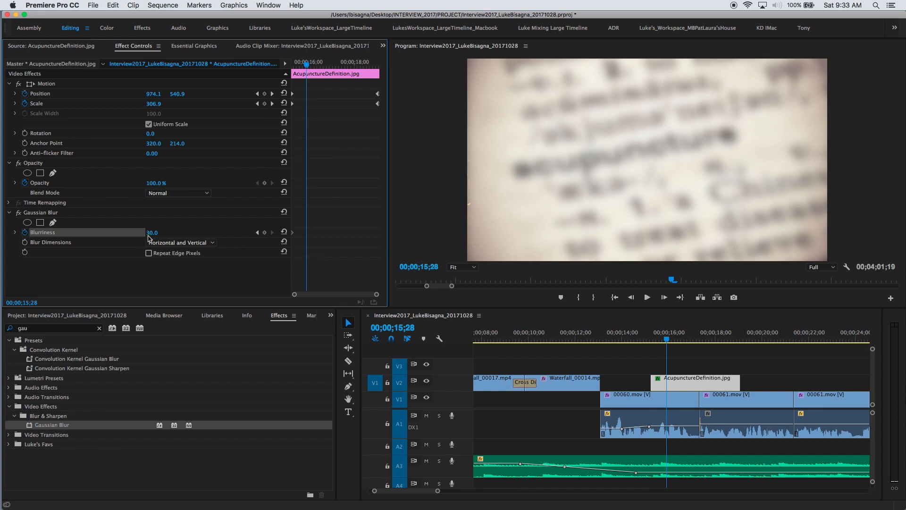
pyautogui.click(161, 232)
pyautogui.write('0')
pyautogui.press('Return')
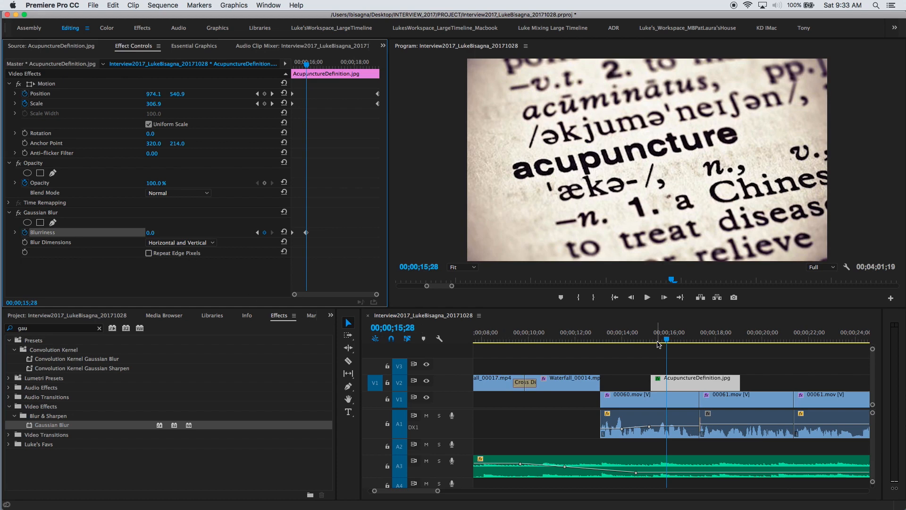
pyautogui.click(632, 338)
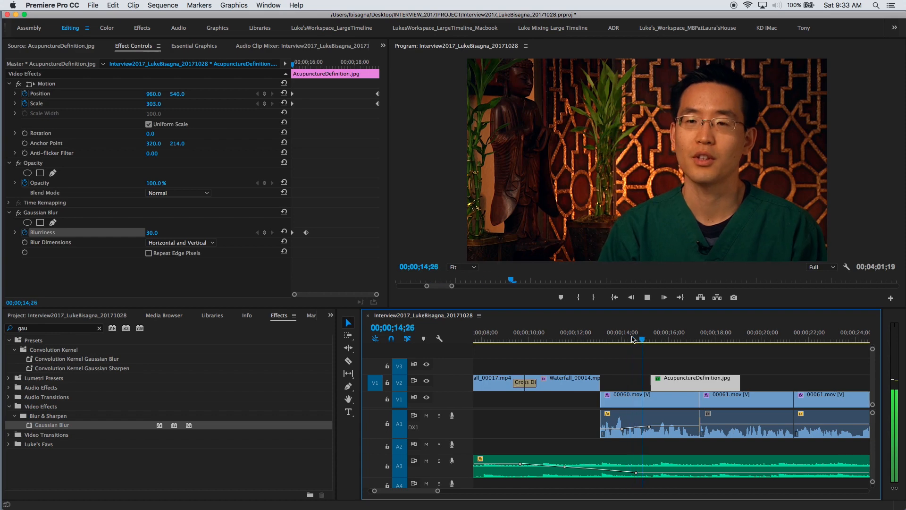
pyautogui.press('space')
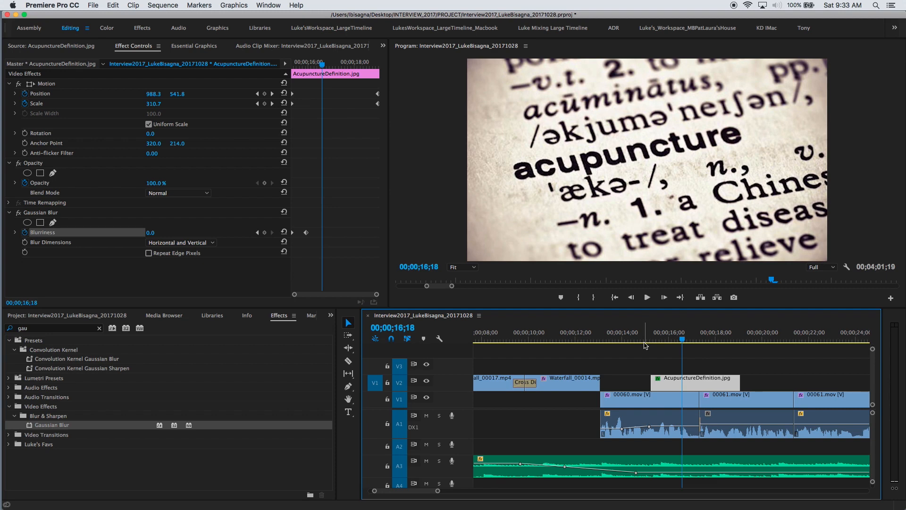
# - Inspect the blurred frame edges at the start of the still and enable Repeat Edge Pixels for its Gaussian Blur
pyautogui.moveTo(653, 340); pyautogui.dragTo(654, 341)
pyautogui.click(652, 342)
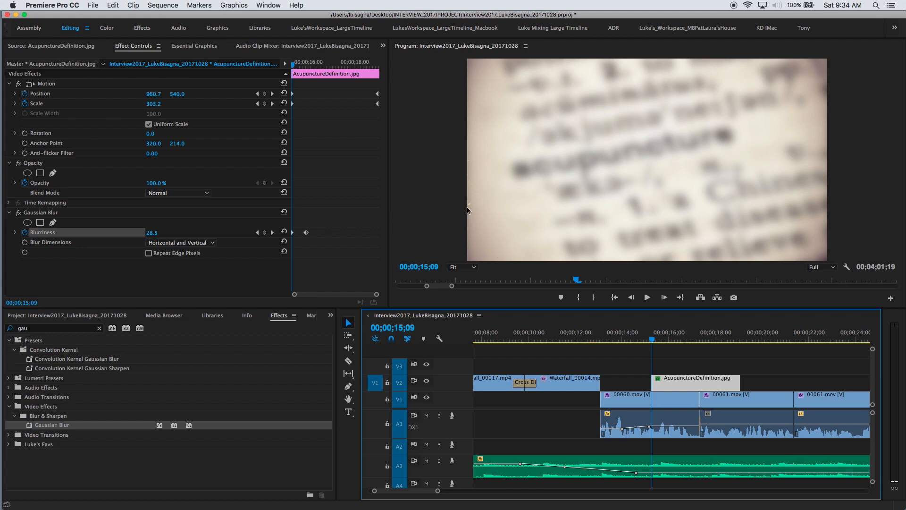
pyautogui.click(650, 336)
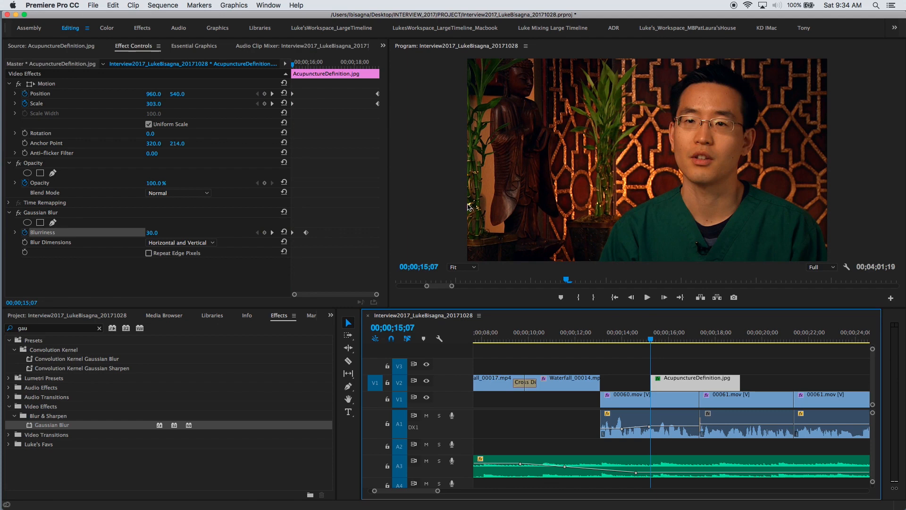
pyautogui.click(652, 338)
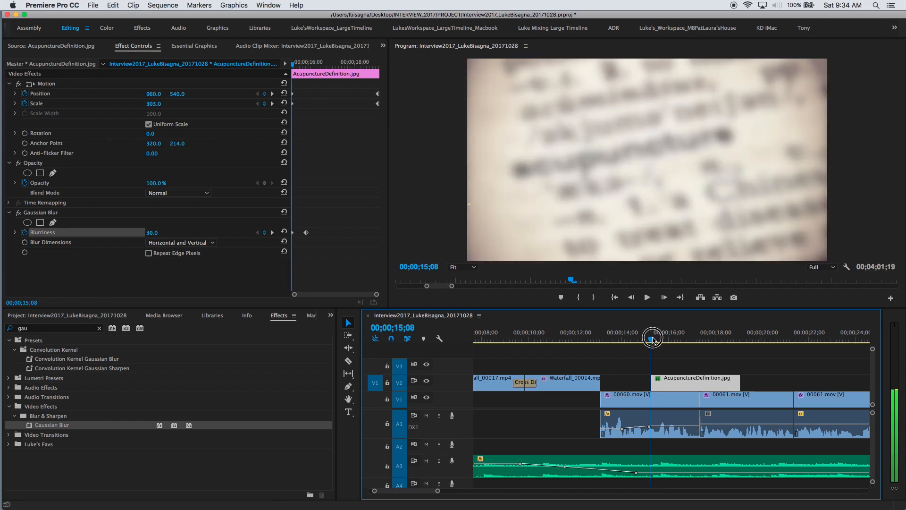
pyautogui.click(653, 338)
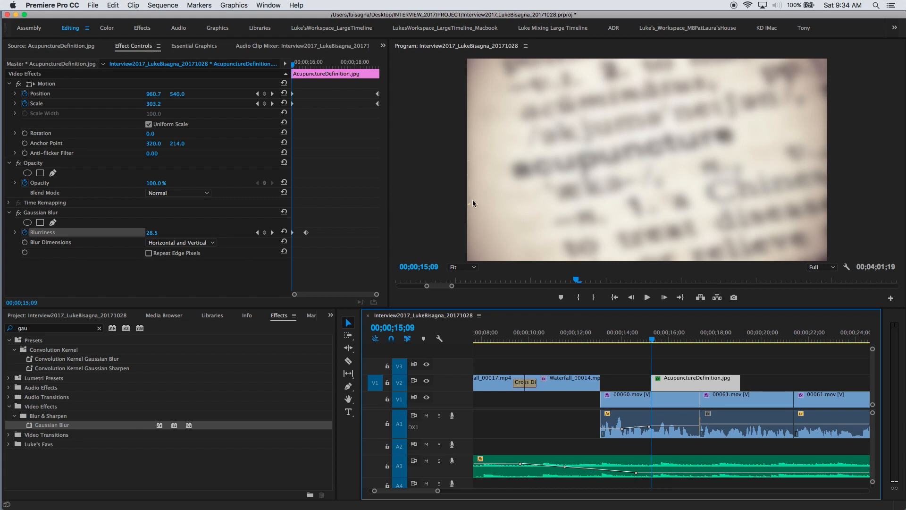
pyautogui.click(149, 253)
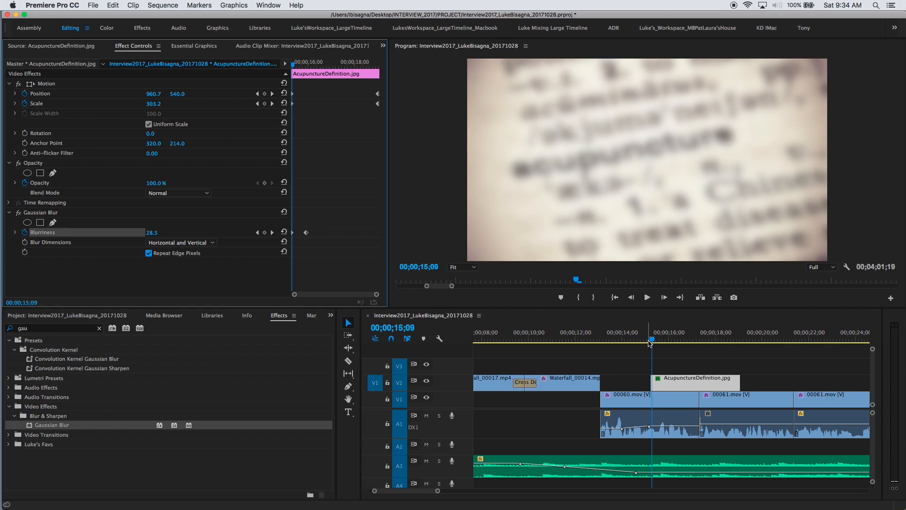
# - Play the interview past the end of the still and mark a sequence In point directly after it at 00;00;19;03
pyautogui.moveTo(651, 343); pyautogui.dragTo(696, 347)
pyautogui.hscroll(4, 739, 383)
pyautogui.hscroll(1, 739, 386)
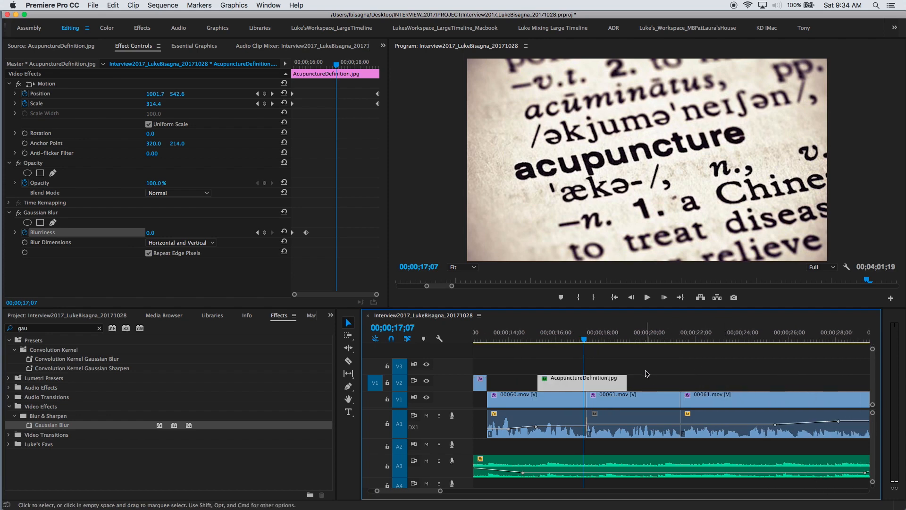
pyautogui.click(614, 339)
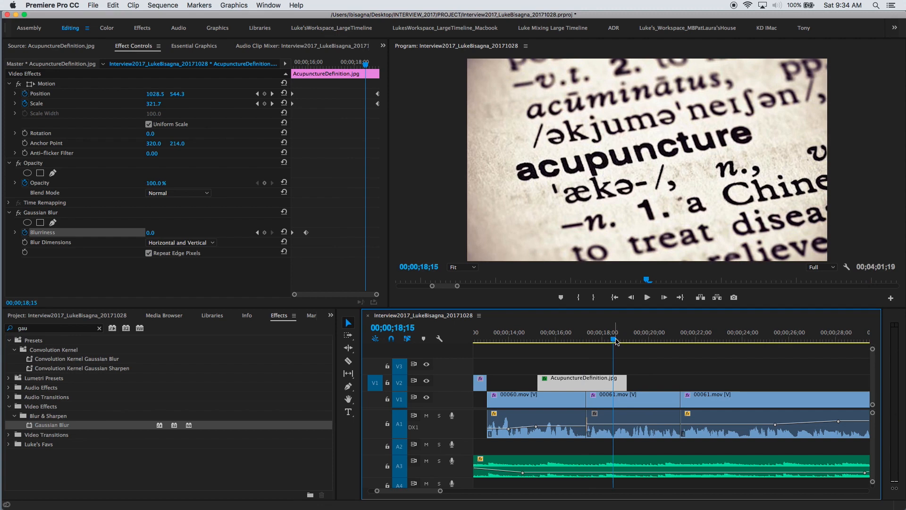
pyautogui.press('space')
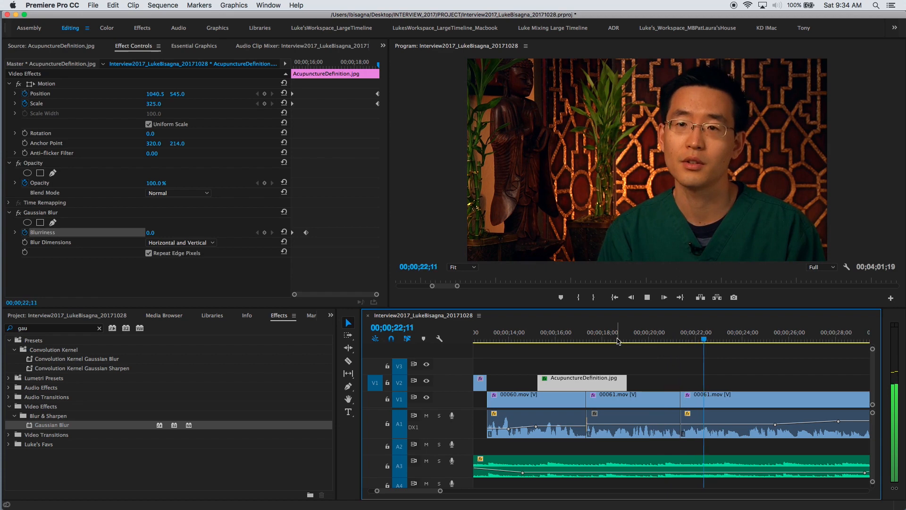
pyautogui.press('space')
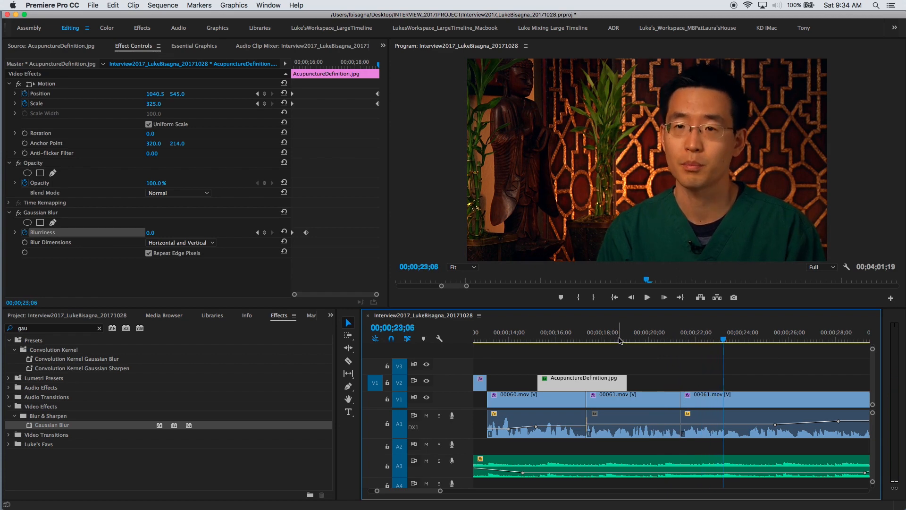
pyautogui.click(643, 338)
pyautogui.moveTo(642, 339); pyautogui.dragTo(627, 339)
pyautogui.press('i')
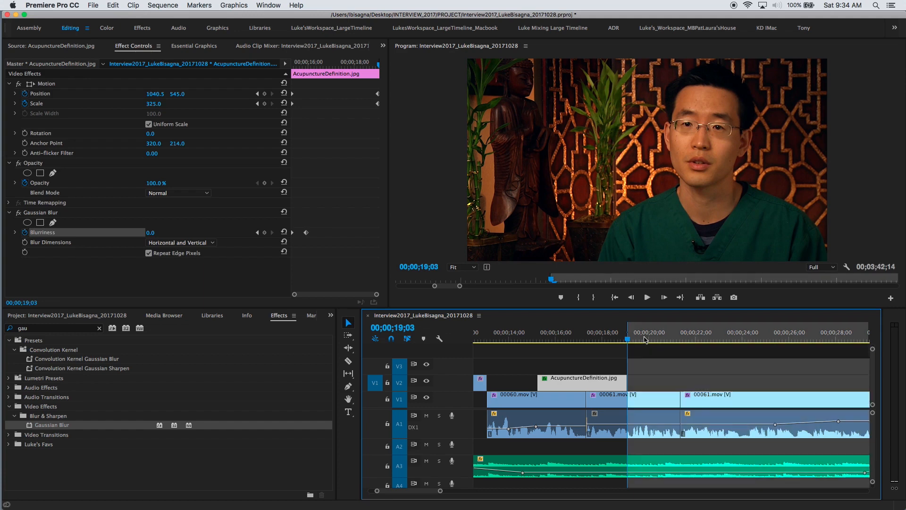
# - Mark a sequence Out point in the interview, shorten the marked range to 00;00;04;01 and check it in playback
pyautogui.moveTo(724, 339); pyautogui.dragTo(729, 336)
pyautogui.press('o')
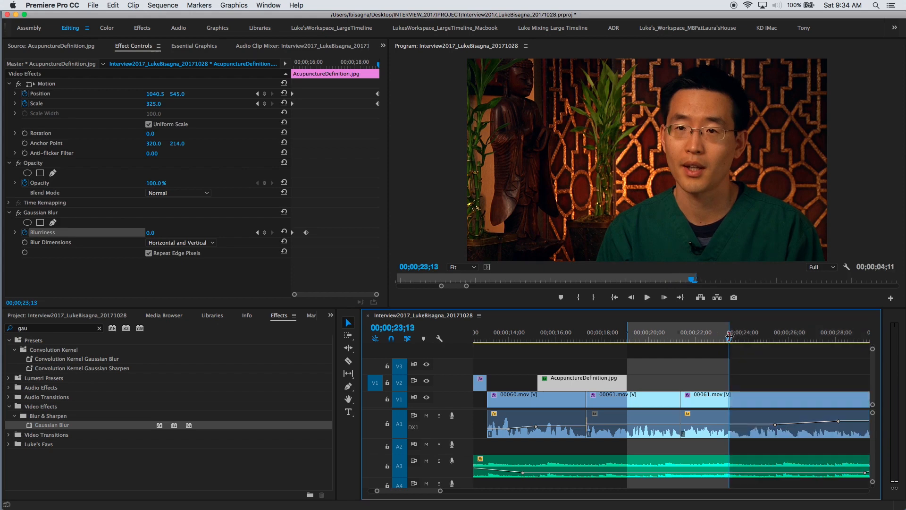
pyautogui.moveTo(729, 336); pyautogui.dragTo(722, 336)
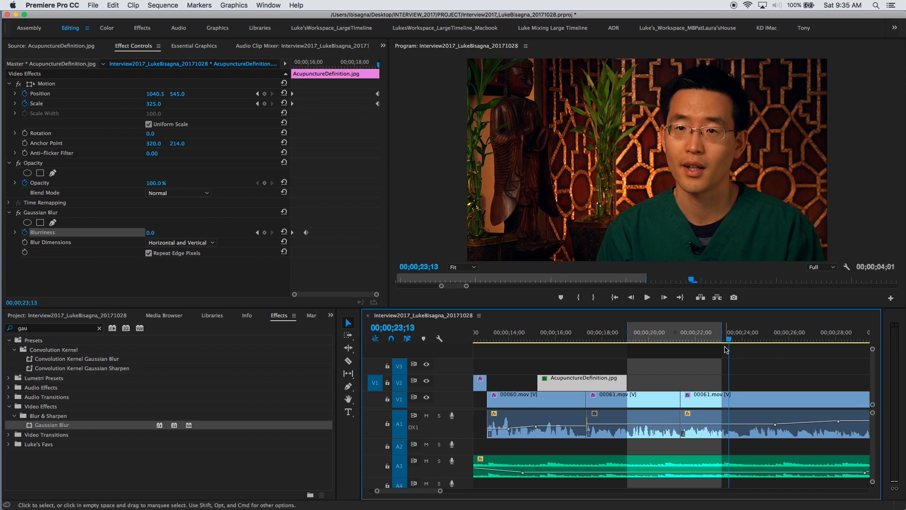
pyautogui.press('space')
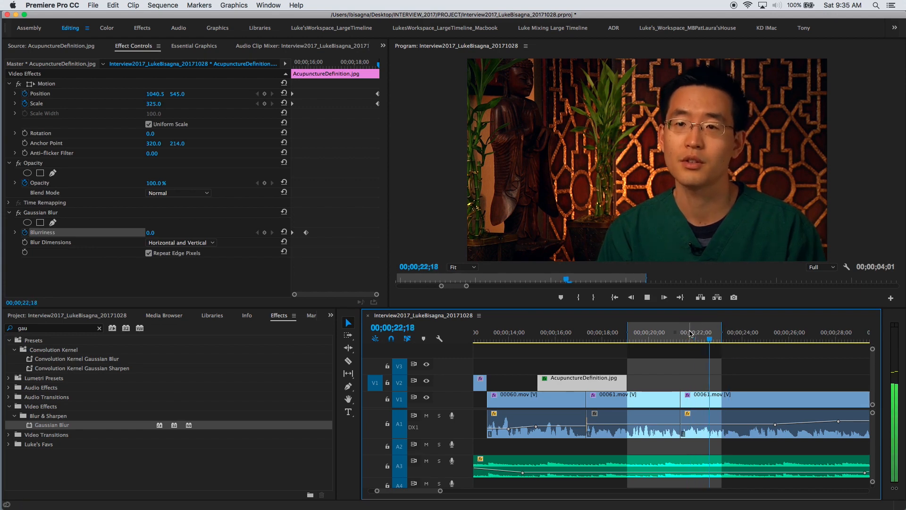
pyautogui.press('space')
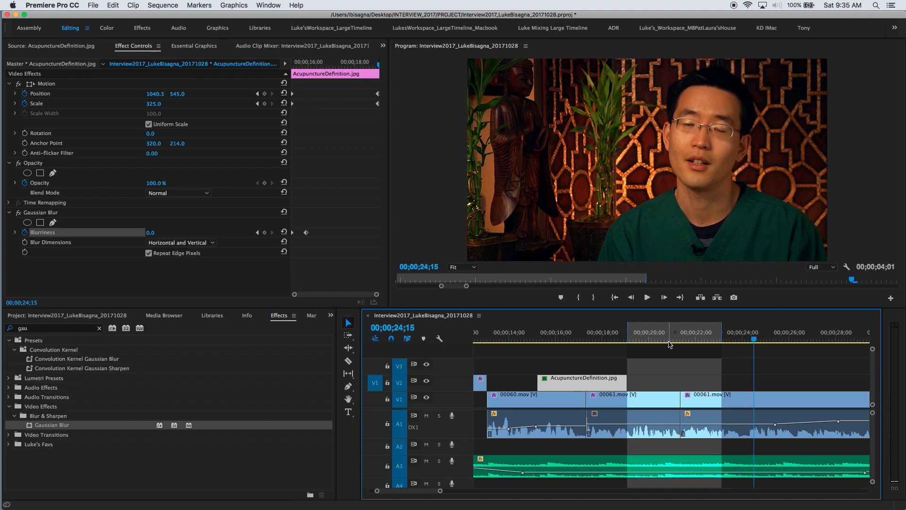
# - Load the second acuneedles.png from the GFX bin as the source and overwrite it into the marked range on V2
pyautogui.hotkey('shift', '1')
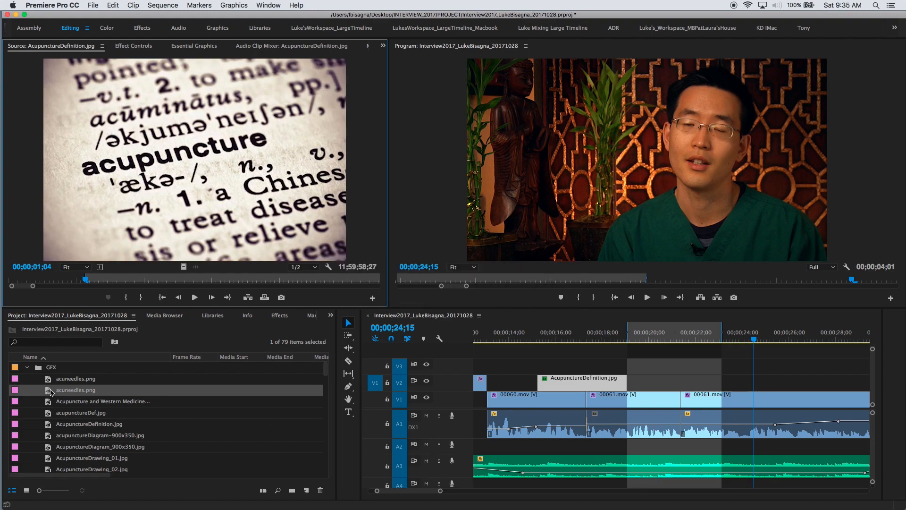
pyautogui.doubleClick(49, 392)
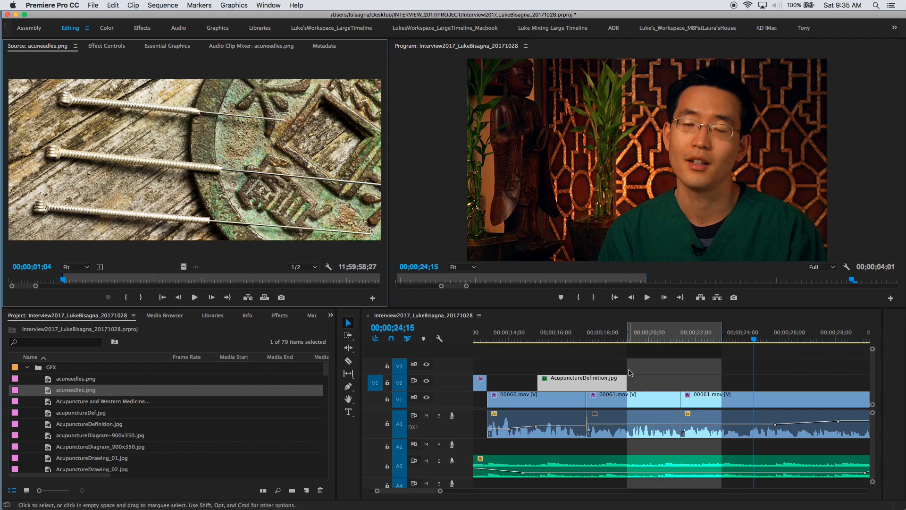
pyautogui.press('super+s')
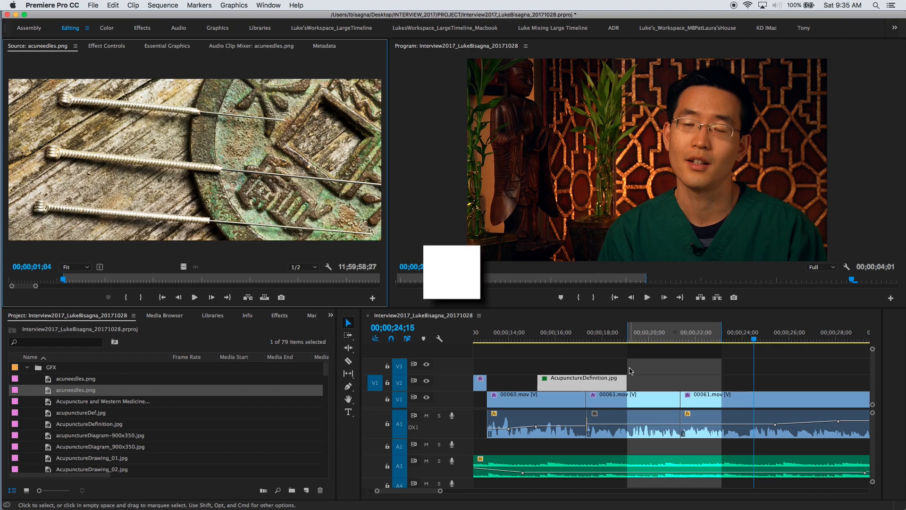
pyautogui.press('.')
# - Set the Scale of the acuneedles.png still on V2 to 263 so it fills the frame
pyautogui.click(659, 336)
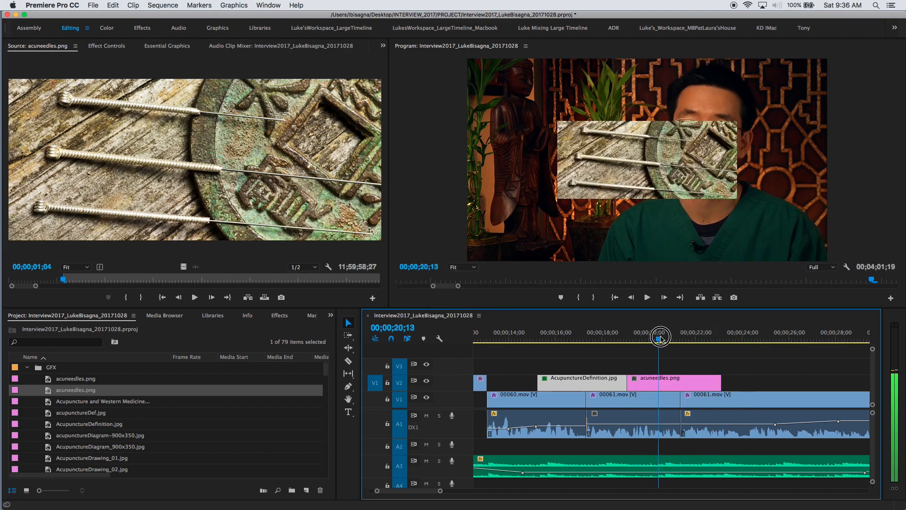
pyautogui.moveTo(660, 336); pyautogui.dragTo(662, 337)
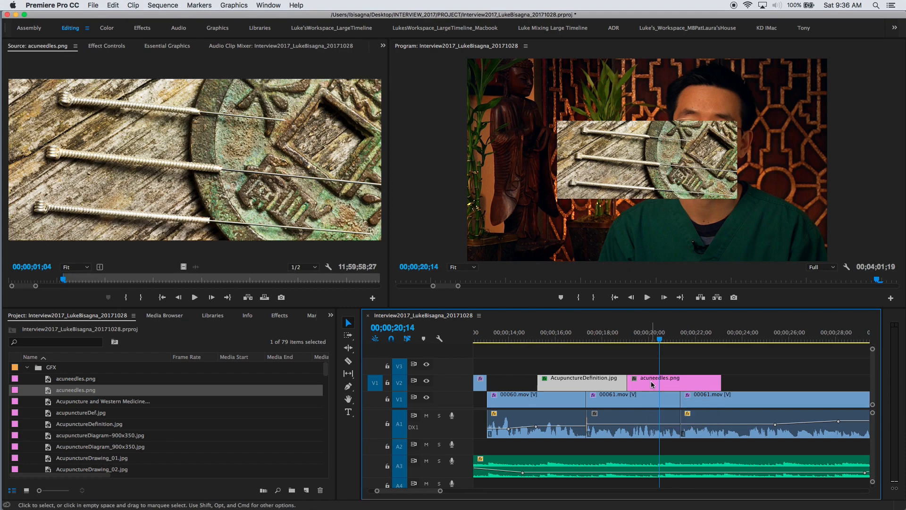
pyautogui.click(651, 381)
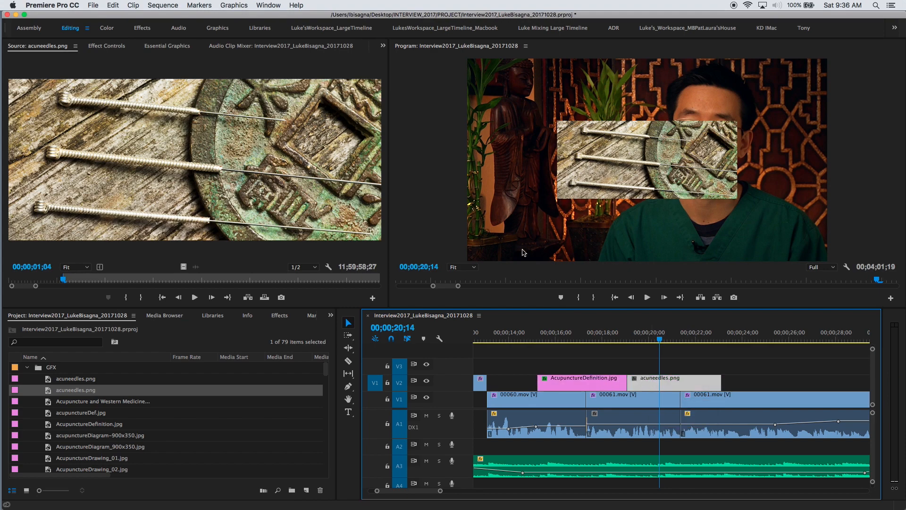
pyautogui.click(107, 47)
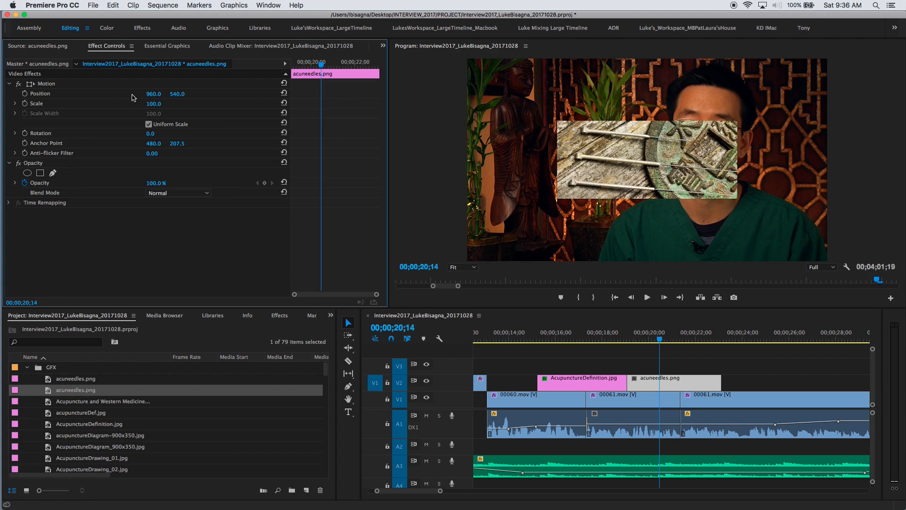
pyautogui.moveTo(153, 103); pyautogui.dragTo(230, 104)
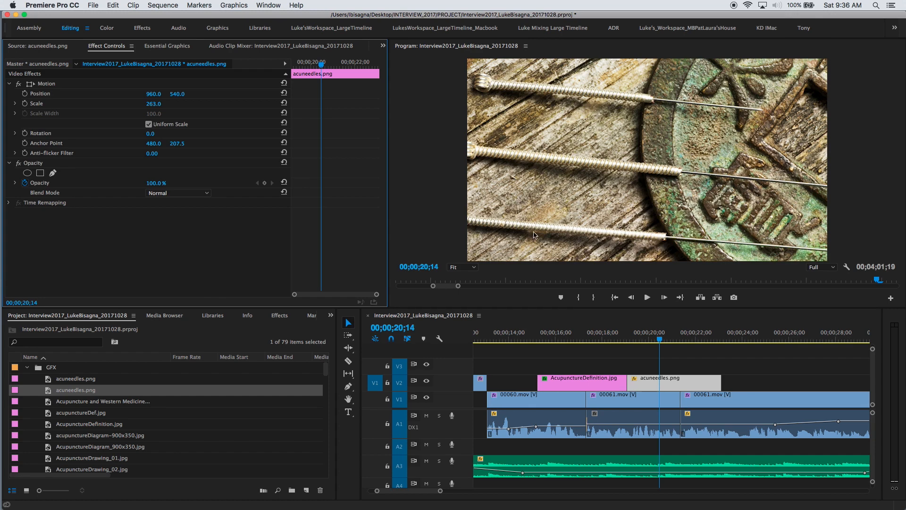
# - Keyframe Position at the still's first frame, 00;00;19;03, and move the image in the frame to 1053.1, 537.5
pyautogui.moveTo(648, 334); pyautogui.dragTo(627, 334)
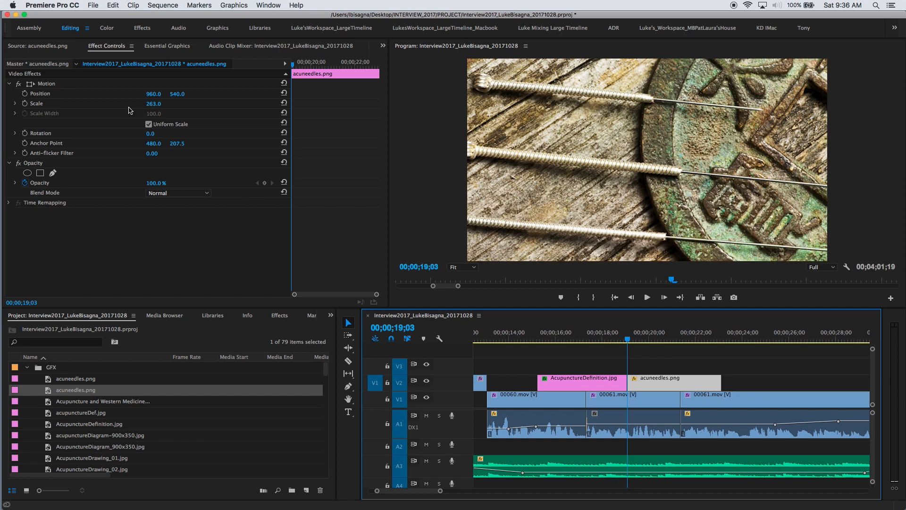
pyautogui.click(25, 94)
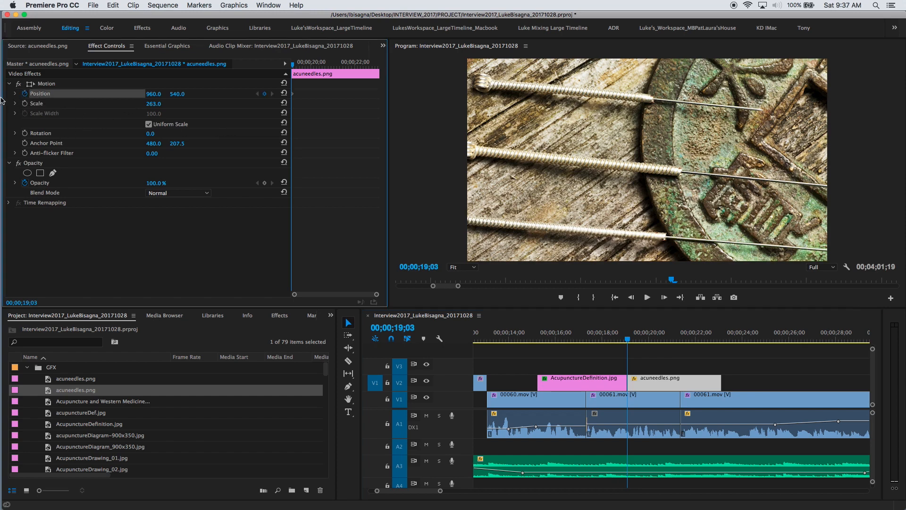
pyautogui.click(43, 84)
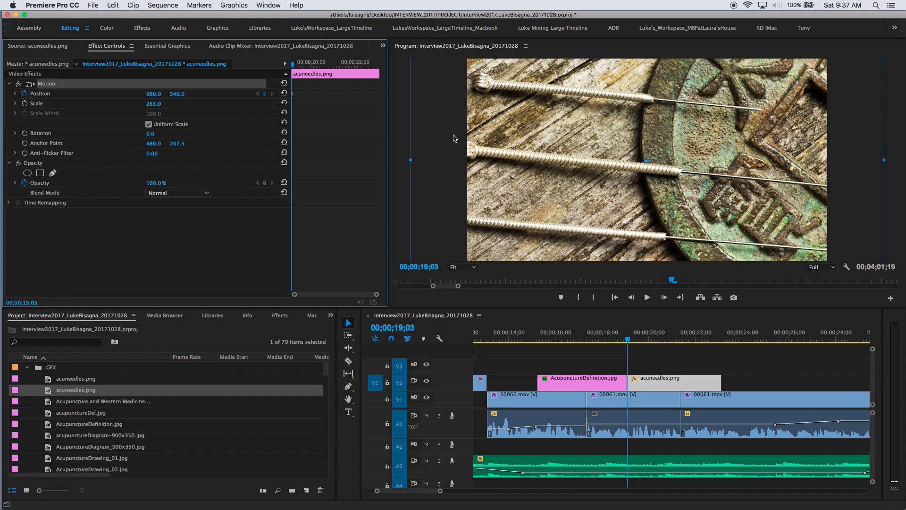
pyautogui.moveTo(588, 138)
pyautogui.mouseDown()
pyautogui.moveTo(571, 137)
pyautogui.moveTo(611, 135)
pyautogui.moveTo(585, 137)
pyautogui.moveTo(600, 137)
pyautogui.mouseUp()
pyautogui.moveTo(707, 136)
pyautogui.mouseDown()
pyautogui.moveTo(666, 133)
pyautogui.moveTo(715, 136)
pyautogui.mouseUp()
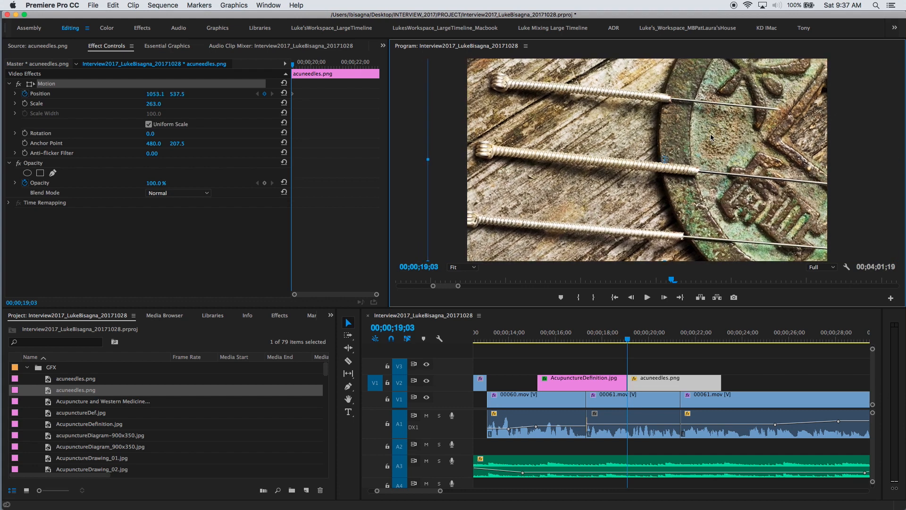
# - Keyframe the needles still's Position to 967.5, 535.0 at its last frame, 00;00;23;03, and play back the move
pyautogui.click(357, 66)
pyautogui.moveTo(357, 67); pyautogui.dragTo(395, 71)
pyautogui.press('Left')
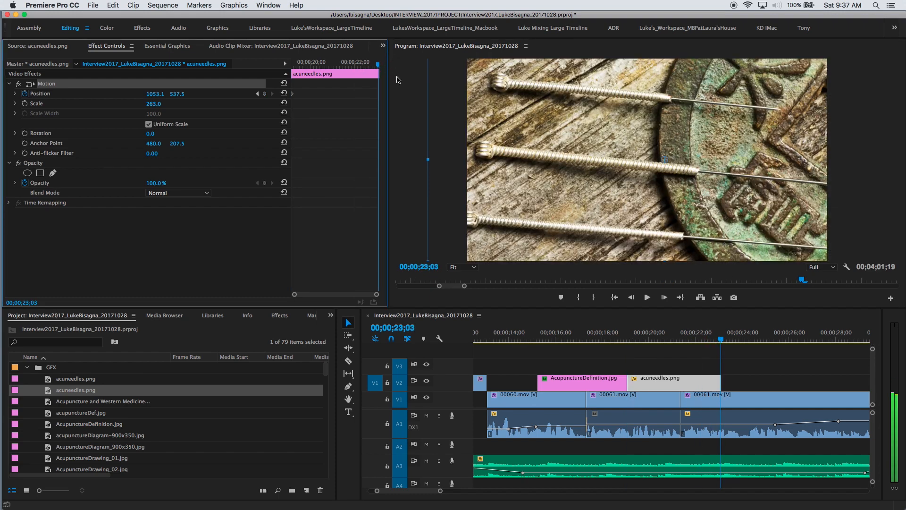
pyautogui.moveTo(566, 124)
pyautogui.mouseDown()
pyautogui.moveTo(554, 125)
pyautogui.moveTo(552, 112)
pyautogui.moveTo(550, 126)
pyautogui.mouseUp()
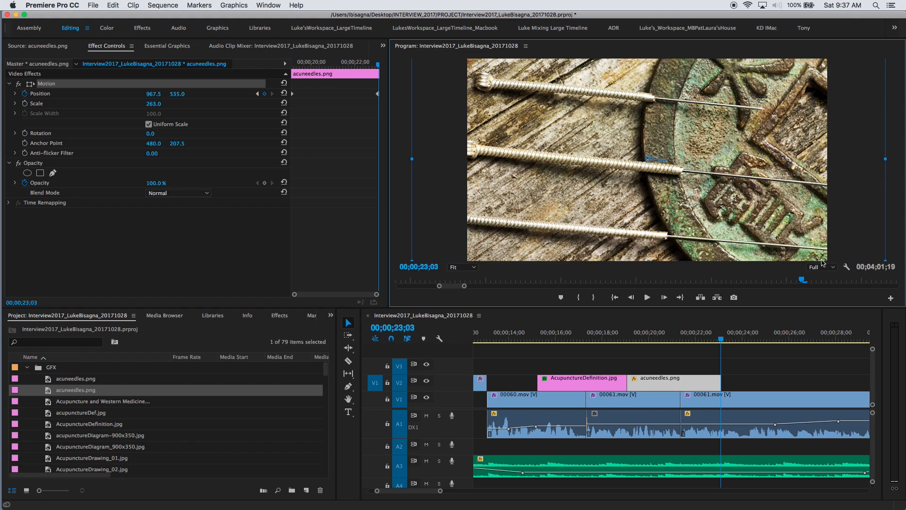
pyautogui.click(621, 333)
pyautogui.press('space')
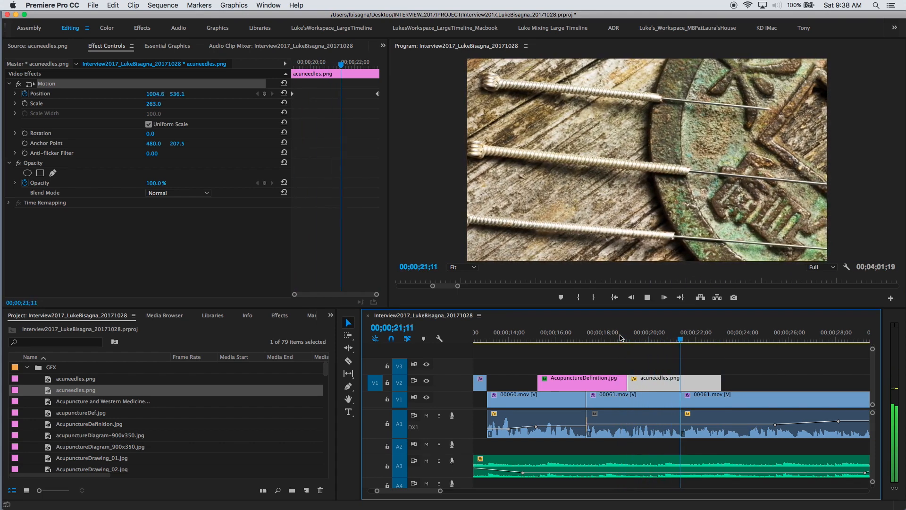
pyautogui.press('space')
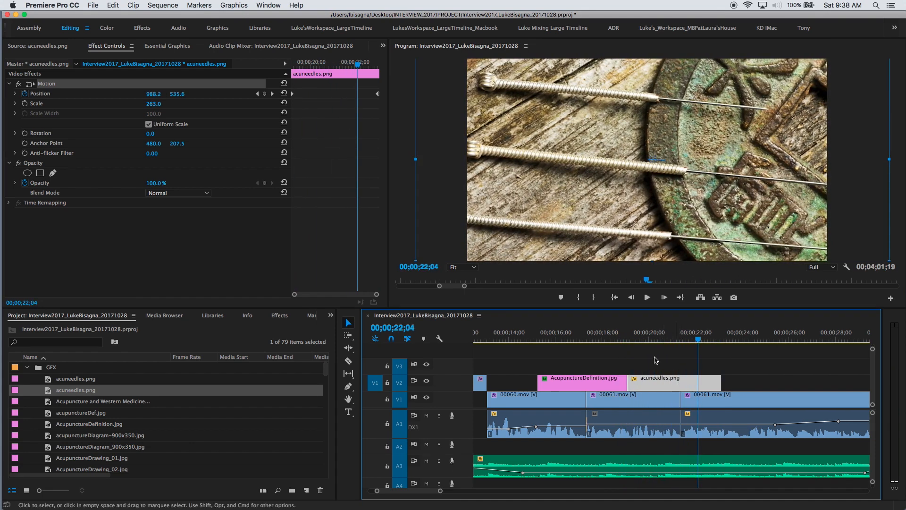
# - Change the ending Position keyframe of acuneedles.png to 924.8, 540.0 and play the still through to check the faster move
pyautogui.click(272, 94)
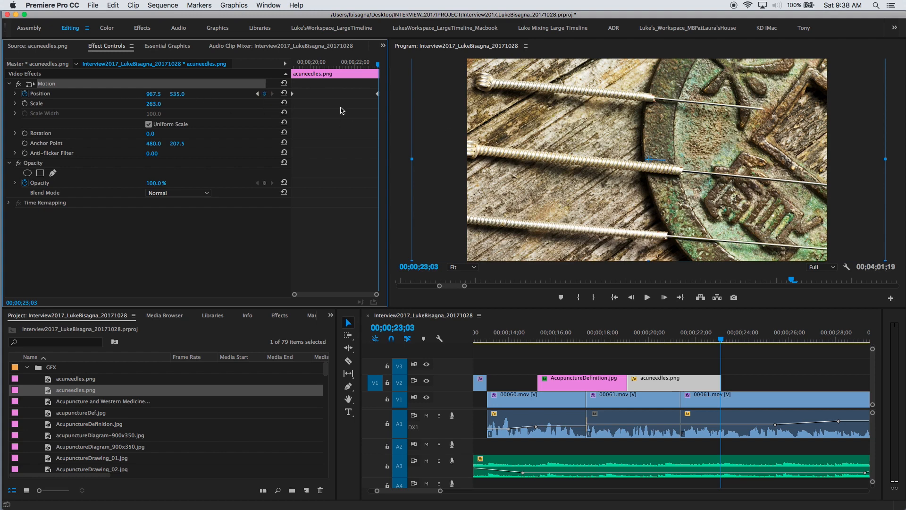
pyautogui.moveTo(584, 117); pyautogui.dragTo(574, 125)
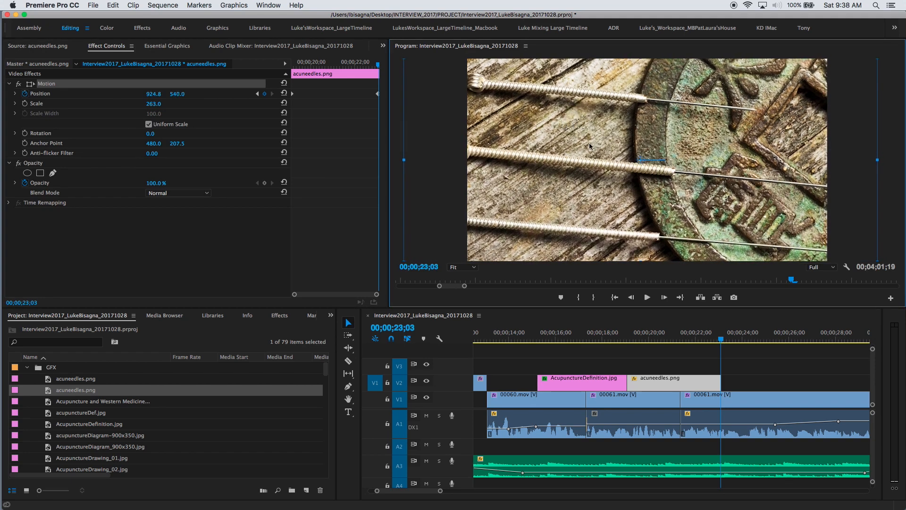
pyautogui.click(616, 338)
pyautogui.press('space')
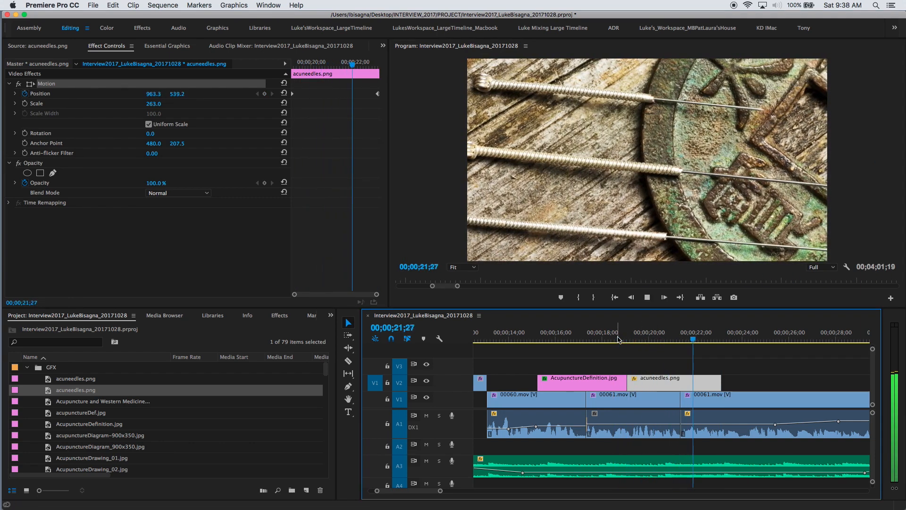
pyautogui.press('space')
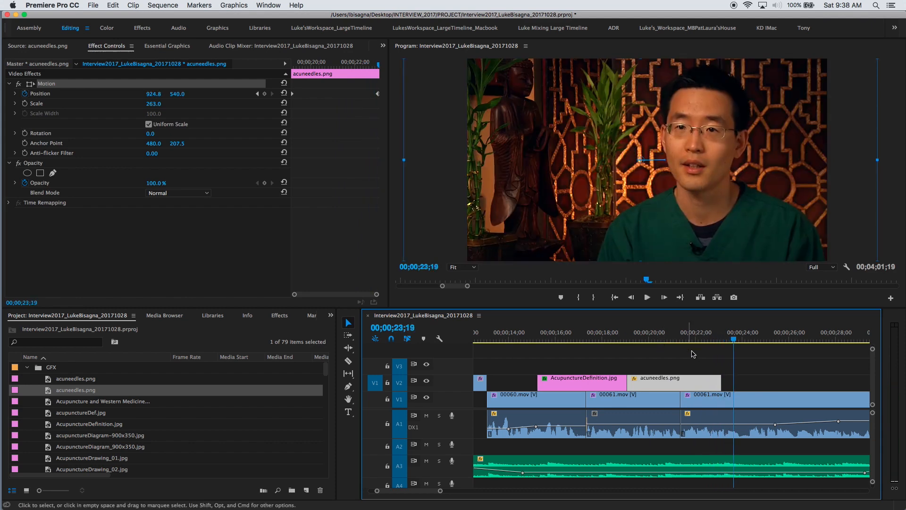
# - Mark a sequence In point directly after the acuneedles.png still at 00;00;23;04
pyautogui.hscroll(2, 706, 361)
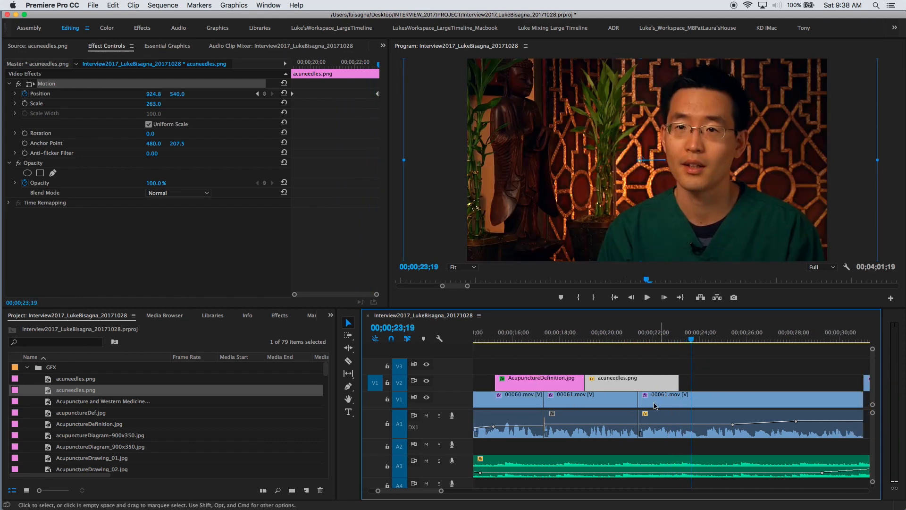
pyautogui.hscroll(2, 671, 330)
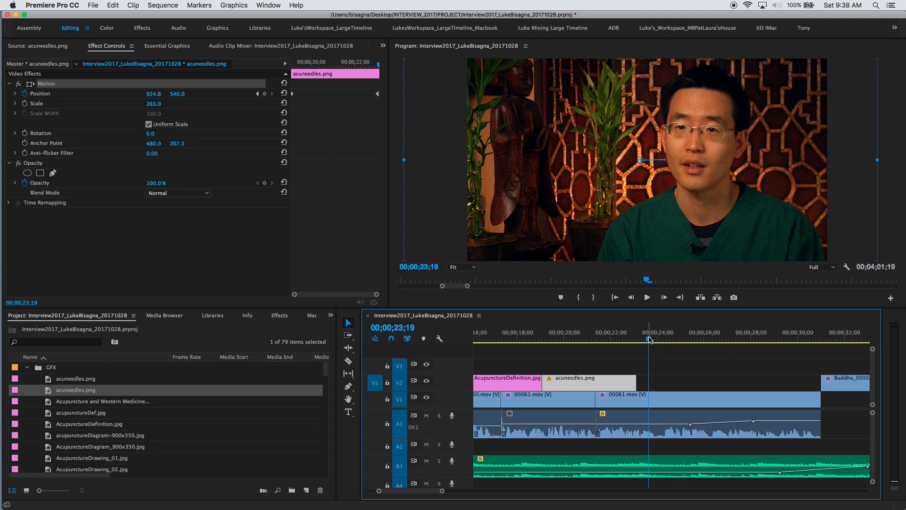
pyautogui.press('Up')
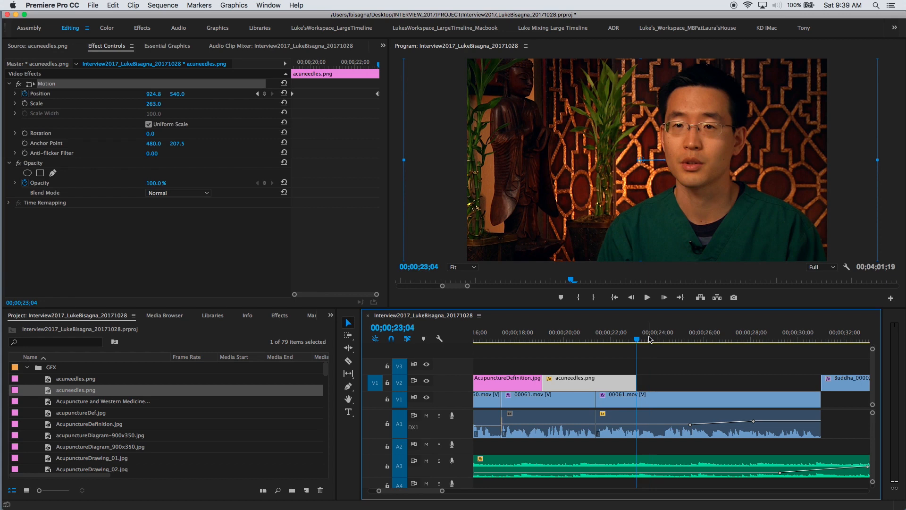
pyautogui.press('i')
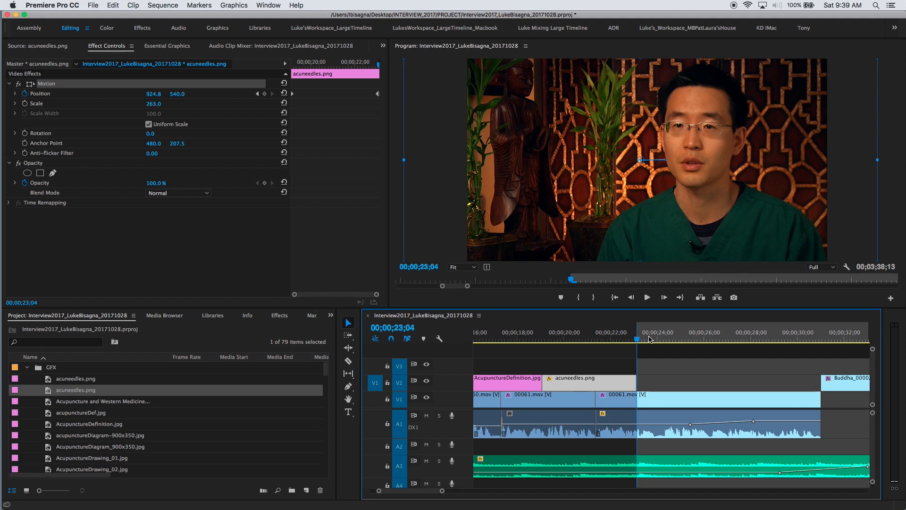
# - Play the interview from the In point to find a pause in the speech and mark a sequence Out point at 00;00;29;08
pyautogui.press('space')
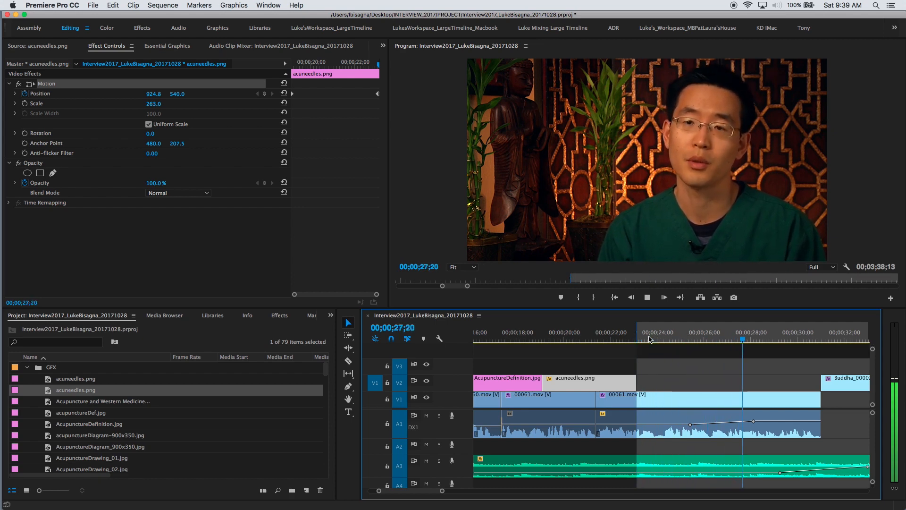
pyautogui.press('space')
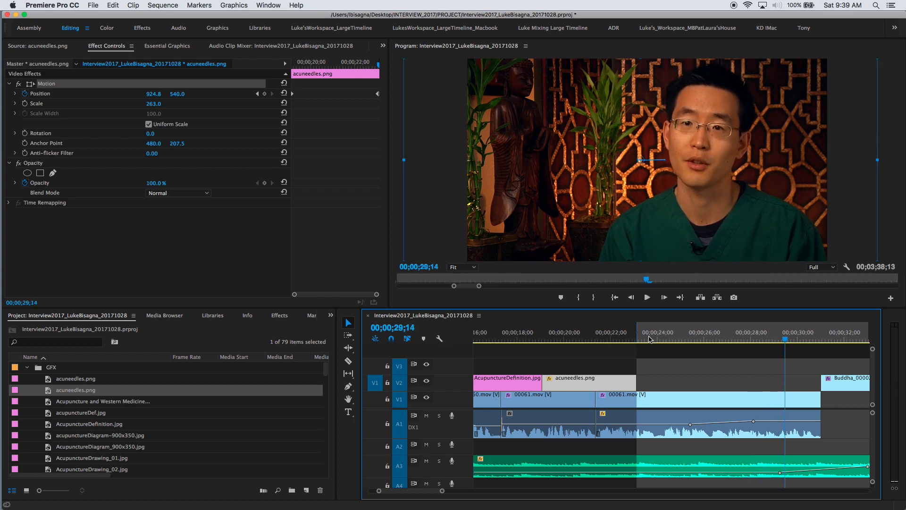
pyautogui.click(814, 339)
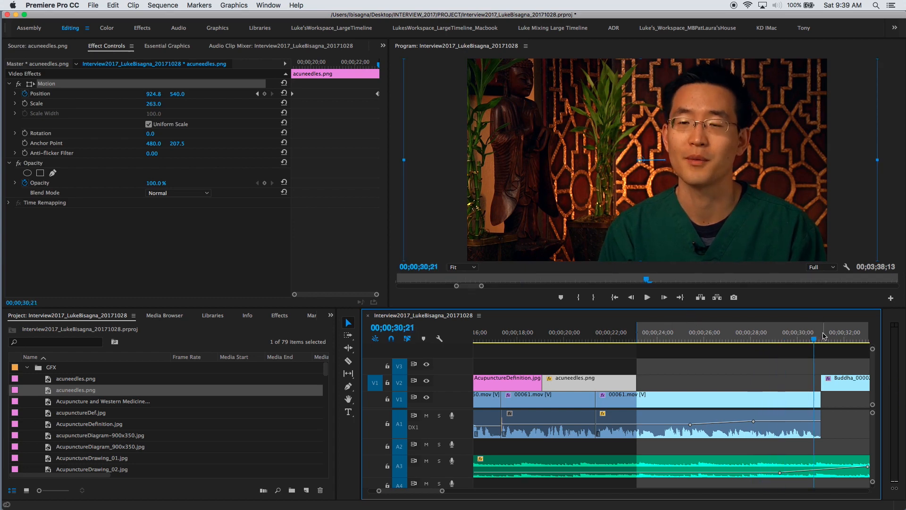
pyautogui.click(774, 339)
pyautogui.press('space')
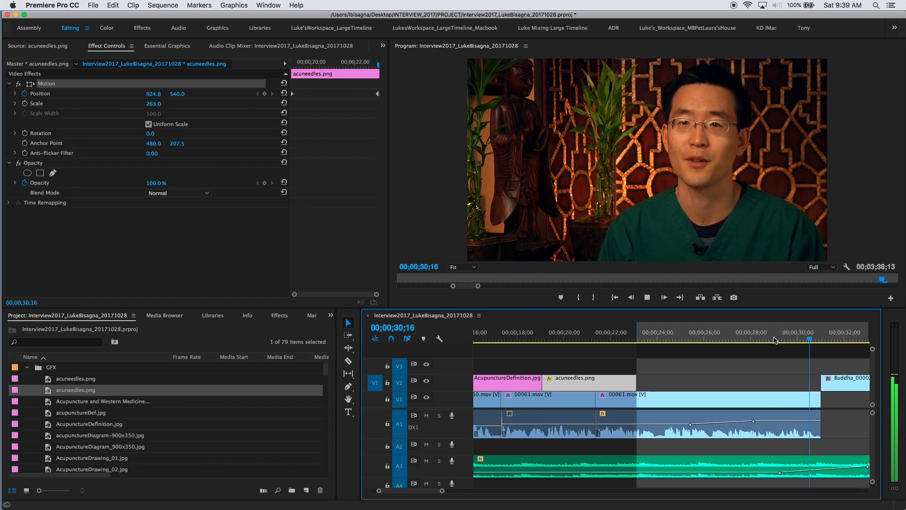
pyautogui.press('space')
pyautogui.moveTo(798, 336); pyautogui.dragTo(811, 336)
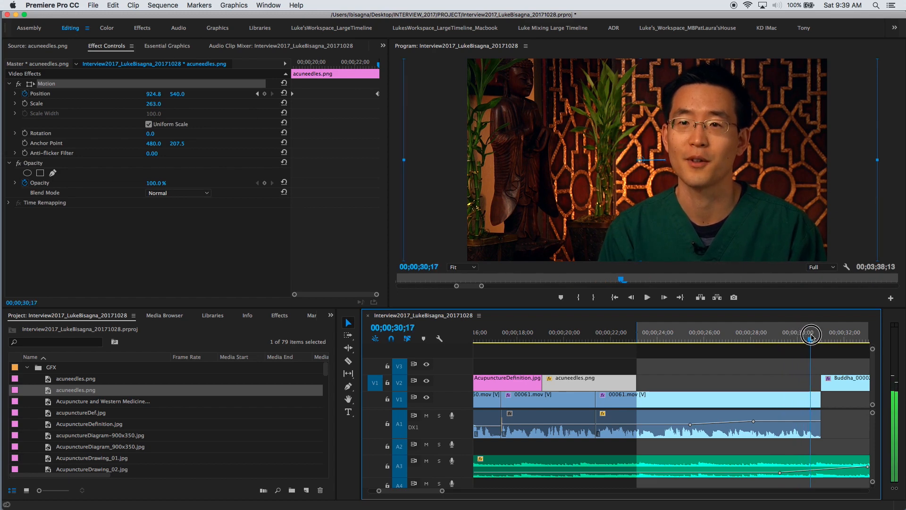
pyautogui.click(766, 336)
pyautogui.press('space')
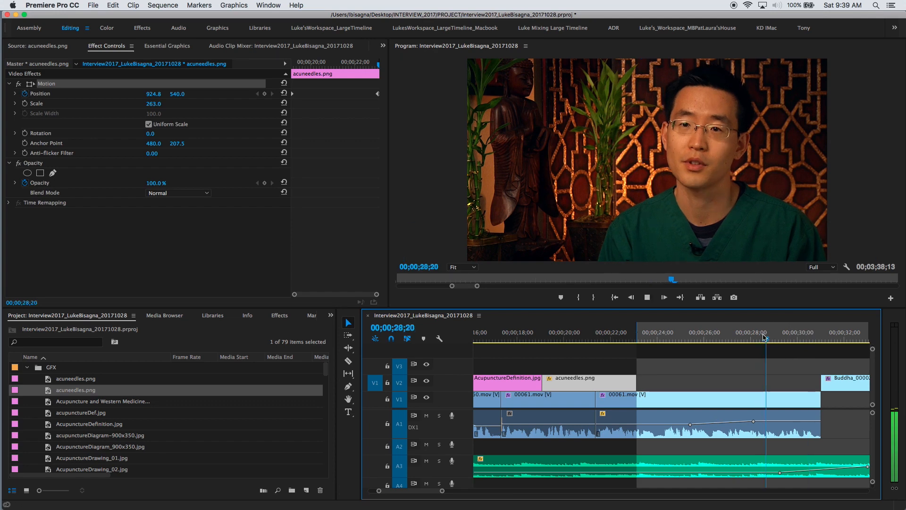
pyautogui.press('space')
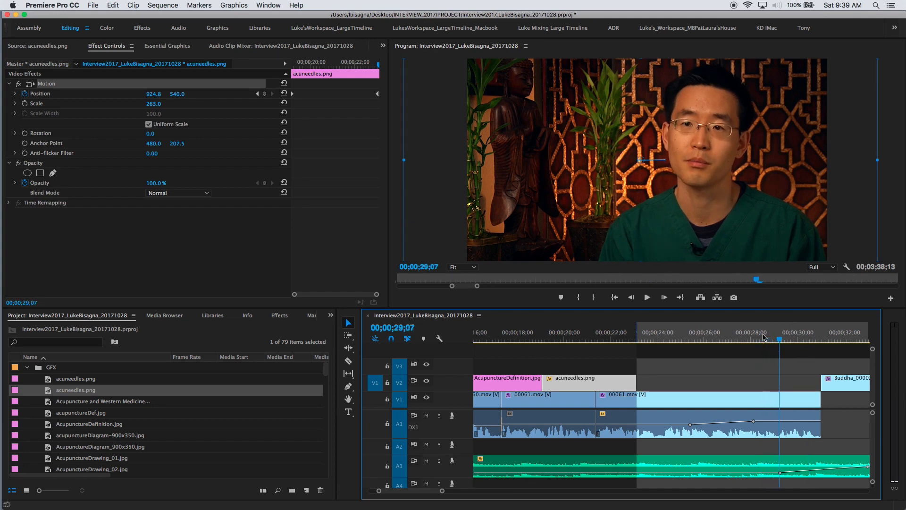
pyautogui.press('Right')
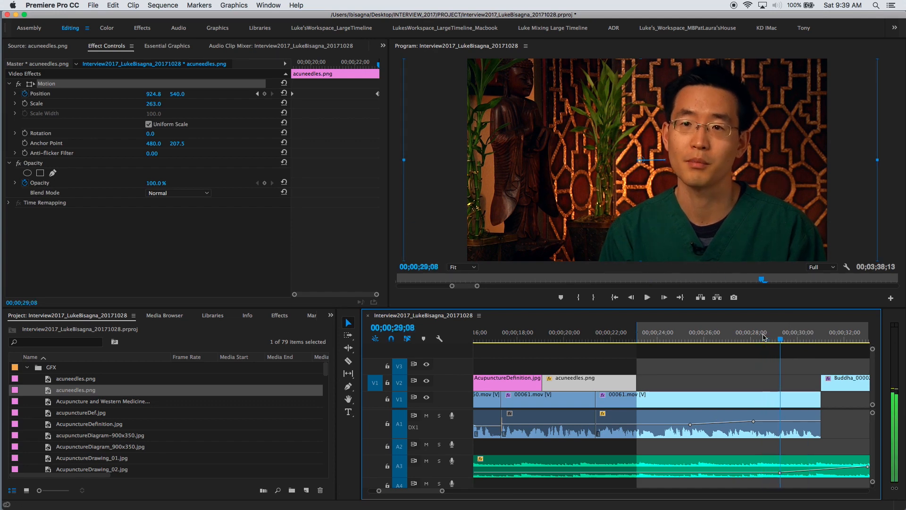
pyautogui.press('o')
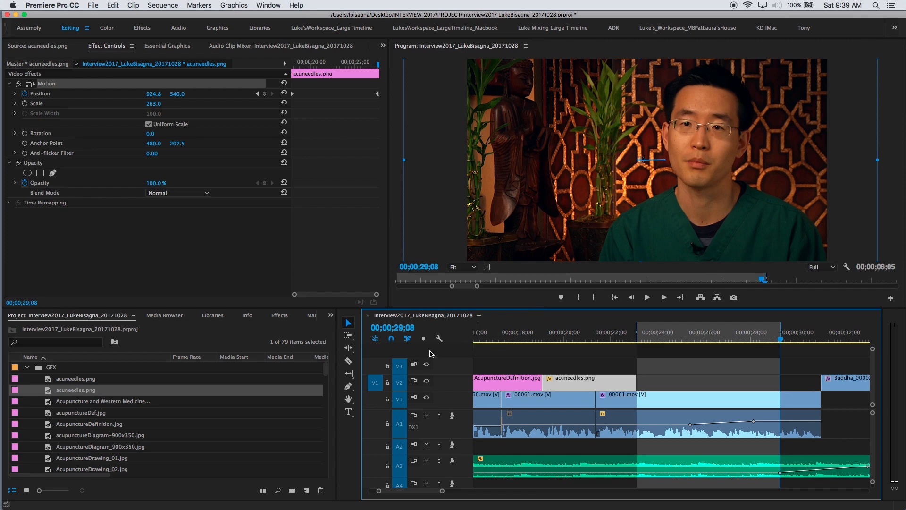
# - Open AcupunctureNeedles_CloseUp_01.jpg as the source, clear its Out point, and overwrite it into the marked range on V2
pyautogui.moveTo(325, 369); pyautogui.dragTo(322, 384)
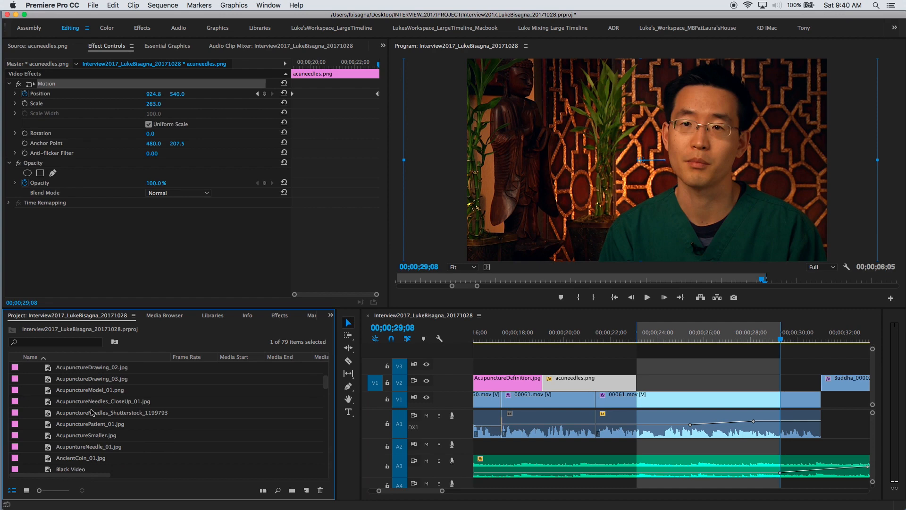
pyautogui.doubleClick(49, 404)
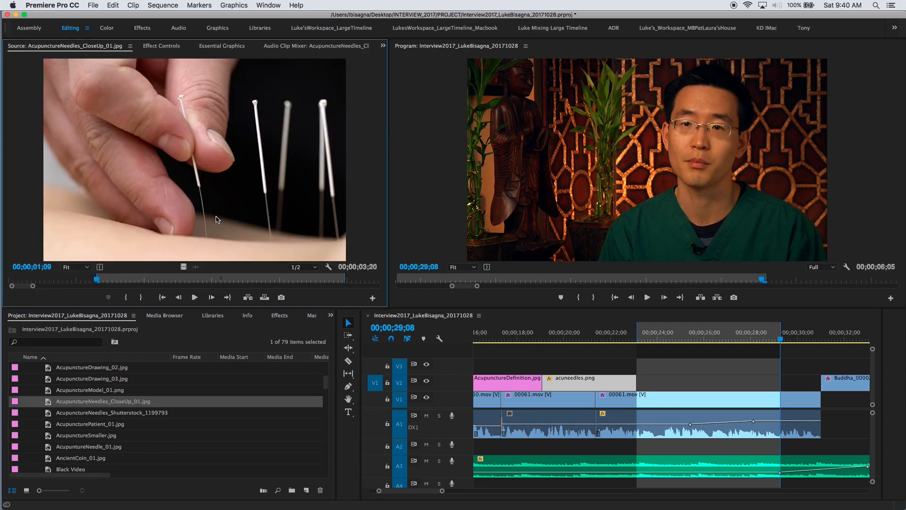
pyautogui.hotkey('alt', 'o')
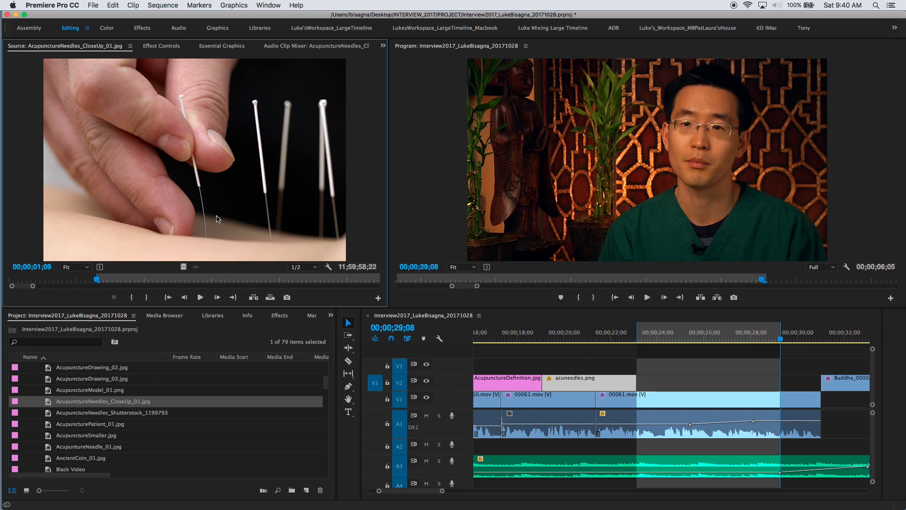
pyautogui.press('.')
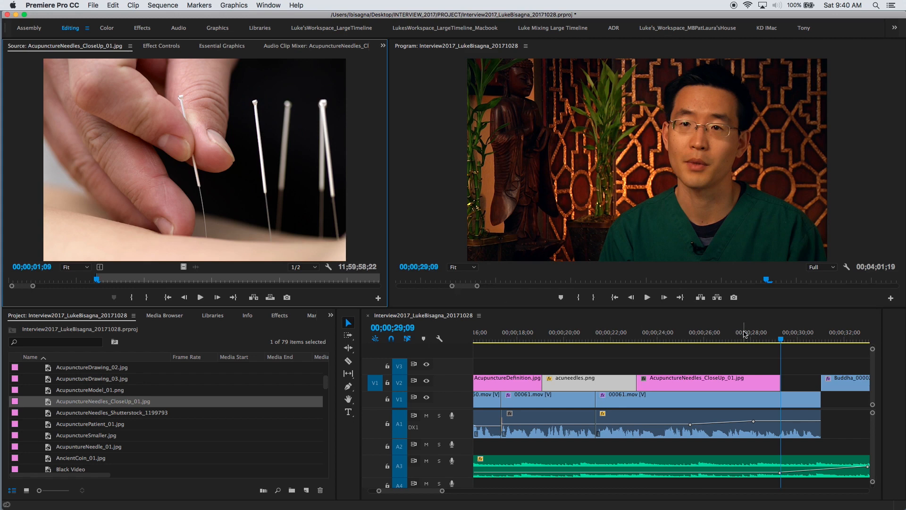
# - Duplicate the needle close-up still onto V3 directly above itself and scale the V2 copy to 131.0
pyautogui.click(692, 341)
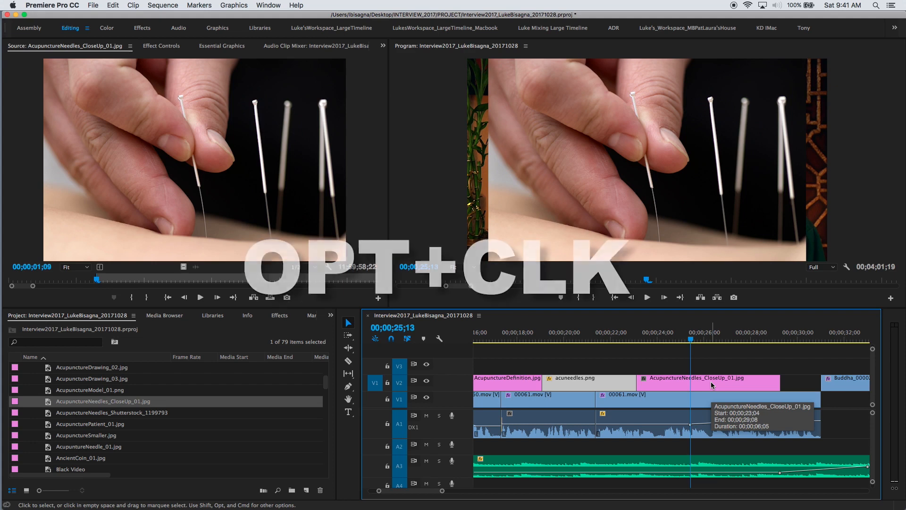
pyautogui.moveTo(711, 382); pyautogui.dragTo(721, 368)
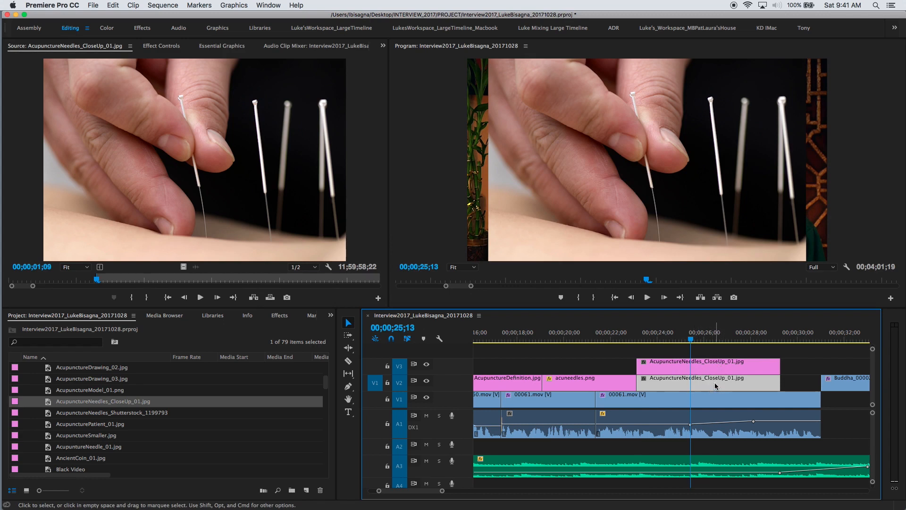
pyautogui.click(154, 49)
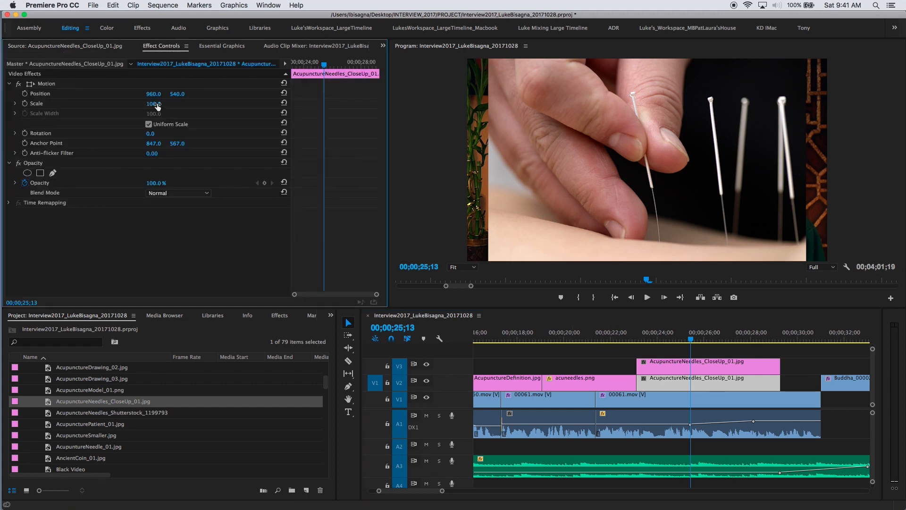
pyautogui.moveTo(154, 104); pyautogui.dragTo(169, 104)
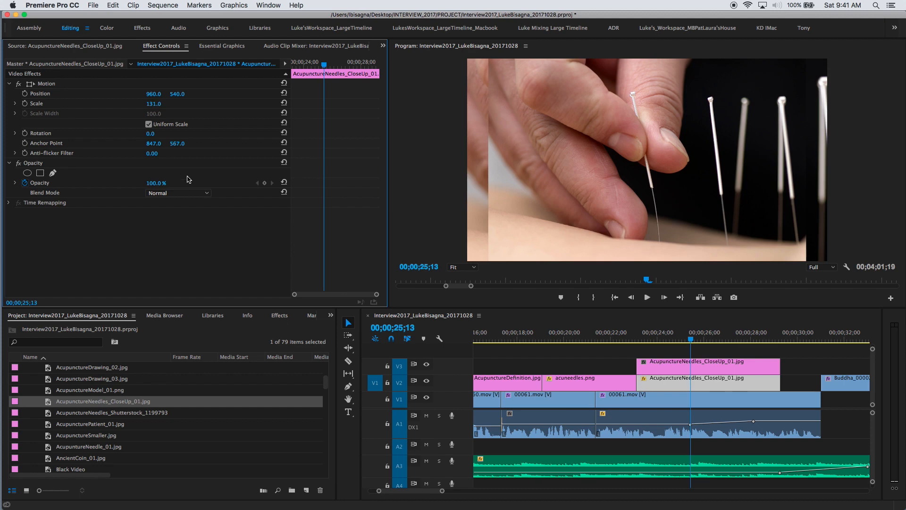
# - Add Gaussian Blur to the V2 close-up with Repeat Edge Pixels enabled and Blurriness at 49.0
pyautogui.click(279, 316)
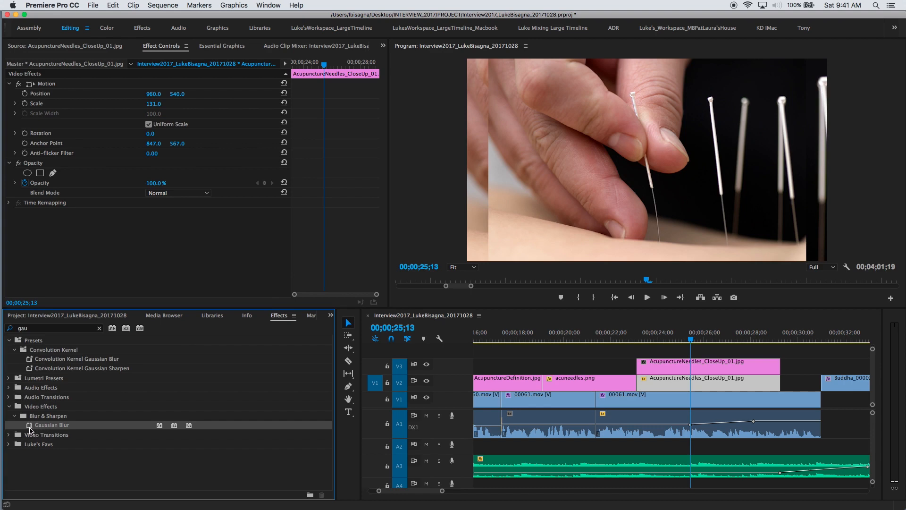
pyautogui.moveTo(30, 428); pyautogui.dragTo(679, 387)
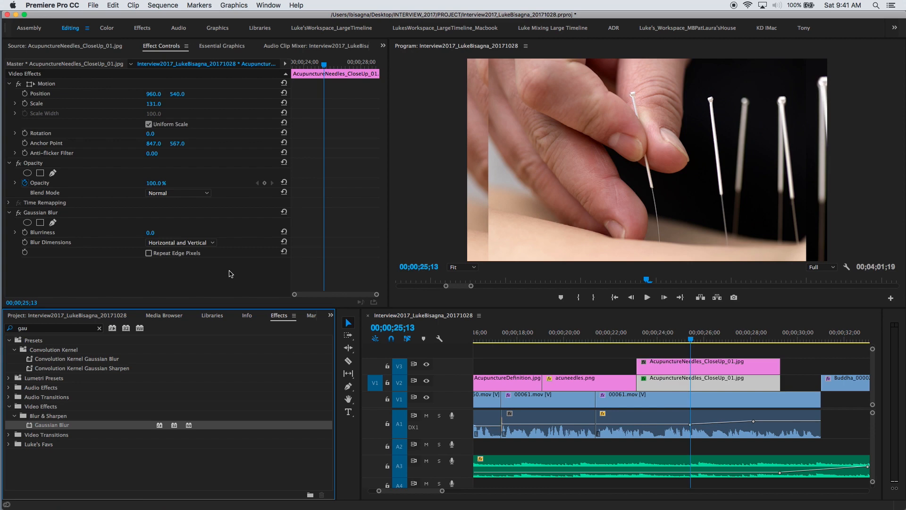
pyautogui.click(148, 253)
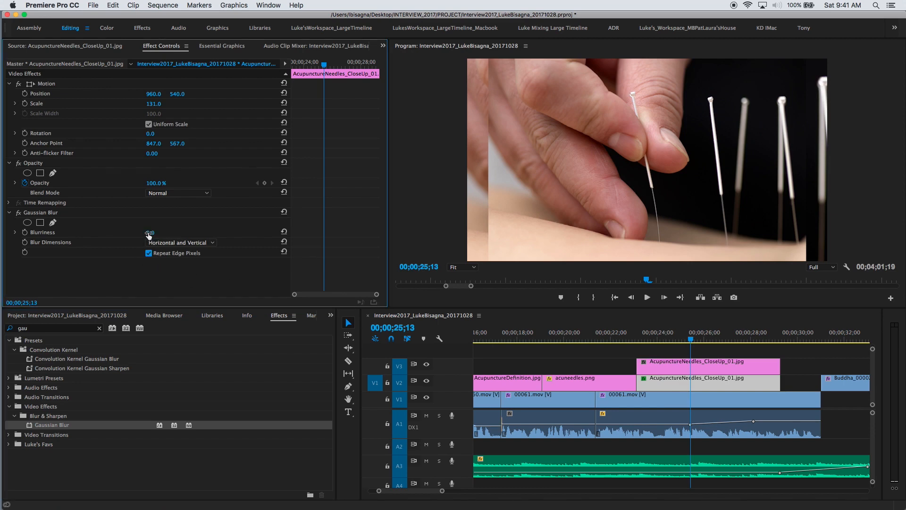
pyautogui.moveTo(150, 232); pyautogui.dragTo(173, 233)
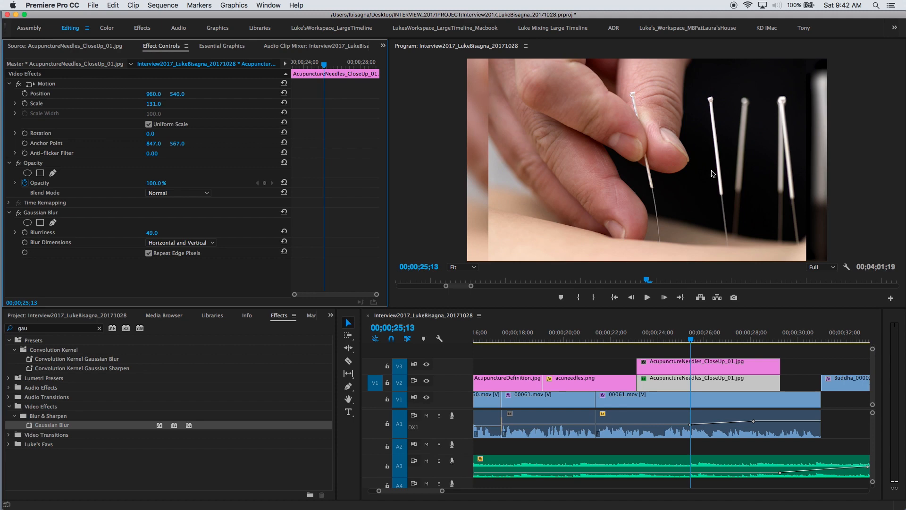
# - Scale the V3 close-up to 73.0 and set a Scale keyframe at its first frame, 00;00;23;04
pyautogui.click(723, 367)
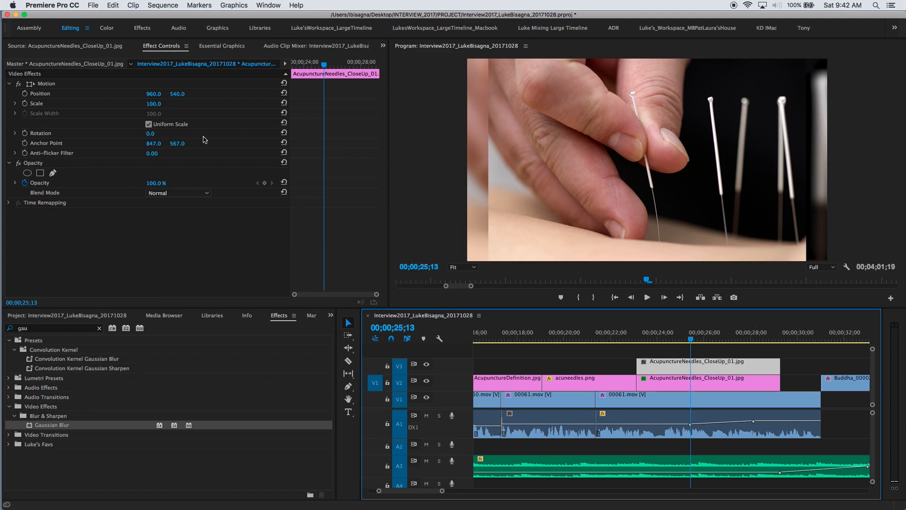
pyautogui.moveTo(154, 107); pyautogui.dragTo(141, 108)
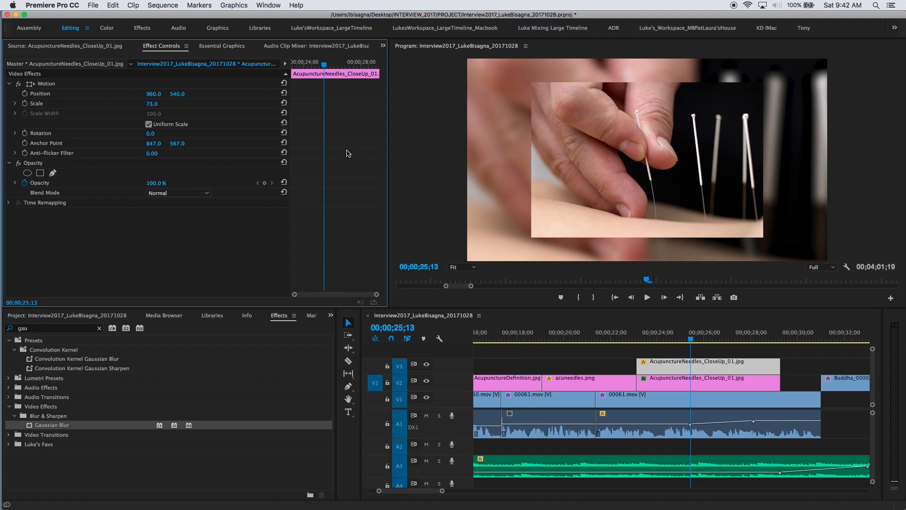
pyautogui.click(661, 338)
pyautogui.press('Up')
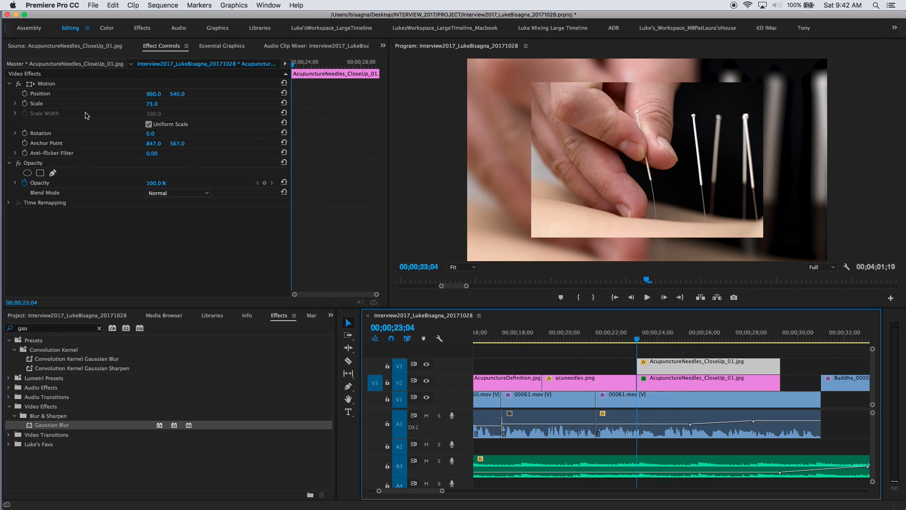
pyautogui.click(25, 104)
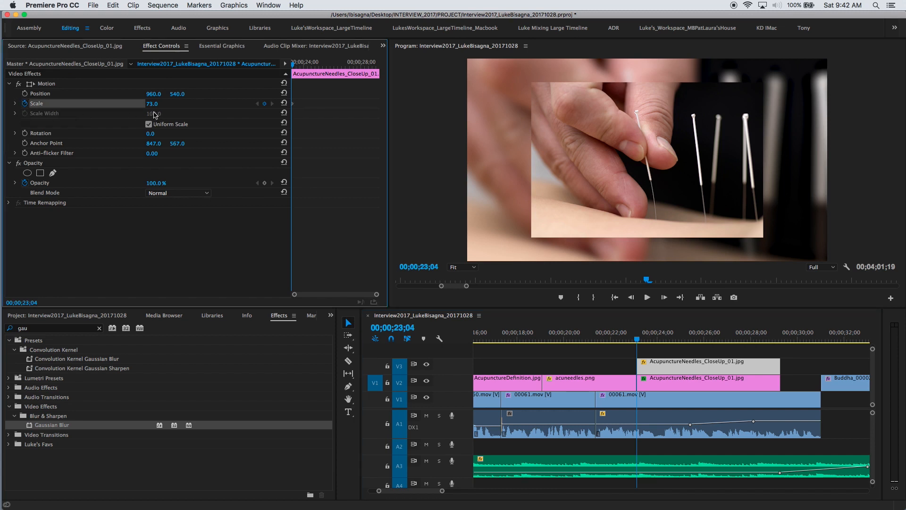
# - Keyframe the V3 close-up's Scale to 66.0 at its last frame, 00;00;29;08, and play back the sequence to check the move
pyautogui.click(358, 64)
pyautogui.moveTo(358, 64); pyautogui.dragTo(397, 68)
pyautogui.press('Left')
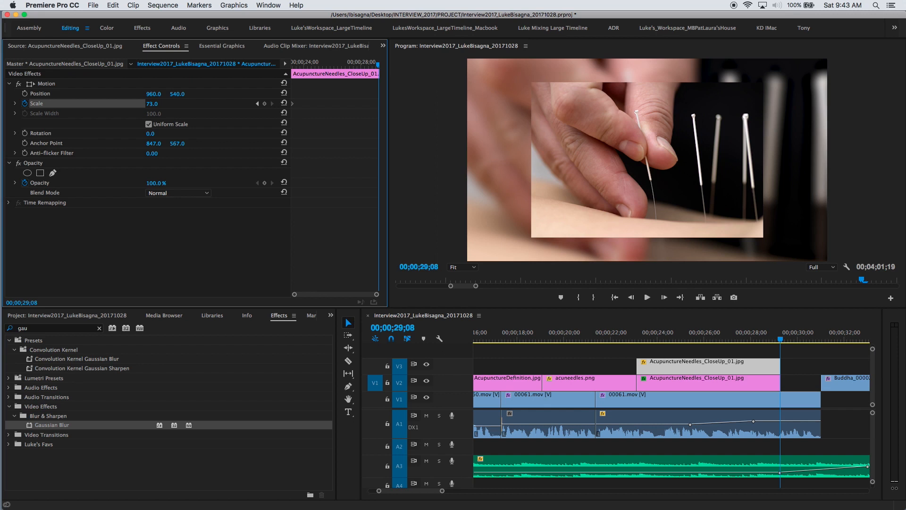
pyautogui.moveTo(152, 104)
pyautogui.mouseDown()
pyautogui.moveTo(136, 104)
pyautogui.moveTo(156, 104)
pyautogui.mouseUp()
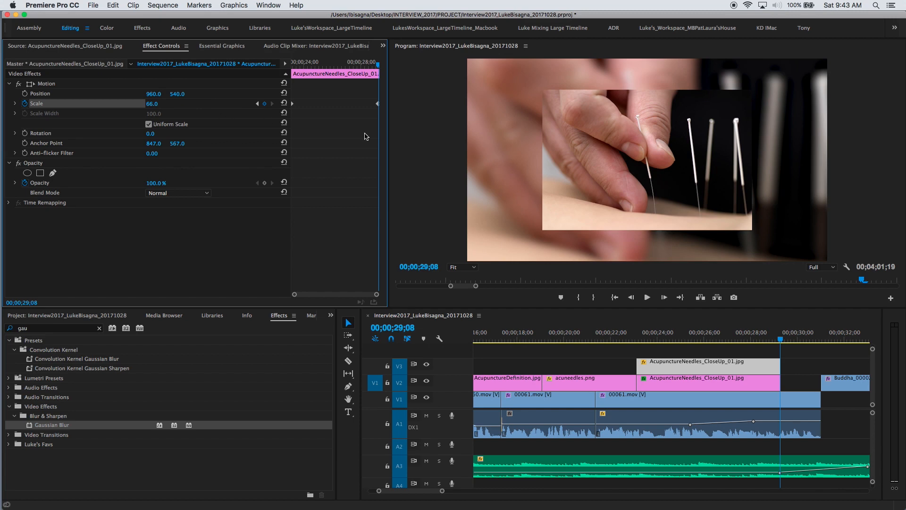
pyautogui.click(624, 337)
pyautogui.press('space')
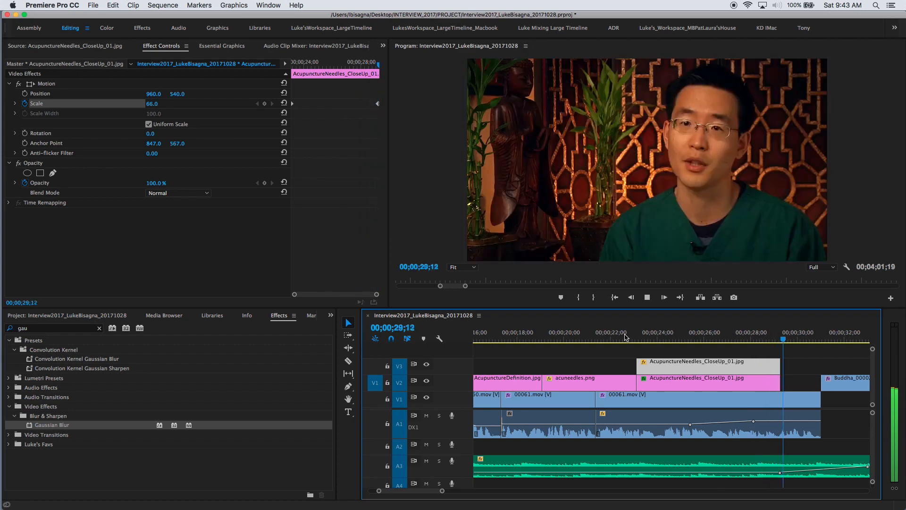
pyautogui.press('space')
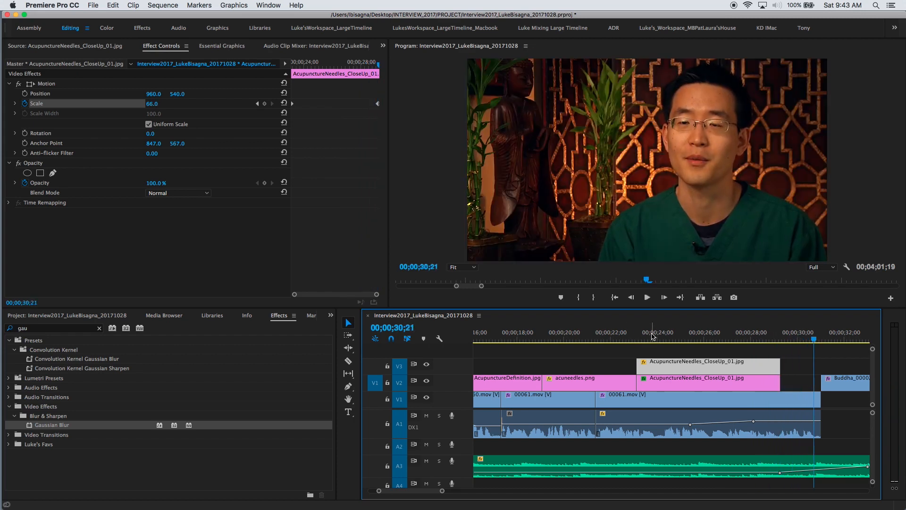
pyautogui.click(678, 339)
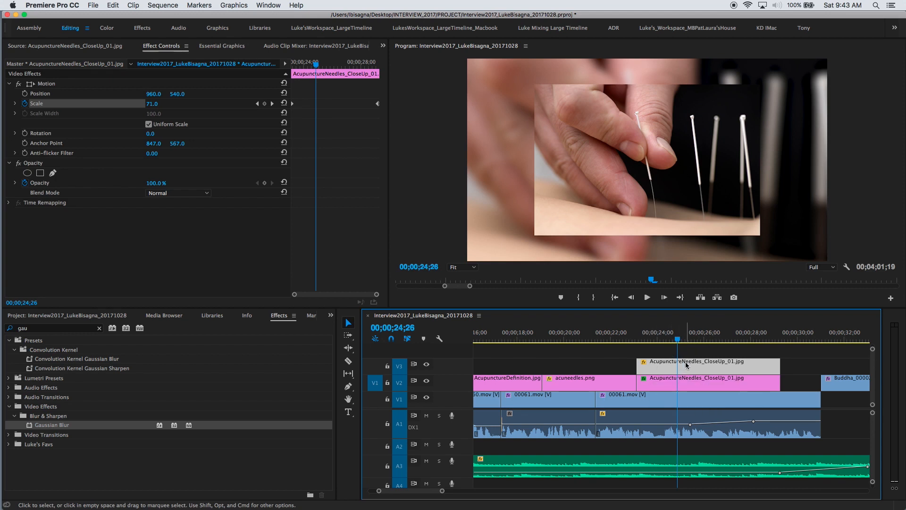
# - Try the default Cross Dissolve between acuneedles.png and the blurred V2 close-up, and remove it after playing it through
pyautogui.rightClick(637, 387)
pyautogui.click(660, 445)
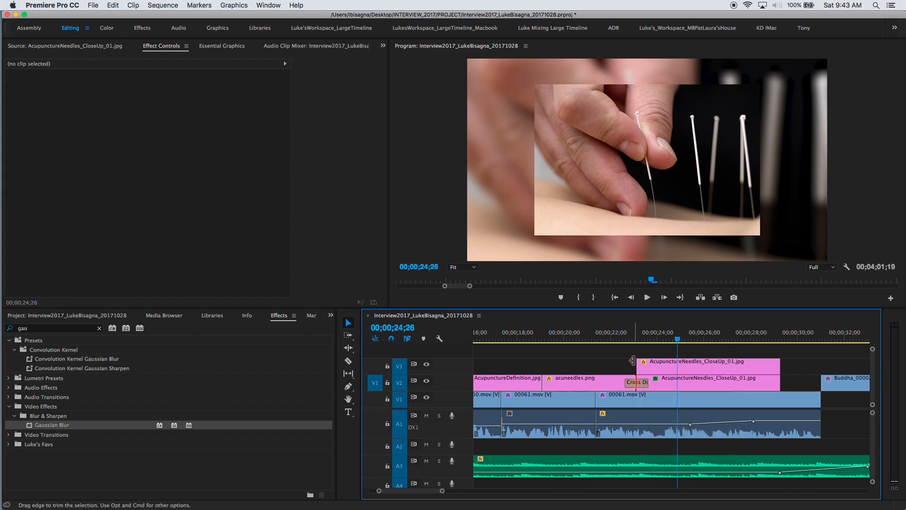
pyautogui.click(612, 340)
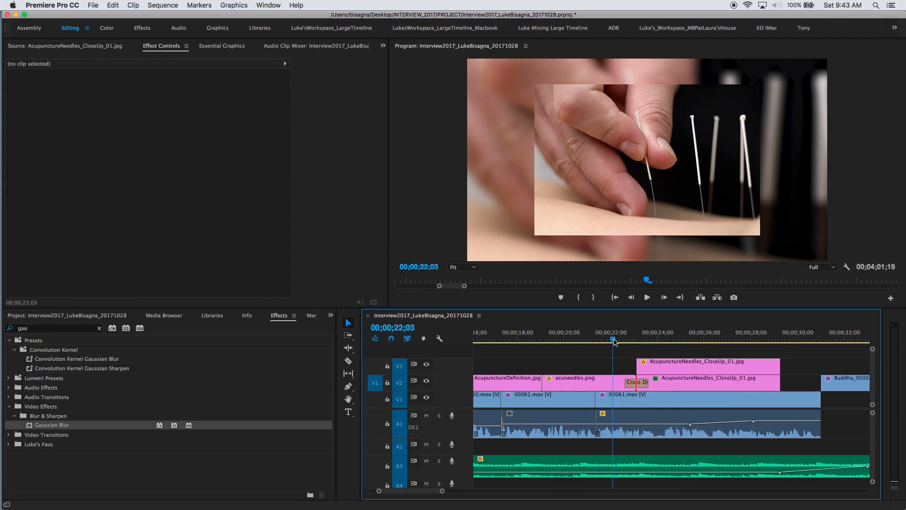
pyautogui.press('space')
pyautogui.press('space')
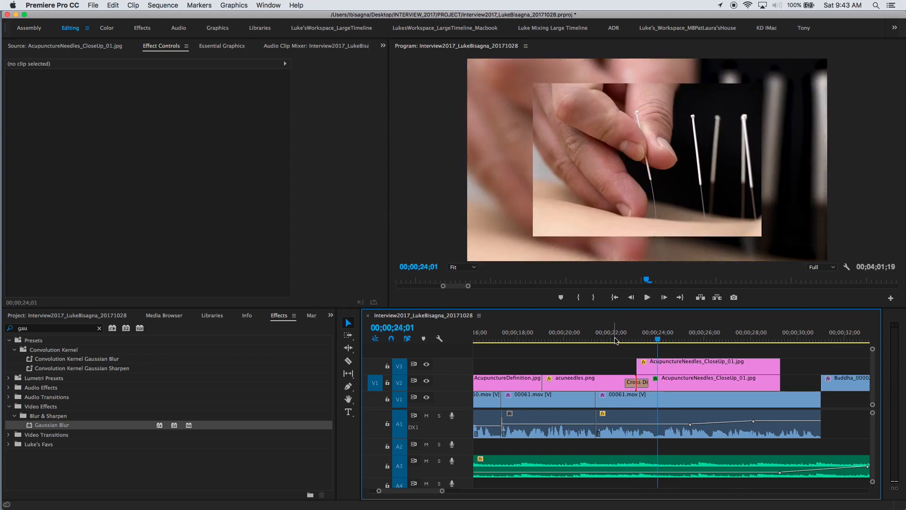
pyautogui.click(642, 382)
pyautogui.press('Delete')
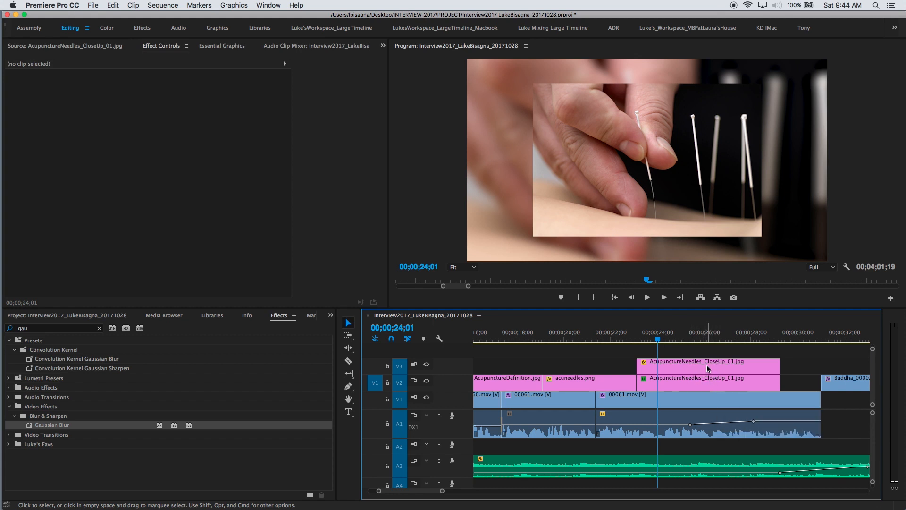
# - Nest the V2 and V3 needle close-ups together as a sequence named NeedleNest_01
pyautogui.moveTo(708, 369)
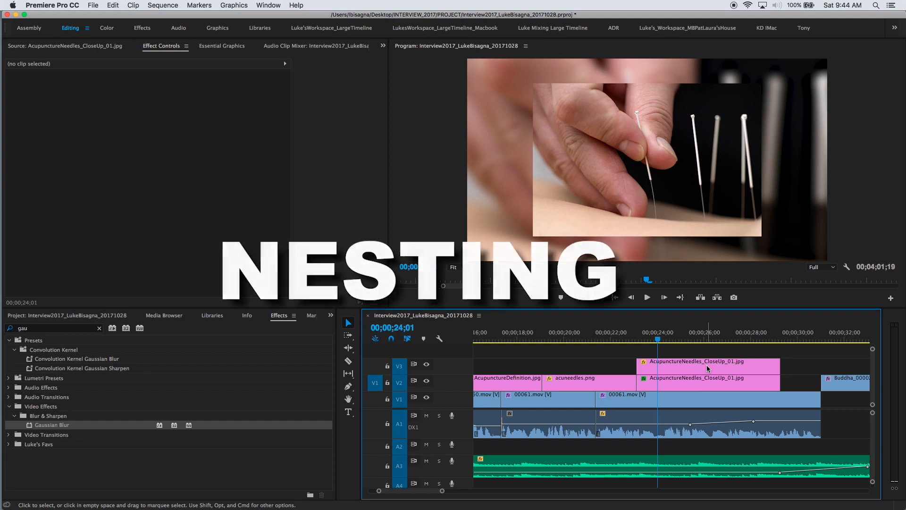
pyautogui.moveTo(706, 352); pyautogui.dragTo(671, 377)
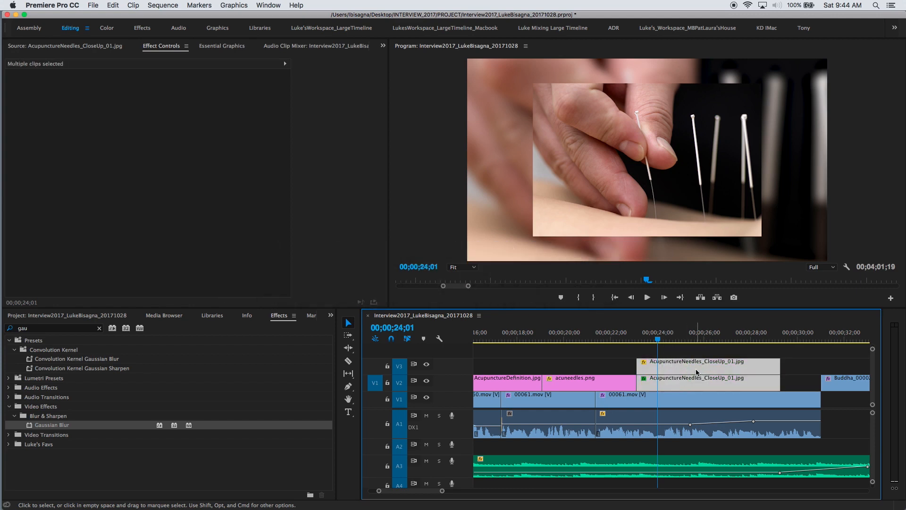
pyautogui.rightClick(697, 373)
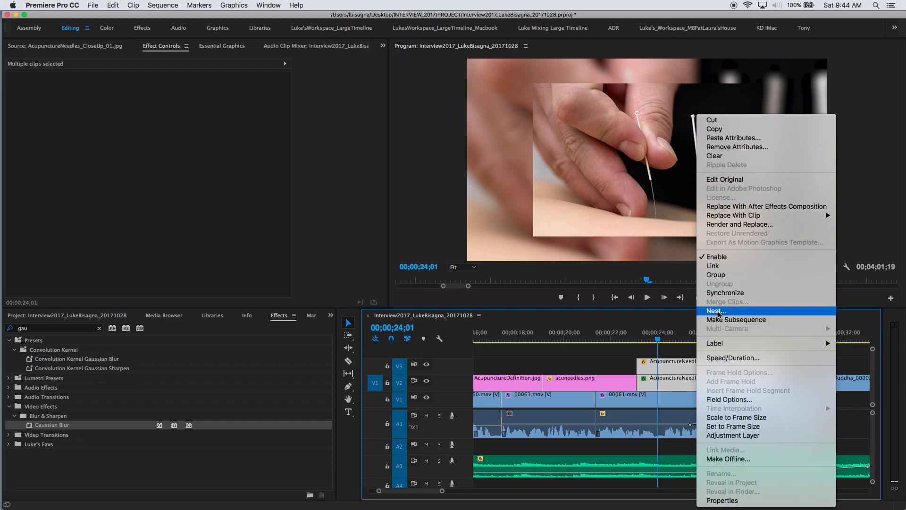
pyautogui.click(720, 311)
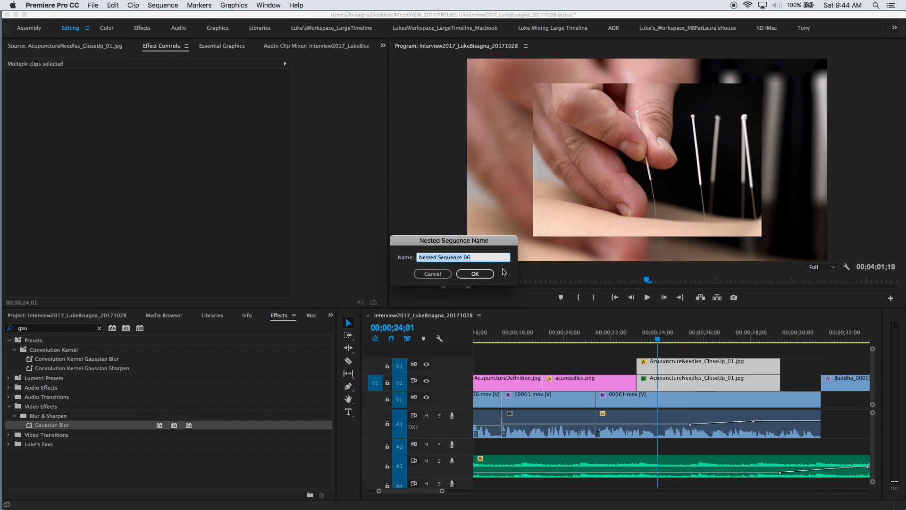
pyautogui.write('NeedleNest_01')
pyautogui.click(476, 276)
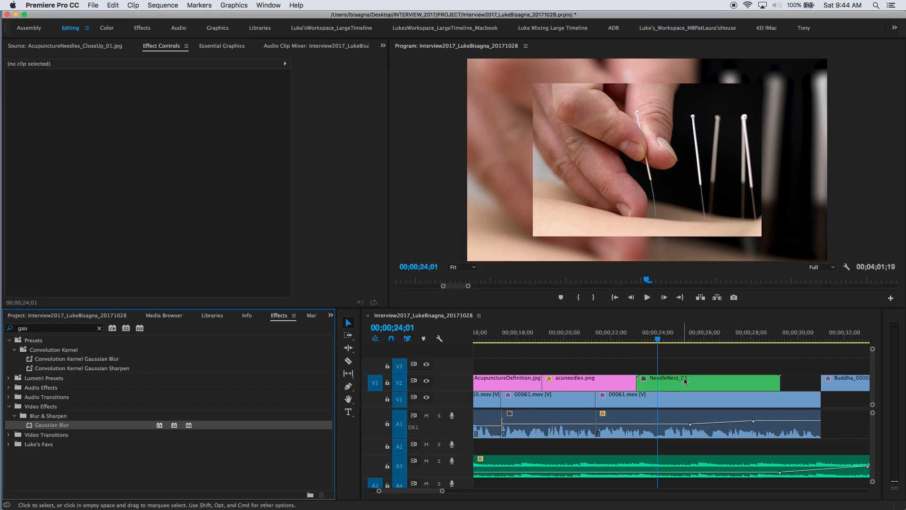
# - Apply the default Cross Dissolve between acuneedles.png and NeedleNest_01, preview it at 00;00;23;16, and open the transition's settings
pyautogui.click(708, 386)
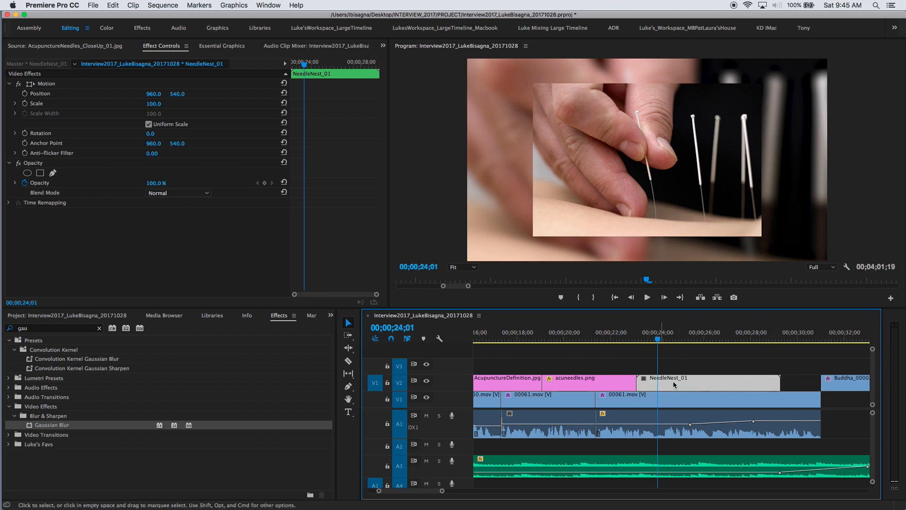
pyautogui.rightClick(636, 384)
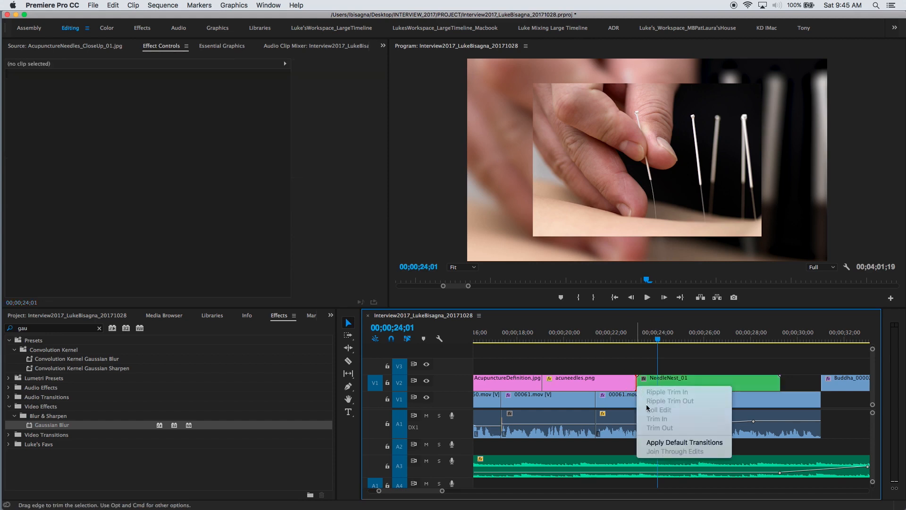
pyautogui.click(667, 442)
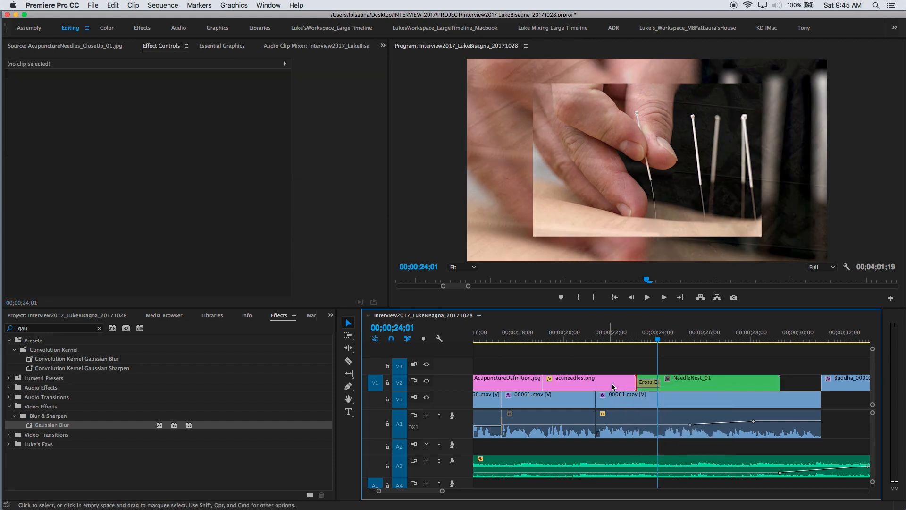
pyautogui.click(646, 337)
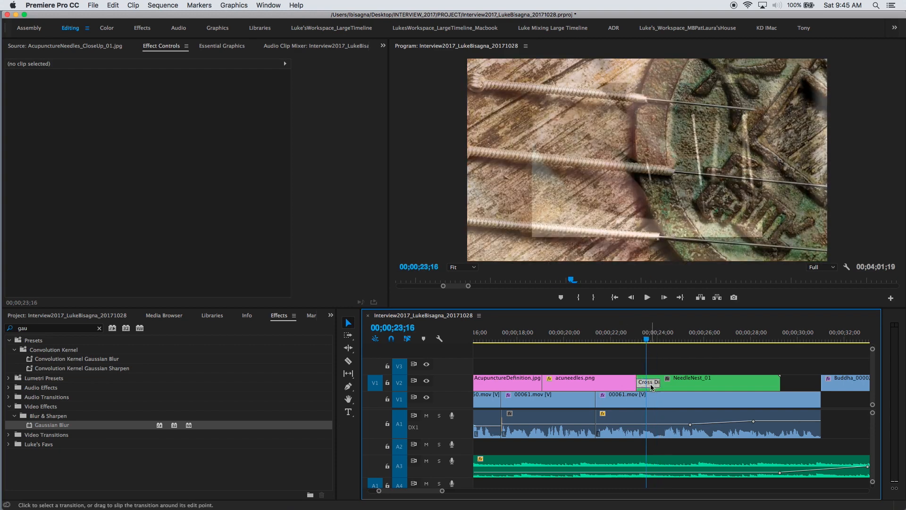
pyautogui.click(652, 387)
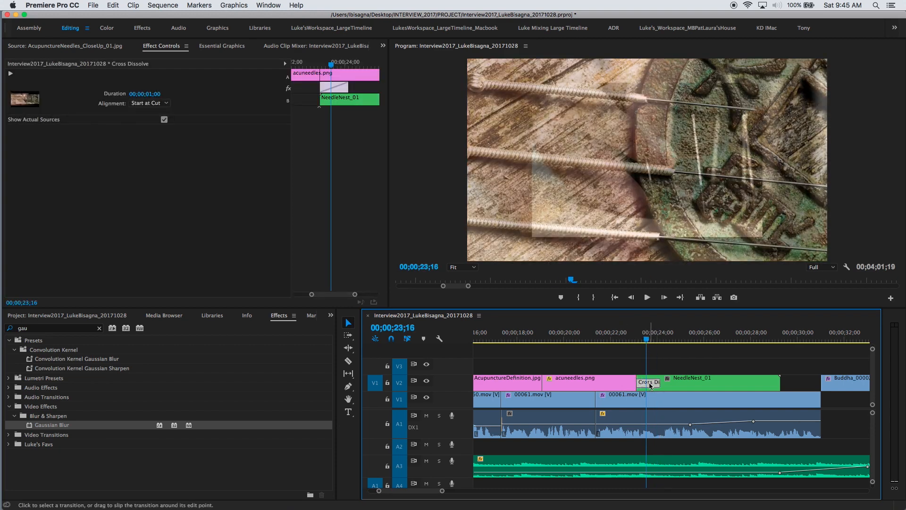
# - Remove the Cross Dissolve and move NeedleNest_01 up to V3, 27 frames earlier, so it overlaps the end of acuneedles.png
pyautogui.press('Delete')
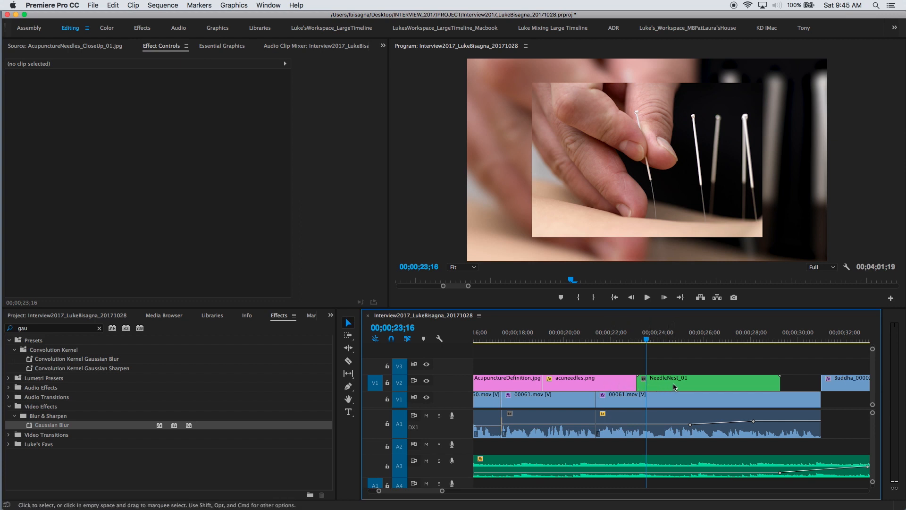
pyautogui.moveTo(672, 383); pyautogui.dragTo(688, 371)
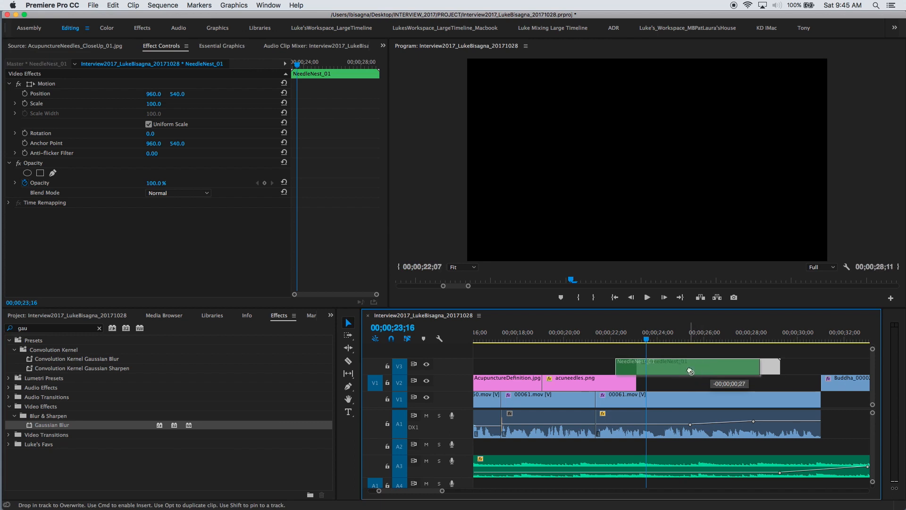
# - Apply the default transition to the start of NeedleNest_01 on V3, and scrub and play through its overlap with acuneedles.png
pyautogui.rightClick(619, 366)
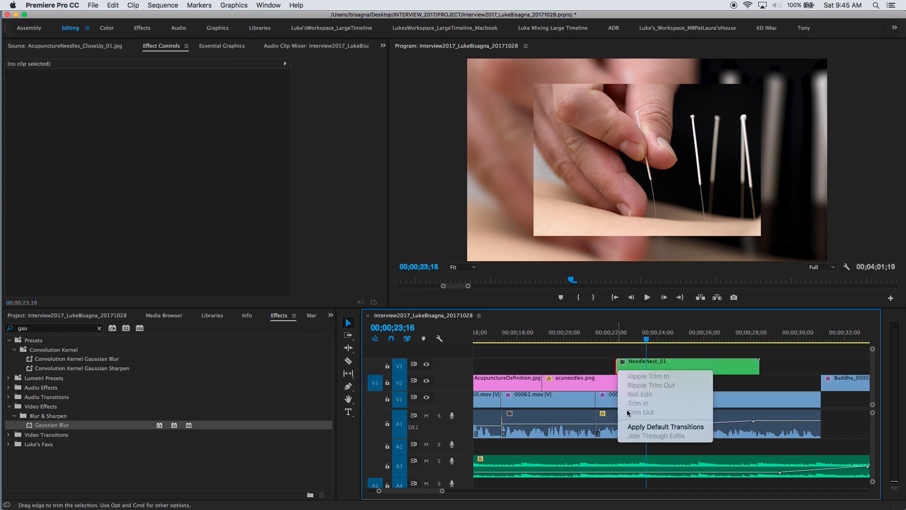
pyautogui.click(635, 427)
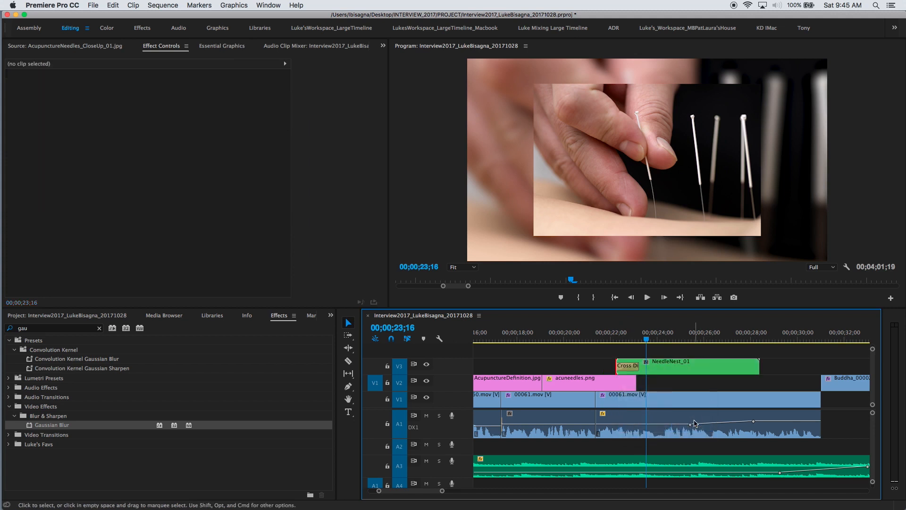
pyautogui.click(638, 337)
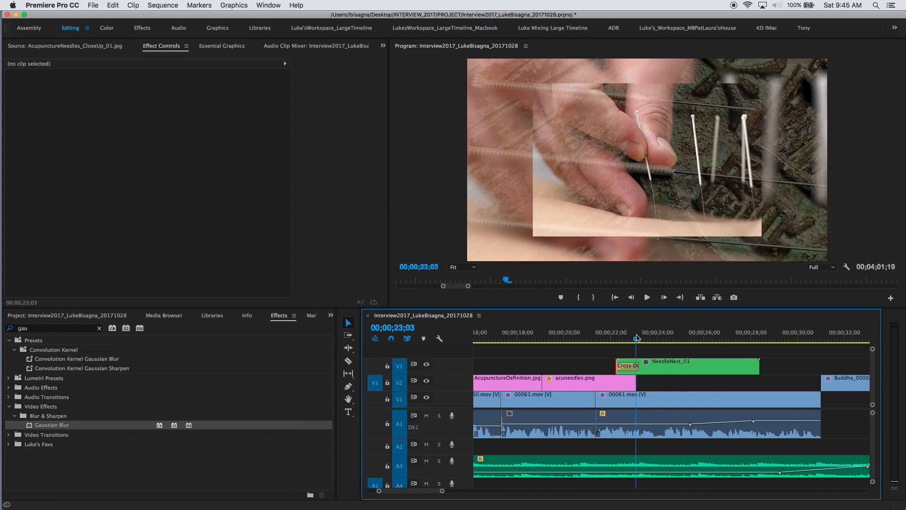
pyautogui.press('=')
pyautogui.press('=')
pyautogui.press('=')
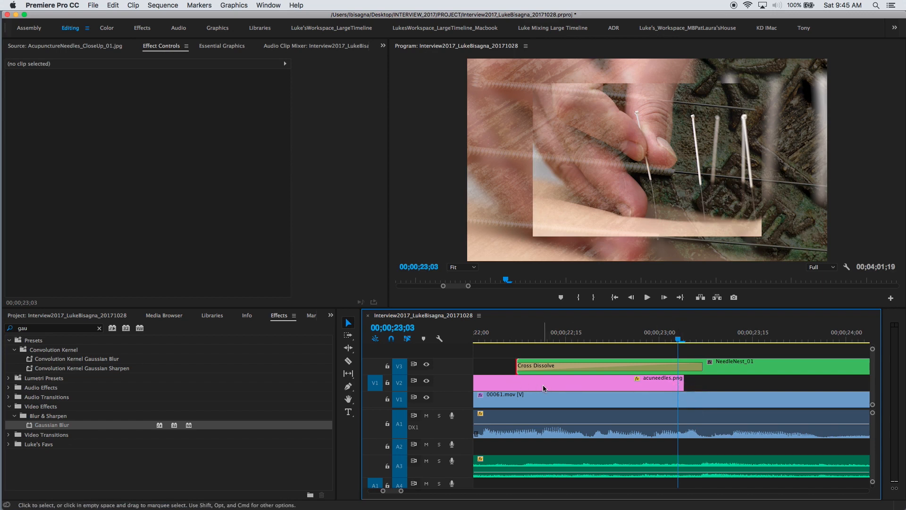
pyautogui.moveTo(543, 333); pyautogui.dragTo(689, 343)
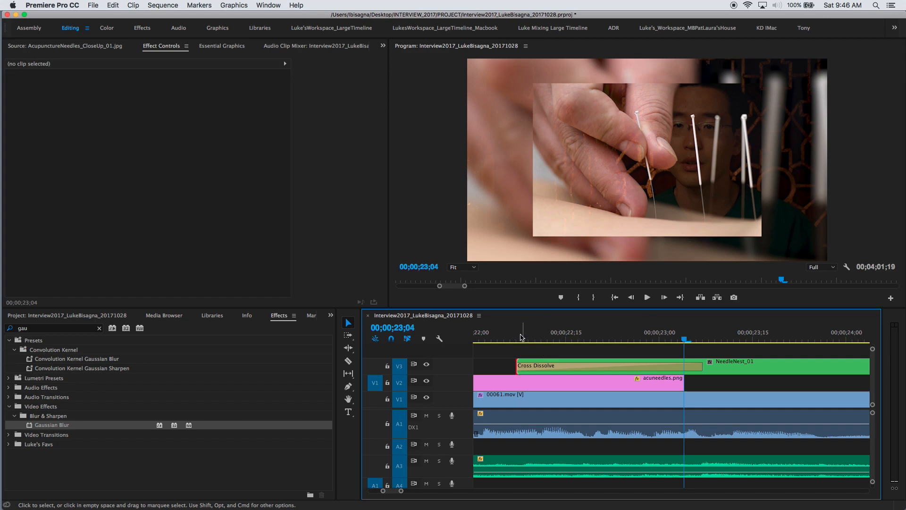
pyautogui.click(536, 336)
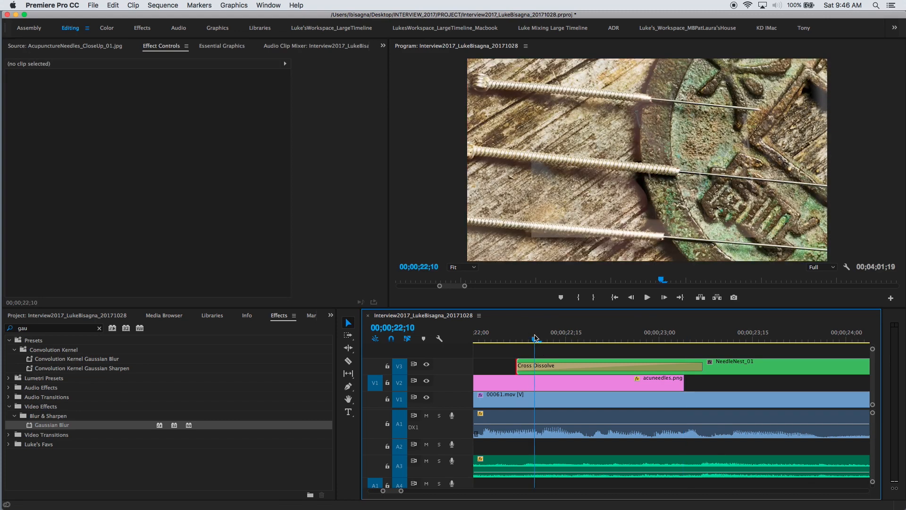
pyautogui.press('space')
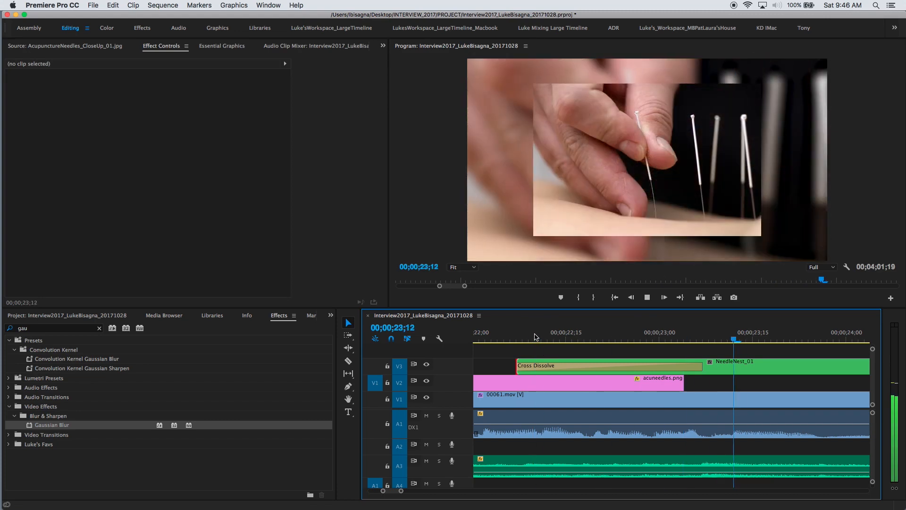
pyautogui.press('space')
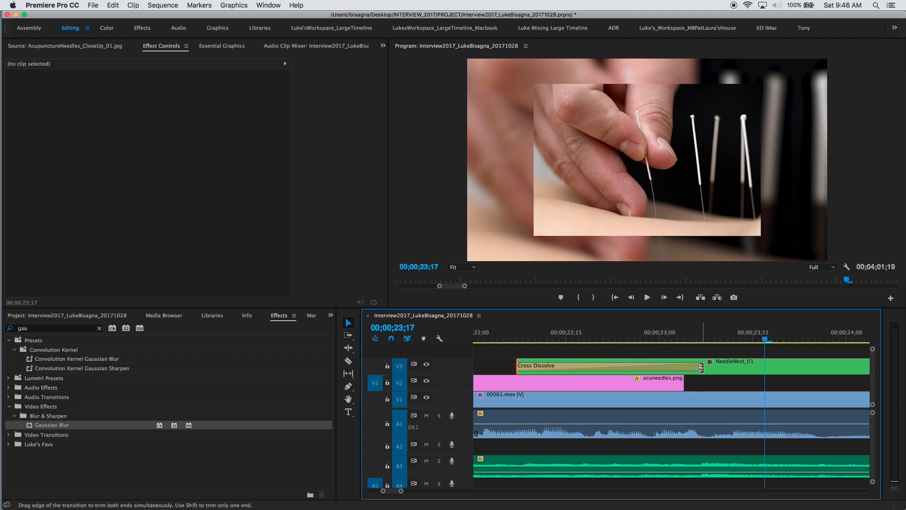
# - Shift NeedleNest_01 earlier so its Cross Dissolve ends exactly where acuneedles.png ends, and play the transition
pyautogui.moveTo(699, 367)
pyautogui.mouseDown()
pyautogui.moveTo(681, 368)
pyautogui.moveTo(716, 370)
pyautogui.moveTo(704, 366)
pyautogui.mouseUp()
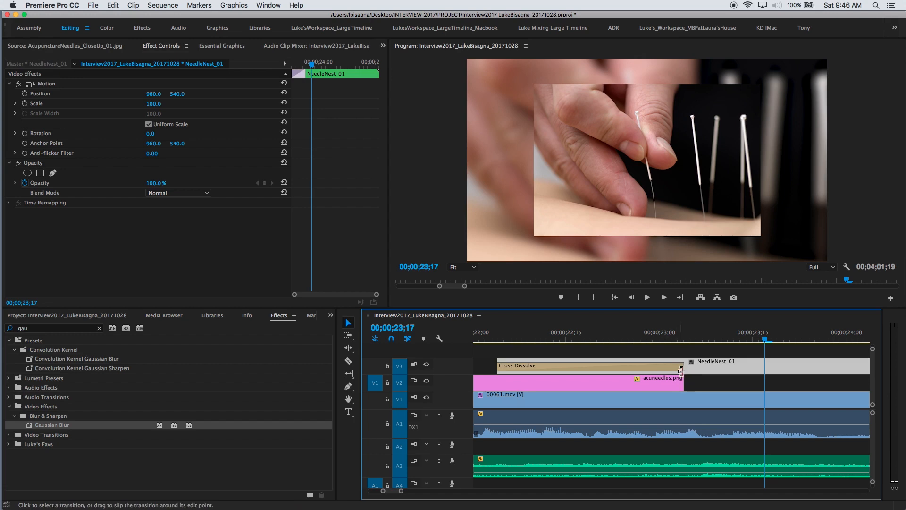
pyautogui.click(491, 337)
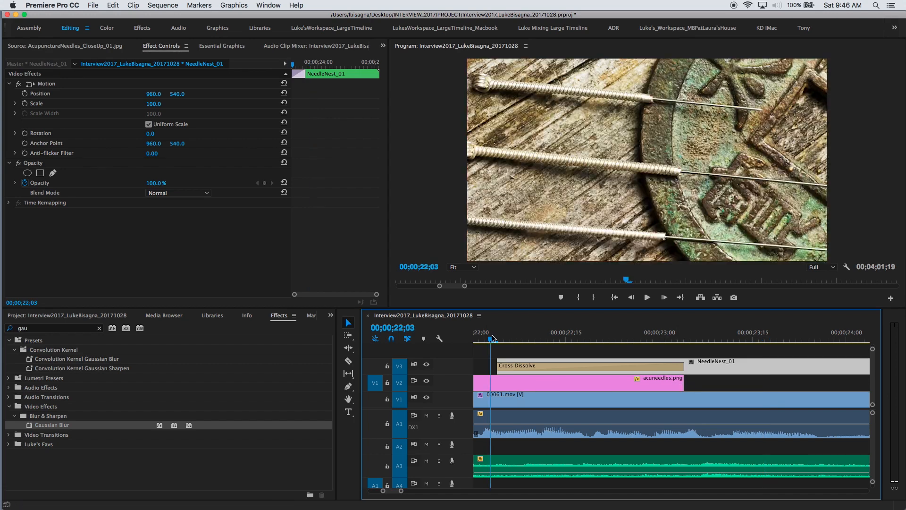
pyautogui.press('space')
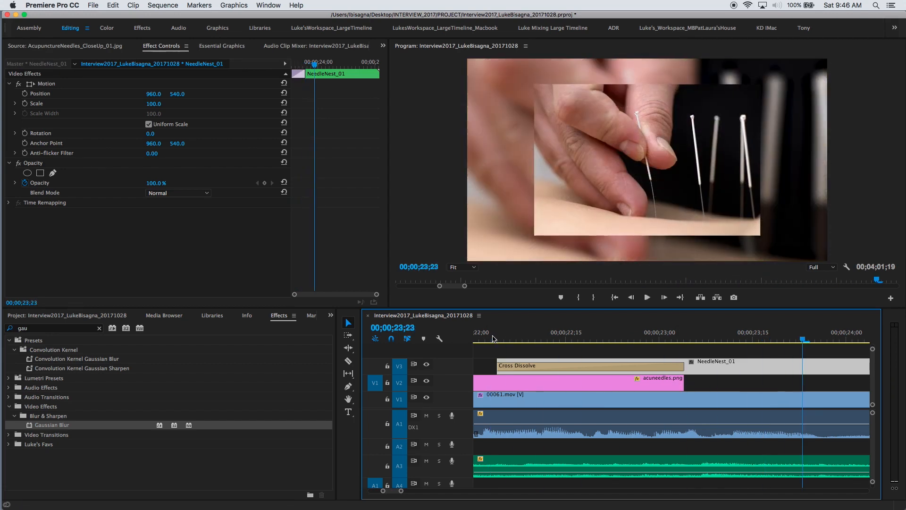
# - Play past the end of NeedleNest_01, park the playhead at 00;00;29;07 and try to extend the nested clip to it
pyautogui.press('-')
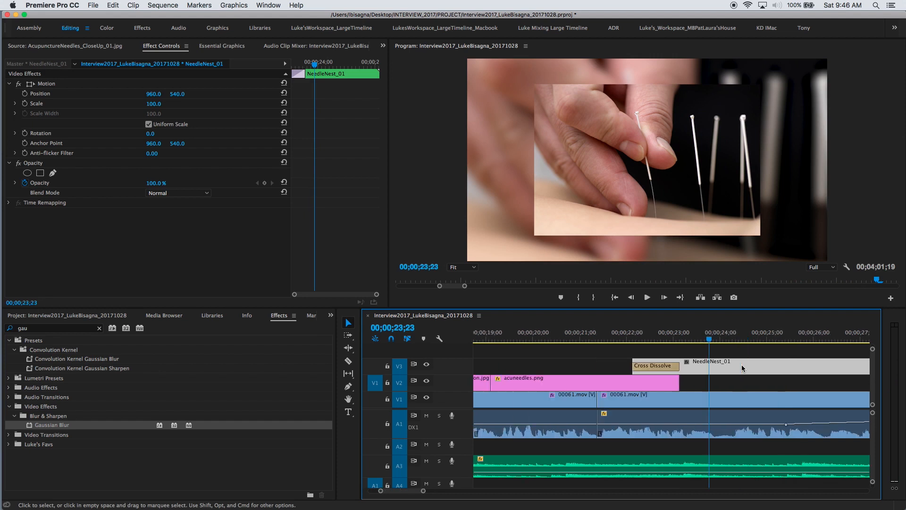
pyautogui.press('-')
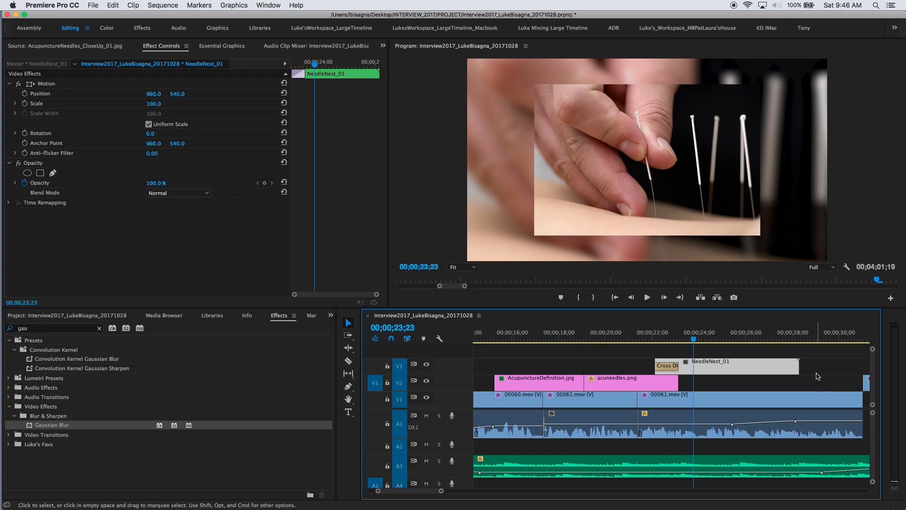
pyautogui.click(774, 340)
pyautogui.press('space')
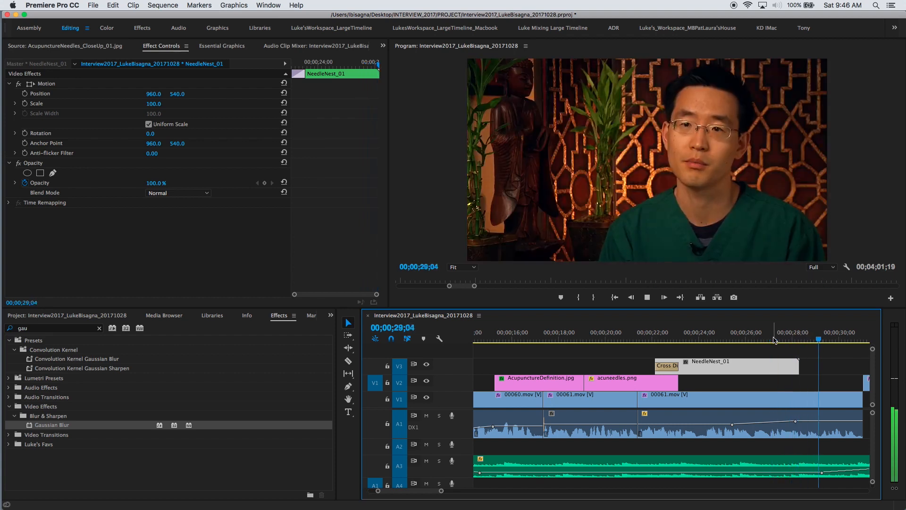
pyautogui.press('space')
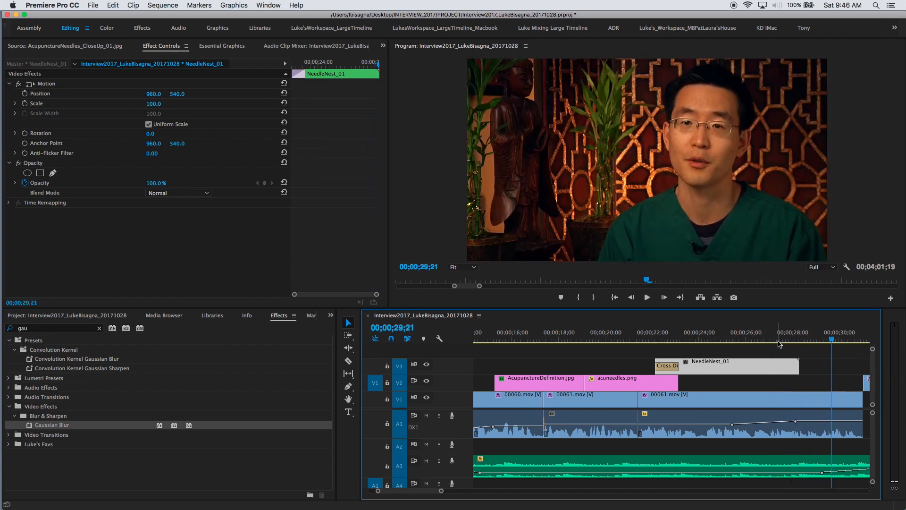
pyautogui.click(823, 339)
pyautogui.click(822, 339)
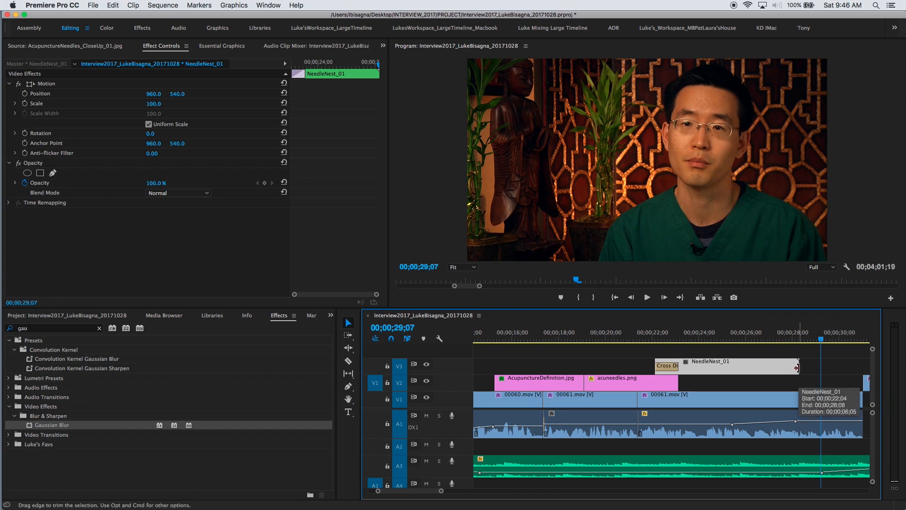
pyautogui.moveTo(798, 368); pyautogui.dragTo(821, 368)
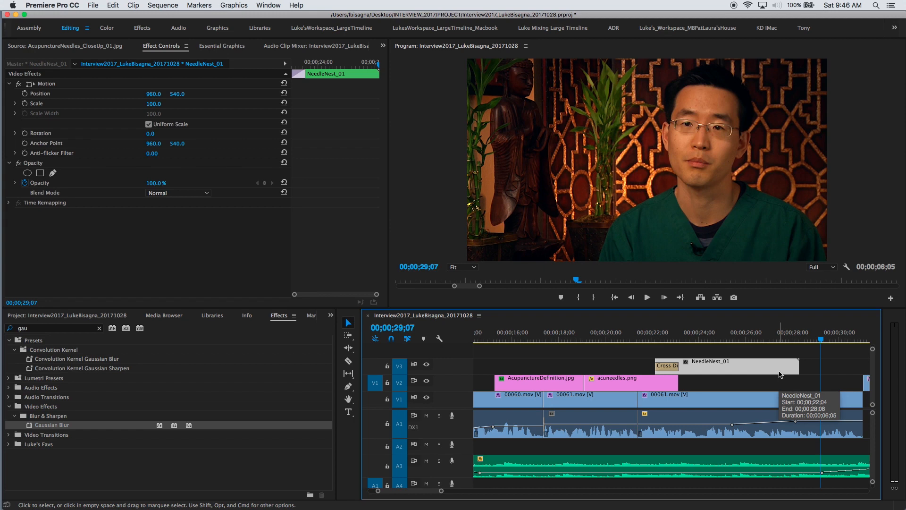
# - Open the NeedleNest_01 sequence and extend both close-up clips together so they end at about 00;00;08;07
pyautogui.doubleClick(739, 365)
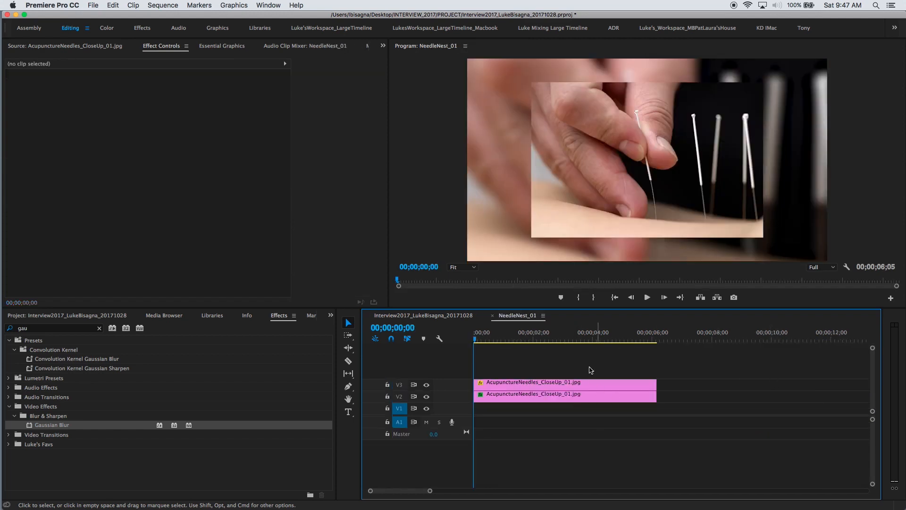
pyautogui.click(427, 385)
pyautogui.click(427, 386)
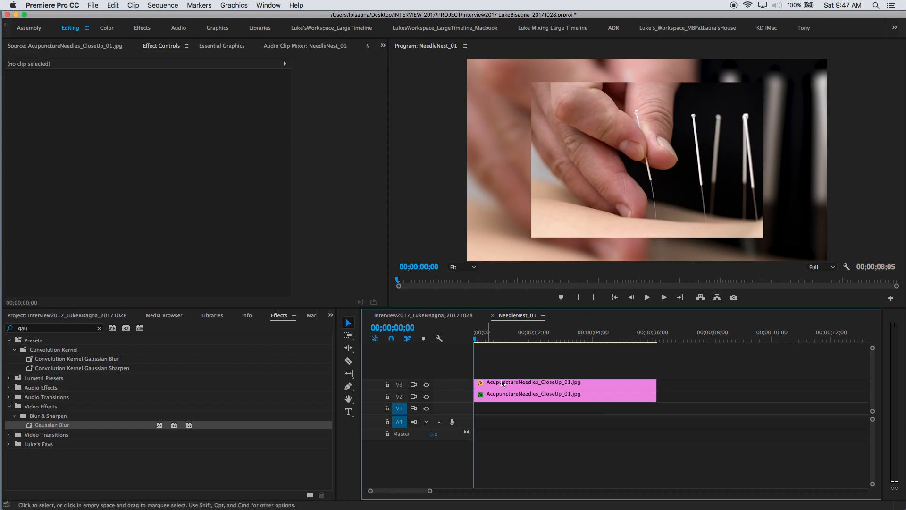
pyautogui.click(538, 386)
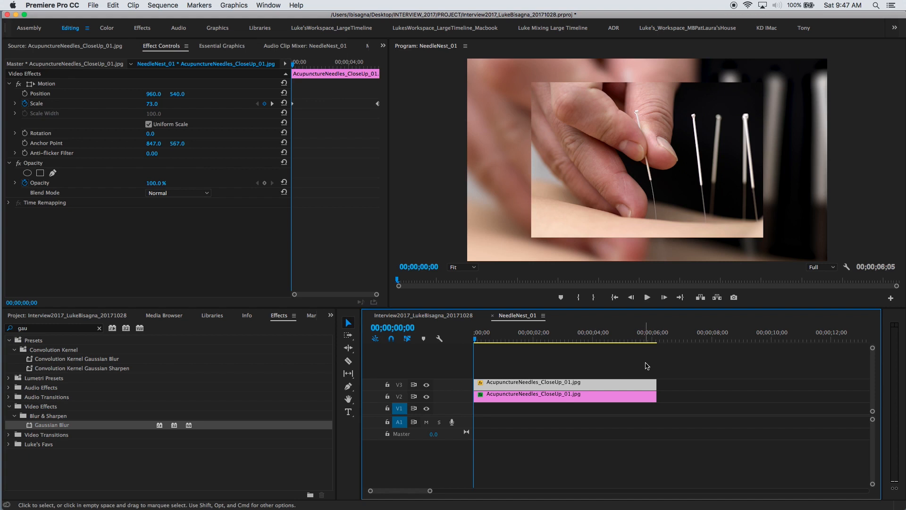
pyautogui.click(679, 373)
pyautogui.moveTo(647, 410); pyautogui.dragTo(646, 410)
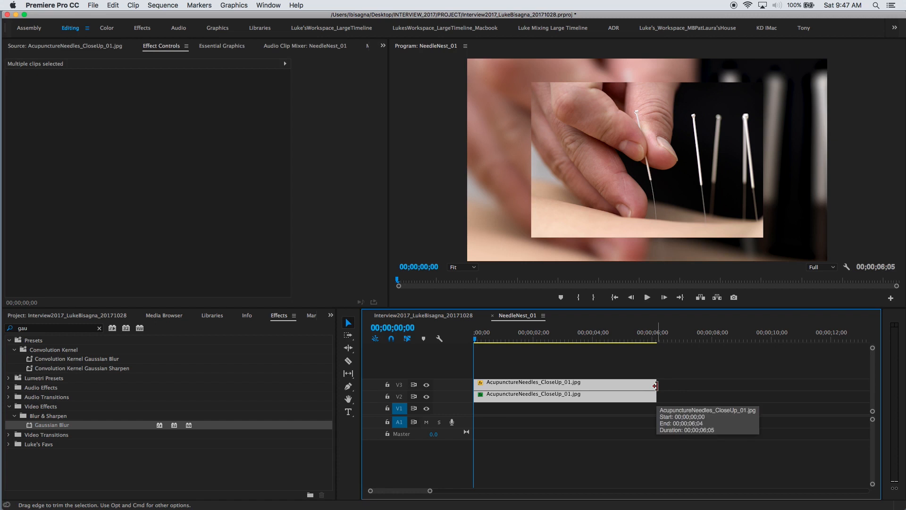
pyautogui.click(656, 386)
pyautogui.moveTo(656, 386); pyautogui.dragTo(717, 386)
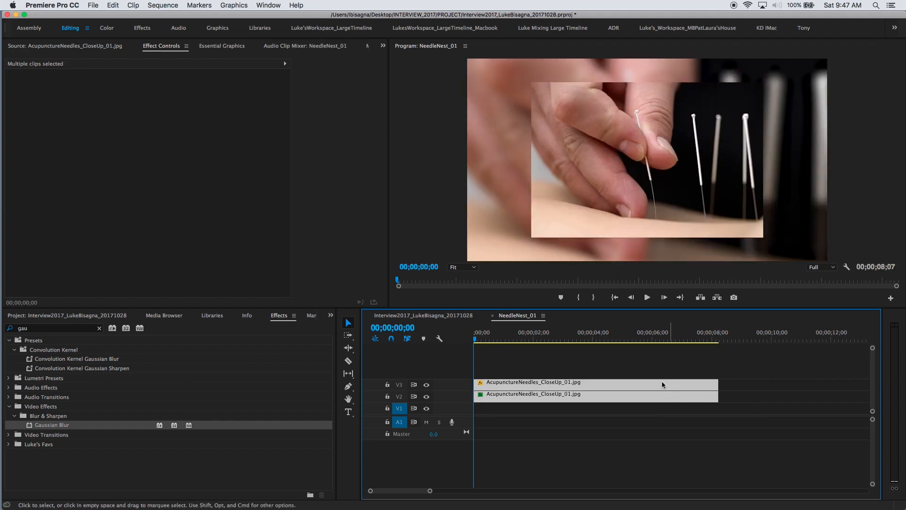
# - Extend the end of NeedleNest_01 in the interview sequence to the playhead at 00;00;29;07 and play back its ending
pyautogui.click(437, 315)
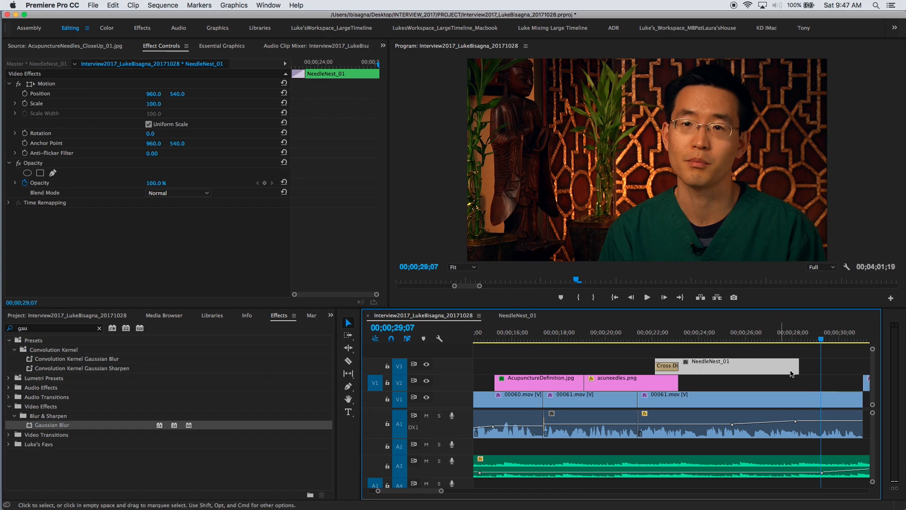
pyautogui.moveTo(803, 367); pyautogui.dragTo(821, 365)
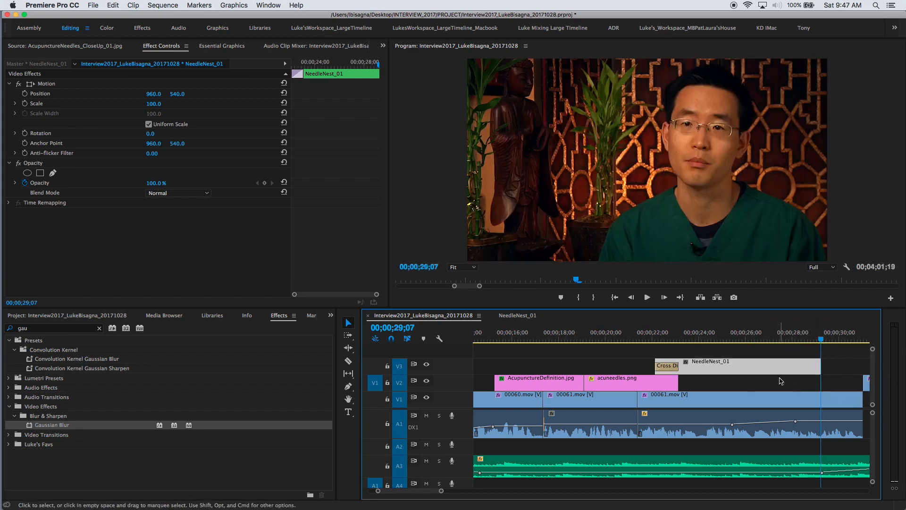
pyautogui.click(781, 336)
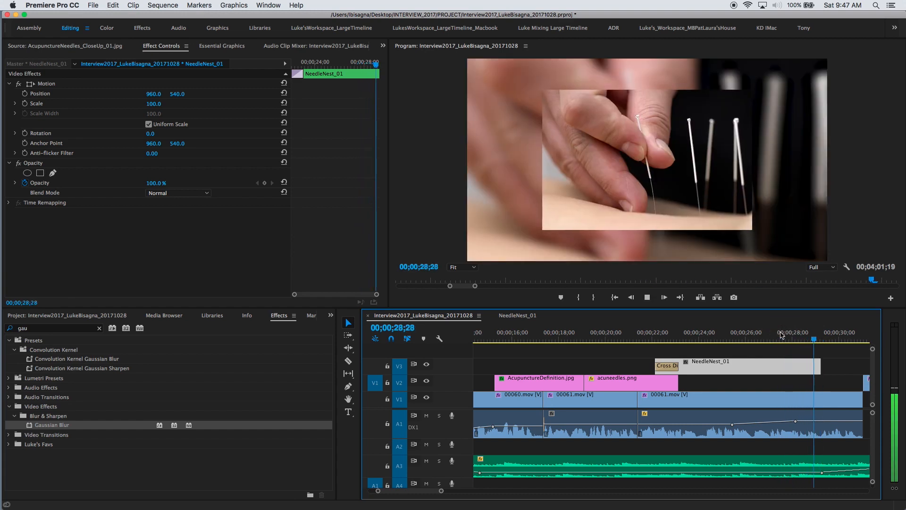
pyautogui.press('space')
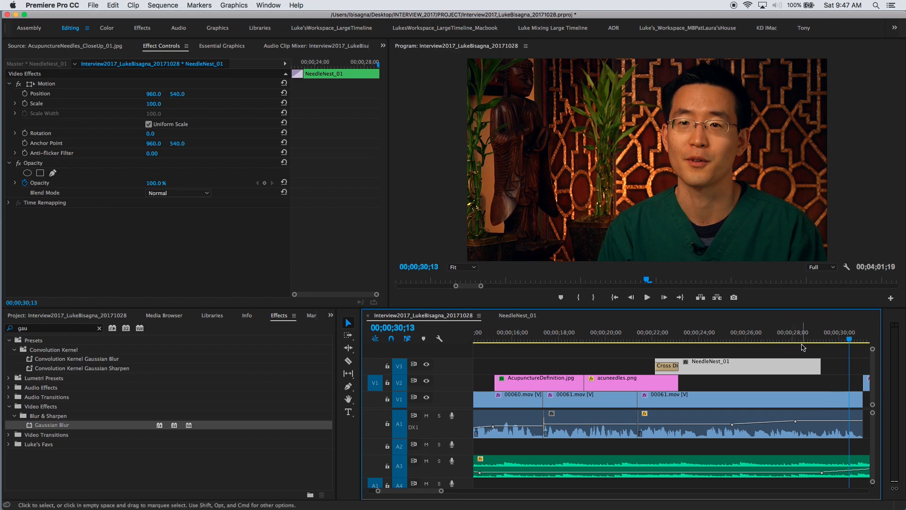
pyautogui.click(757, 340)
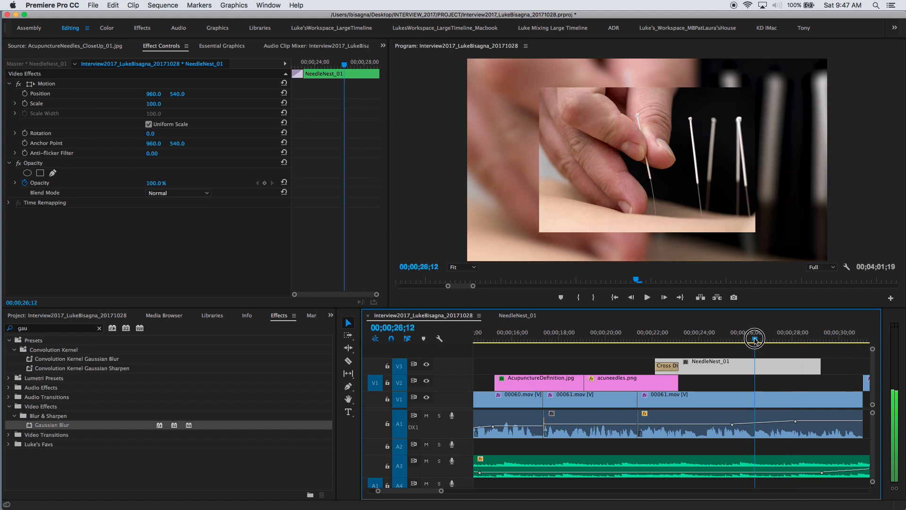
pyautogui.press('space')
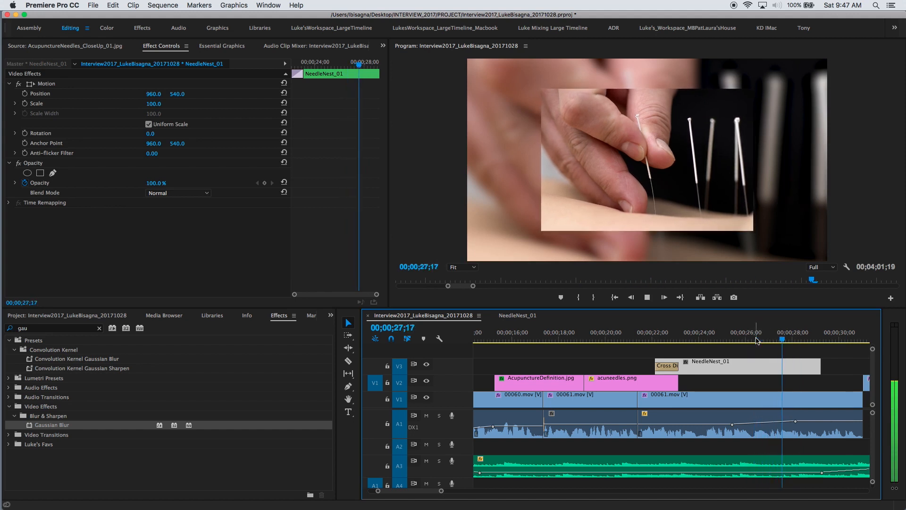
pyautogui.press('space')
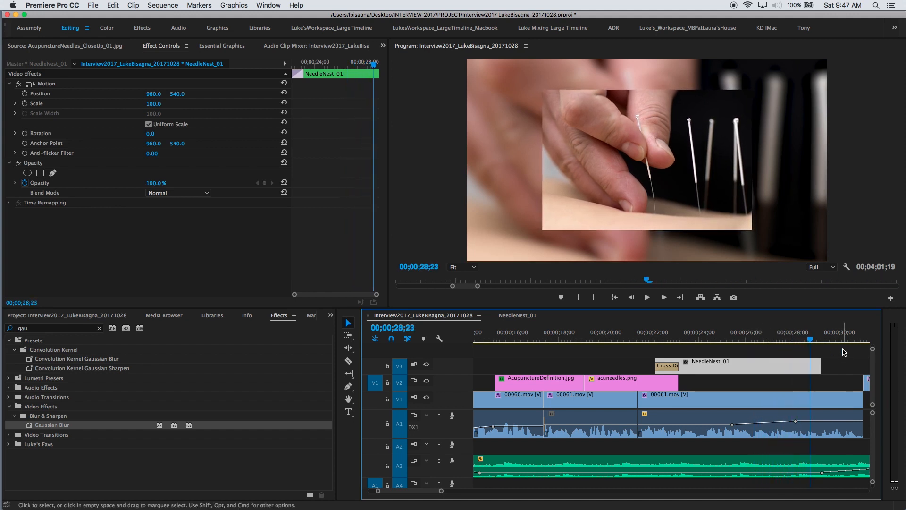
pyautogui.moveTo(786, 337); pyautogui.dragTo(811, 337)
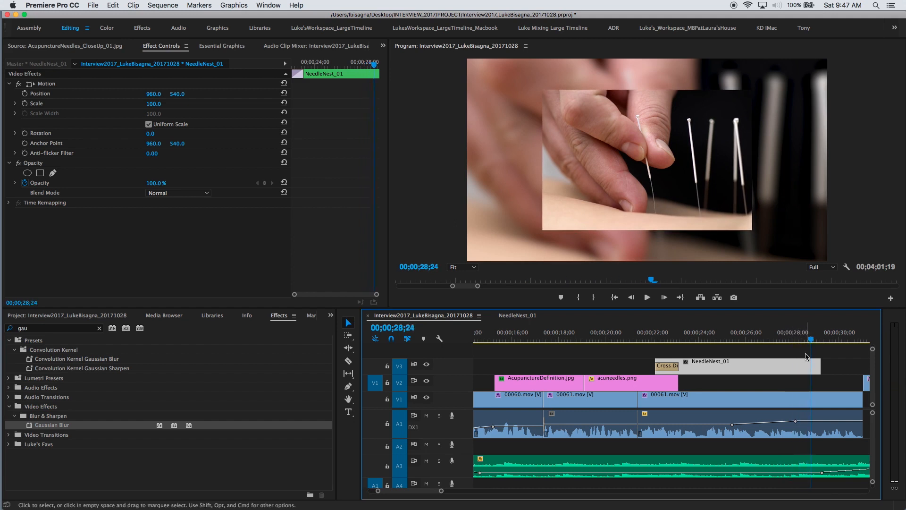
# - Inside NeedleNest_01, move the V3 close-up's second Scale keyframe to the end of the lengthened clip
pyautogui.doubleClick(758, 365)
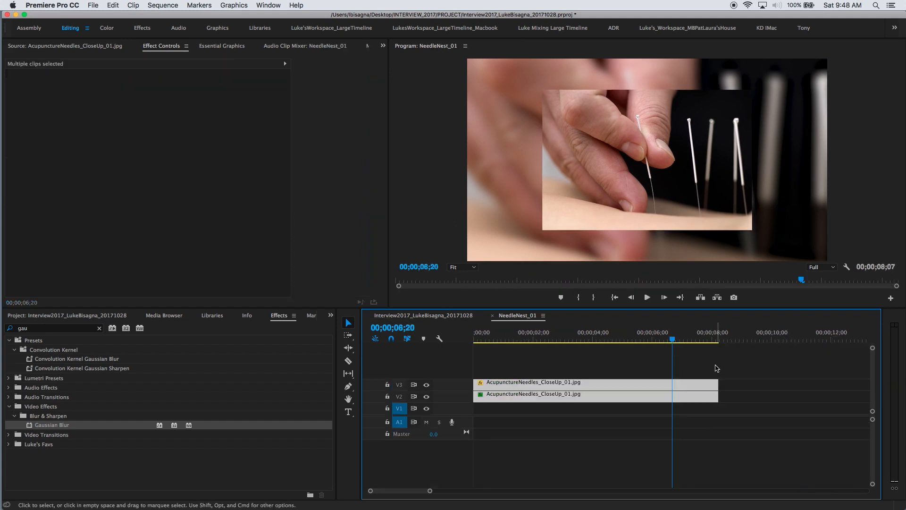
pyautogui.click(598, 416)
pyautogui.click(593, 386)
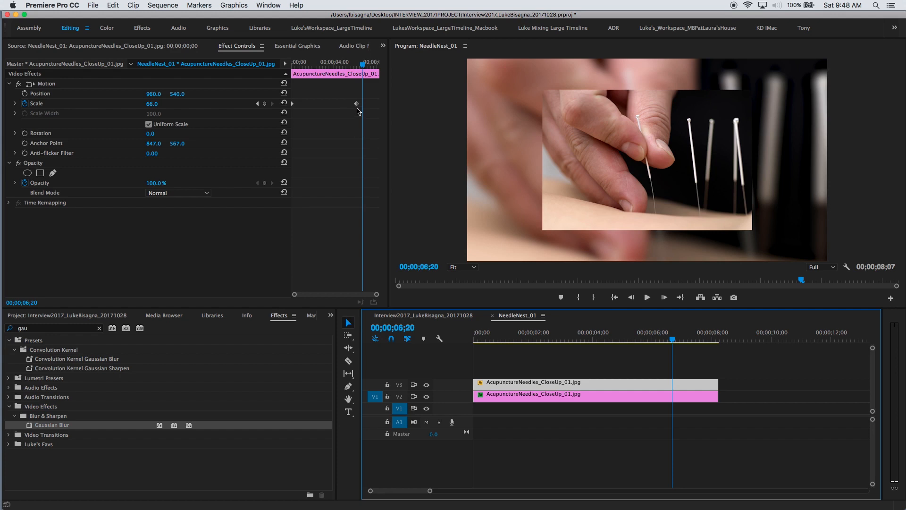
pyautogui.moveTo(356, 104); pyautogui.dragTo(379, 106)
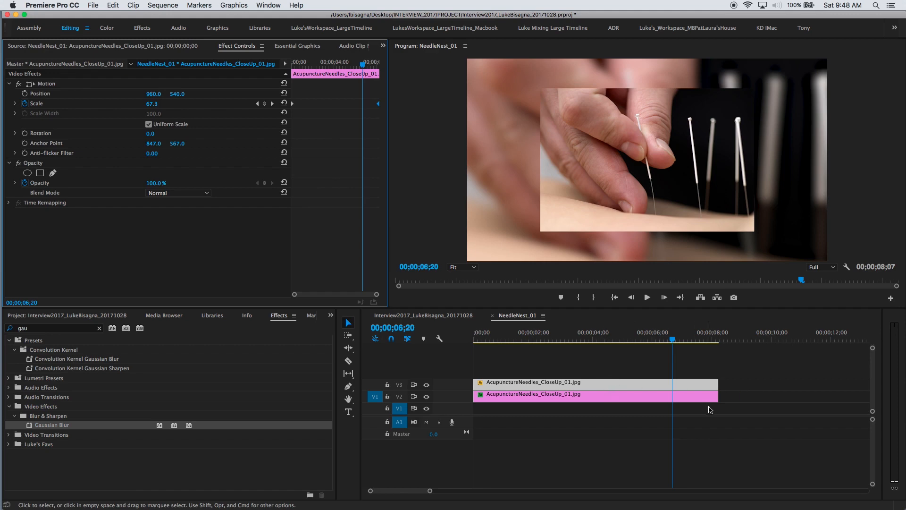
pyautogui.click(407, 316)
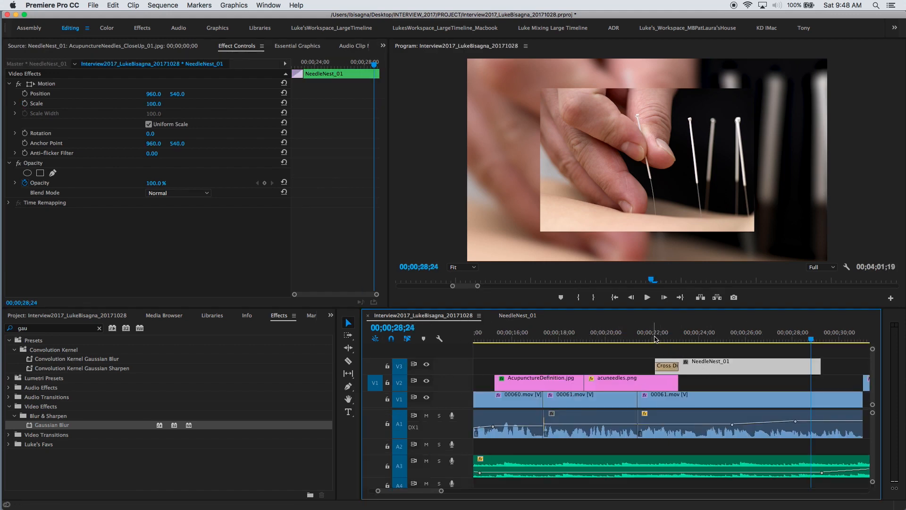
pyautogui.click(656, 338)
pyautogui.press('space')
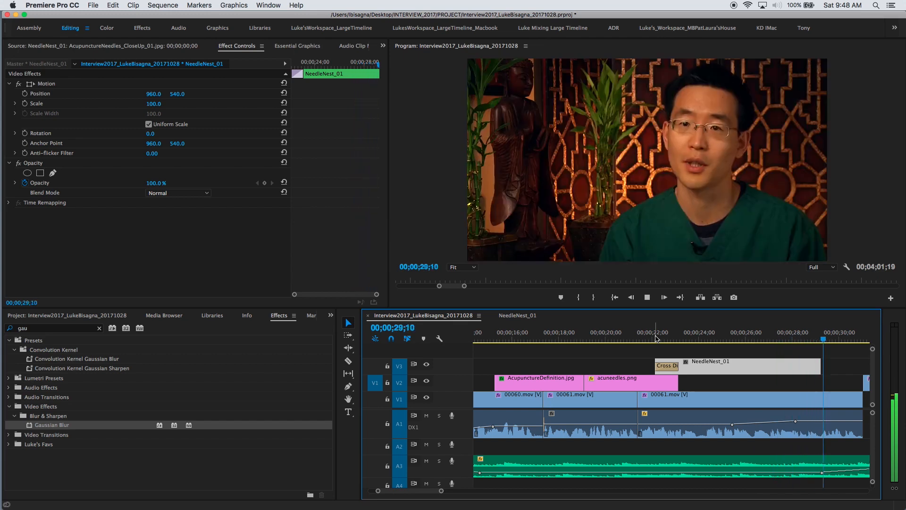
pyautogui.press('space')
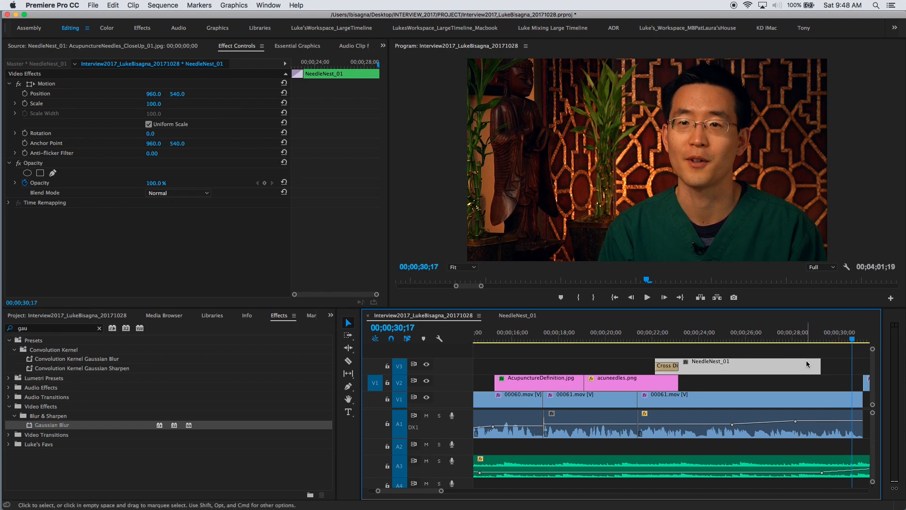
pyautogui.click(815, 340)
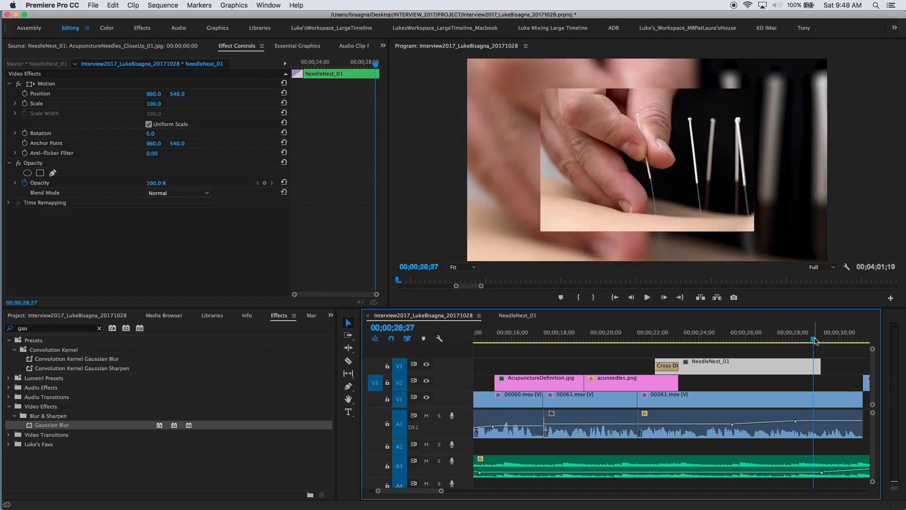
pyautogui.press('space')
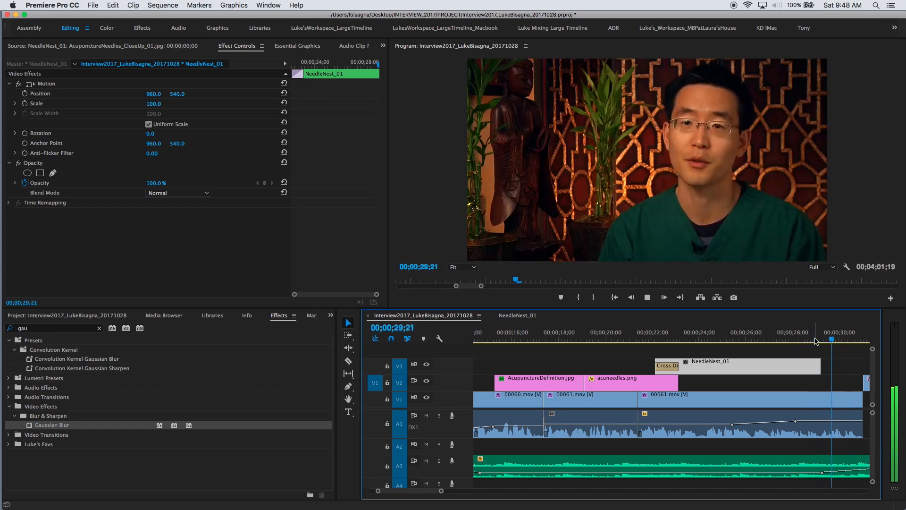
pyautogui.press('space')
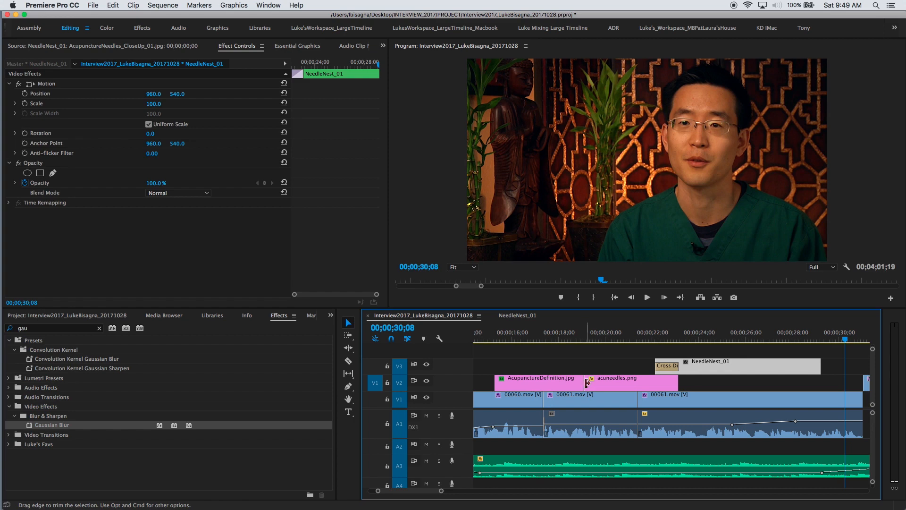
# - Add a cross dissolve at the cut between AcupunctureDefinition.jpg and acuneedles.png on V2 and play back the transition
pyautogui.click(556, 339)
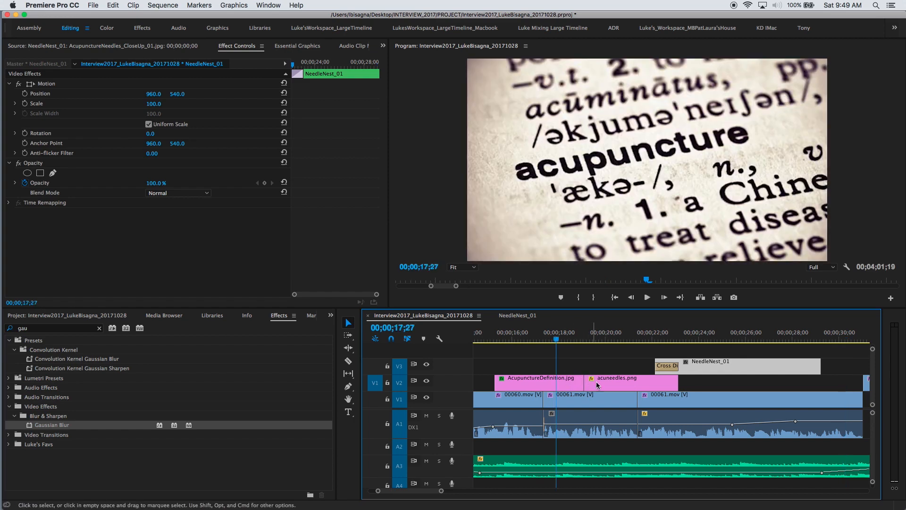
pyautogui.click(611, 345)
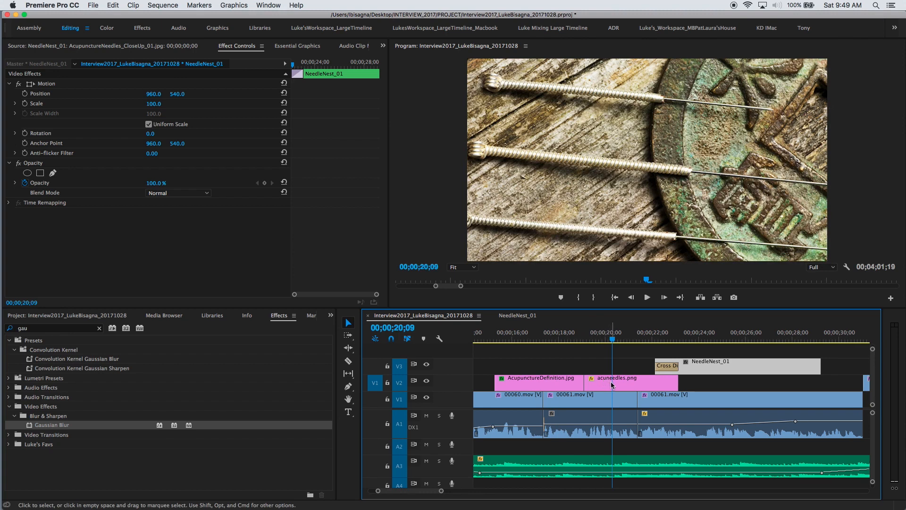
pyautogui.click(586, 382)
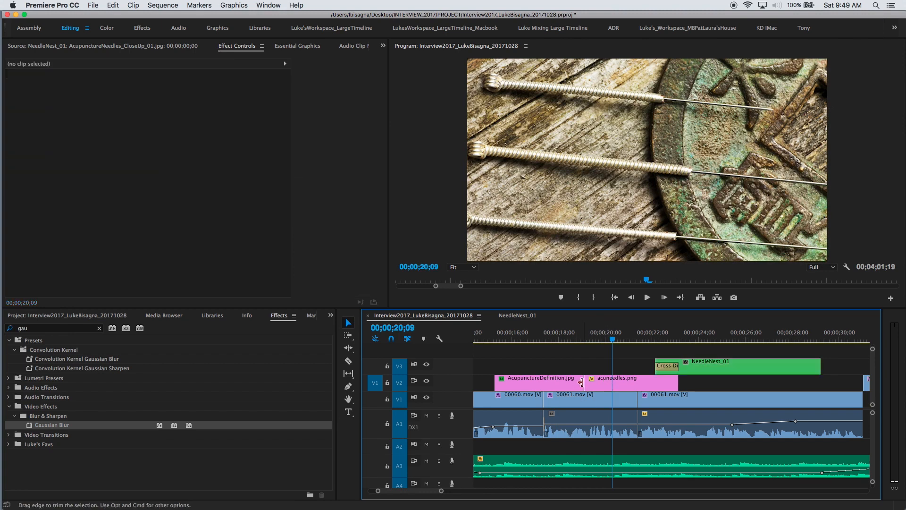
pyautogui.hotkey('shift', 'd')
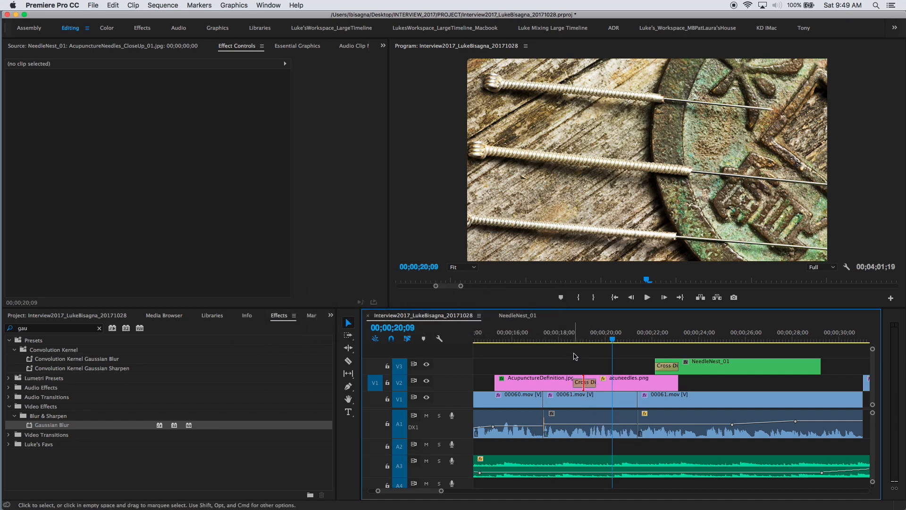
pyautogui.click(562, 340)
pyautogui.press('space')
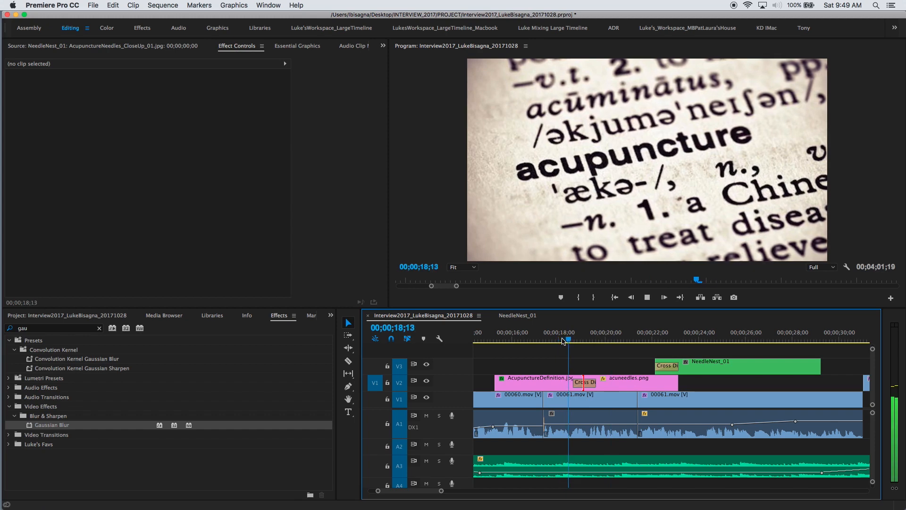
pyautogui.press('space')
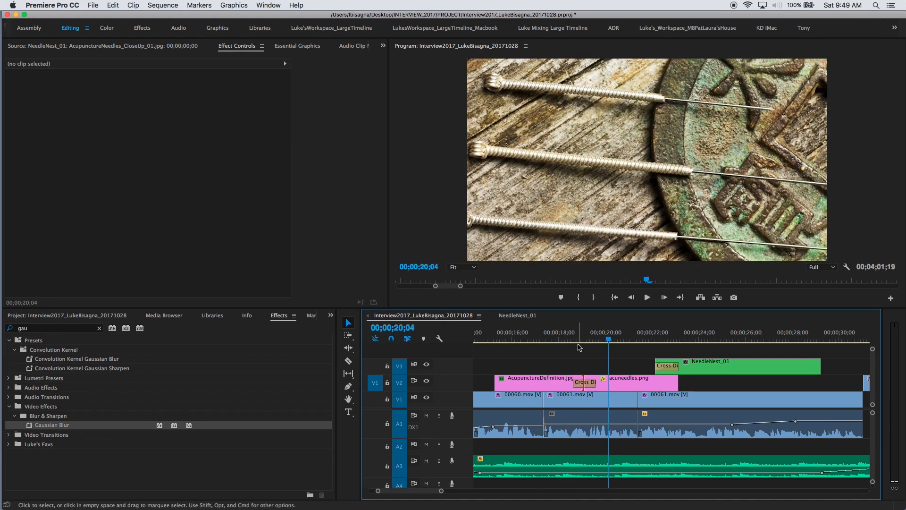
pyautogui.click(556, 339)
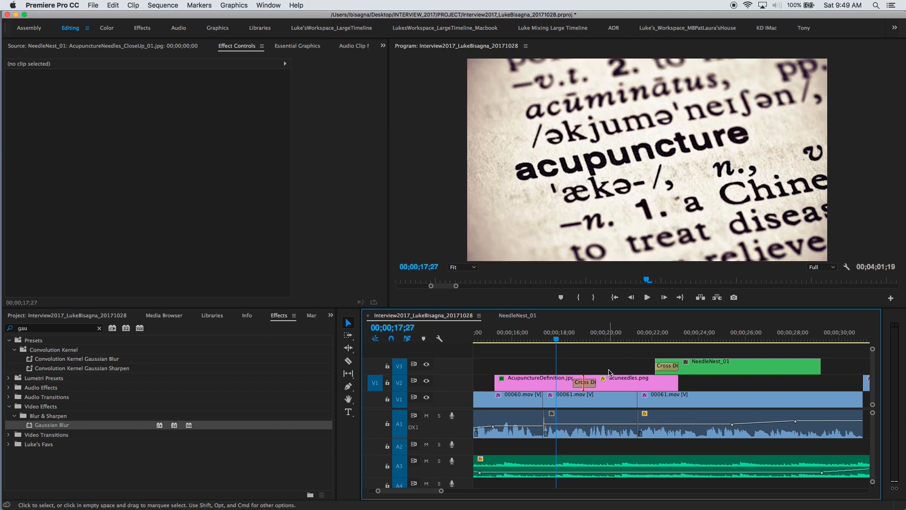
pyautogui.press('space')
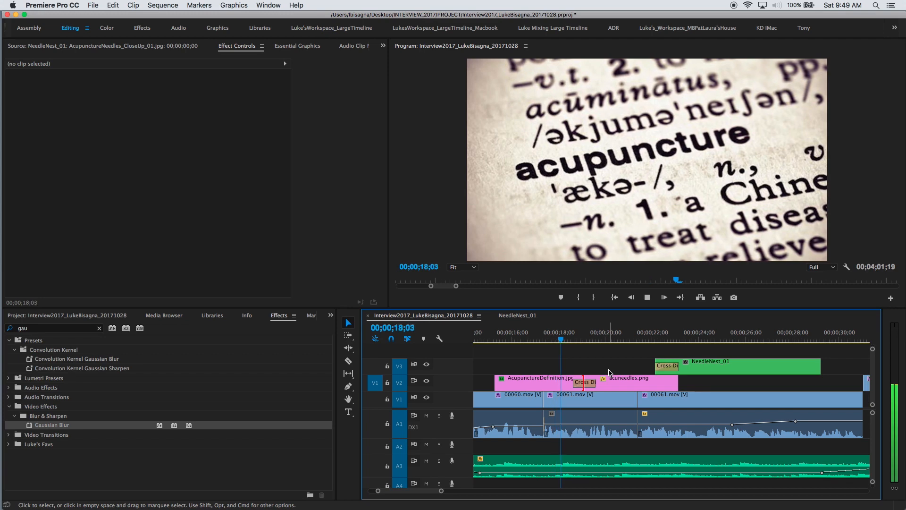
pyautogui.press('space')
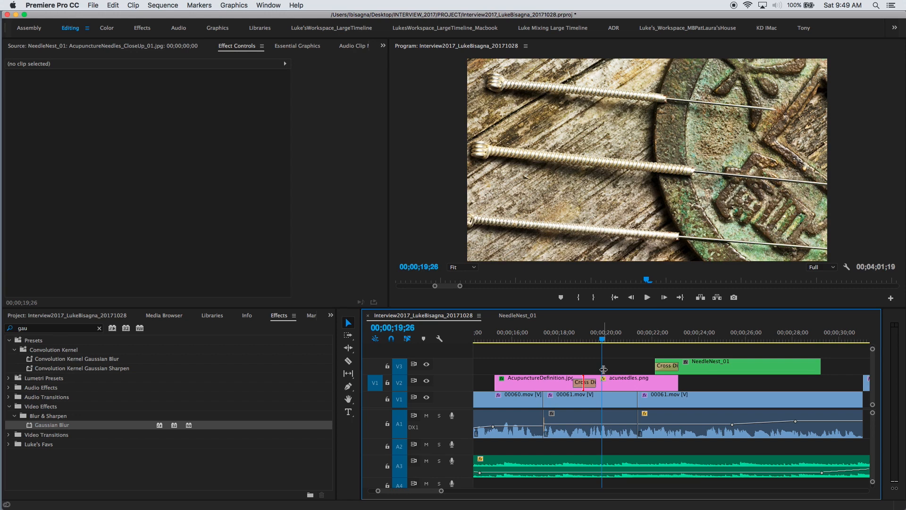
# - Move AcupunctureDefinition.jpg's last Position and Scale keyframes to its extended end and acuneedles.png's first Position keyframe to its extended start, checking the dissolve
pyautogui.click(549, 384)
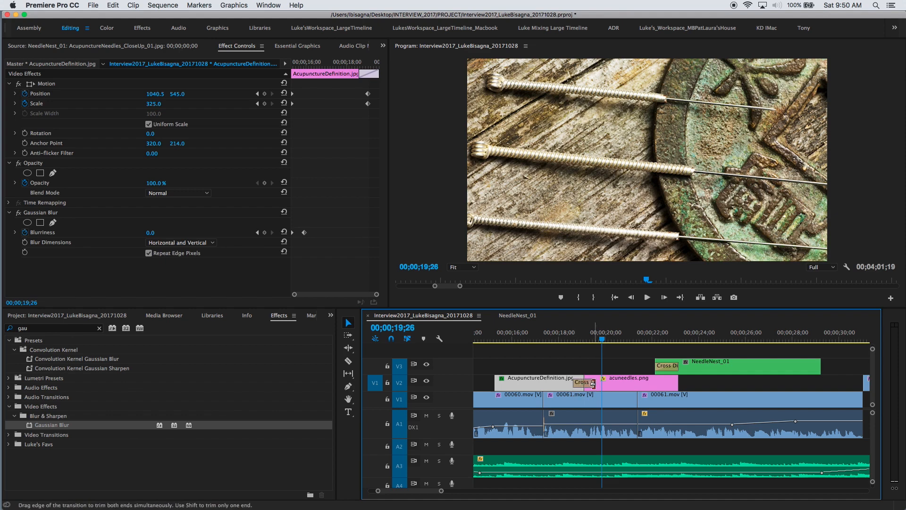
pyautogui.moveTo(360, 89); pyautogui.dragTo(378, 95)
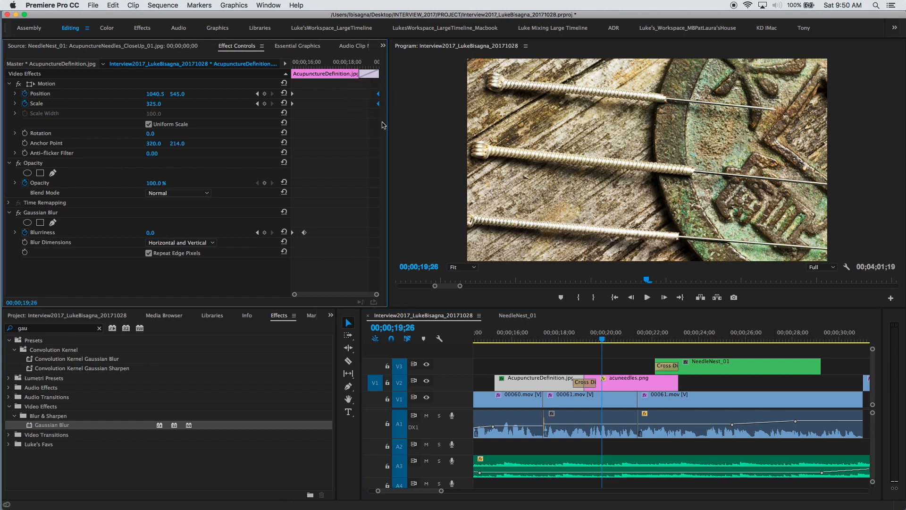
pyautogui.click(621, 383)
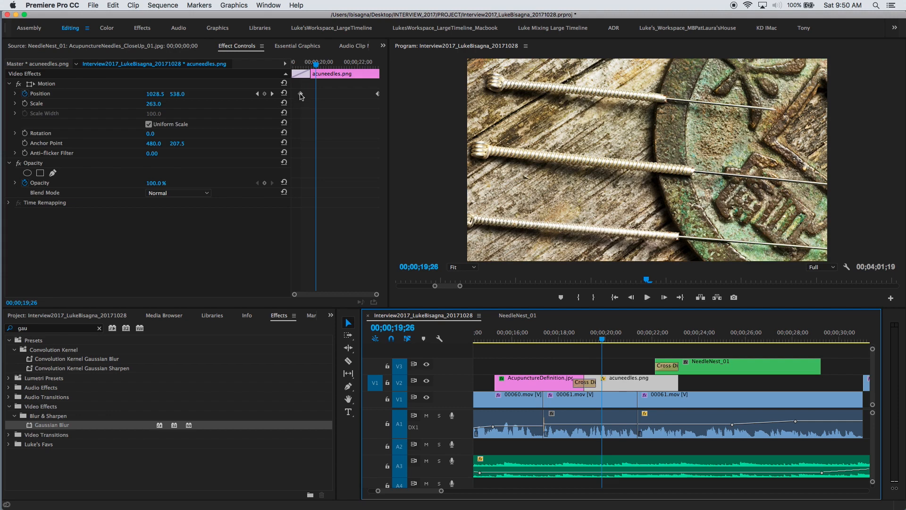
pyautogui.moveTo(301, 96); pyautogui.dragTo(291, 96)
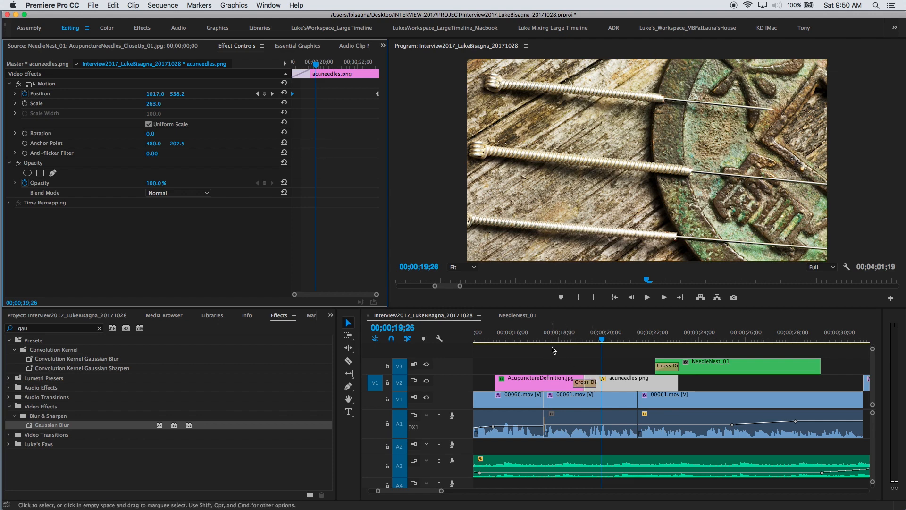
pyautogui.click(553, 337)
pyautogui.press('space')
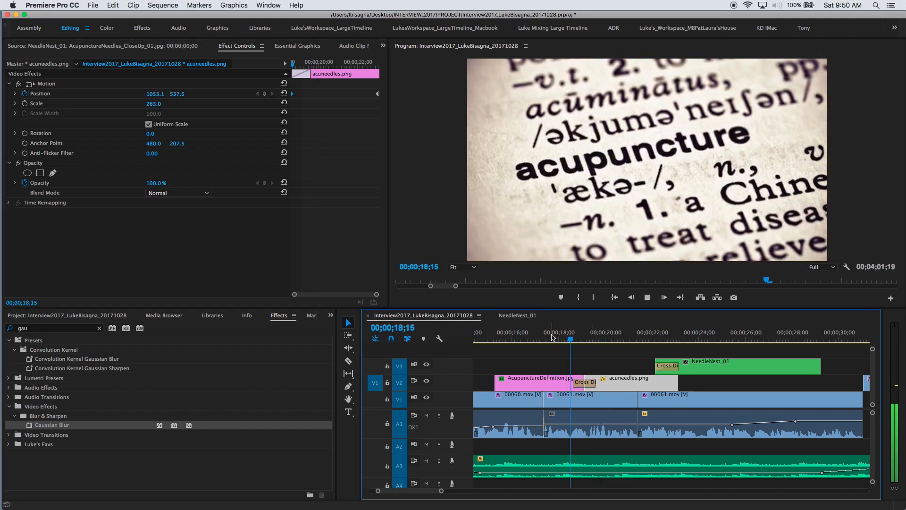
pyautogui.press('space')
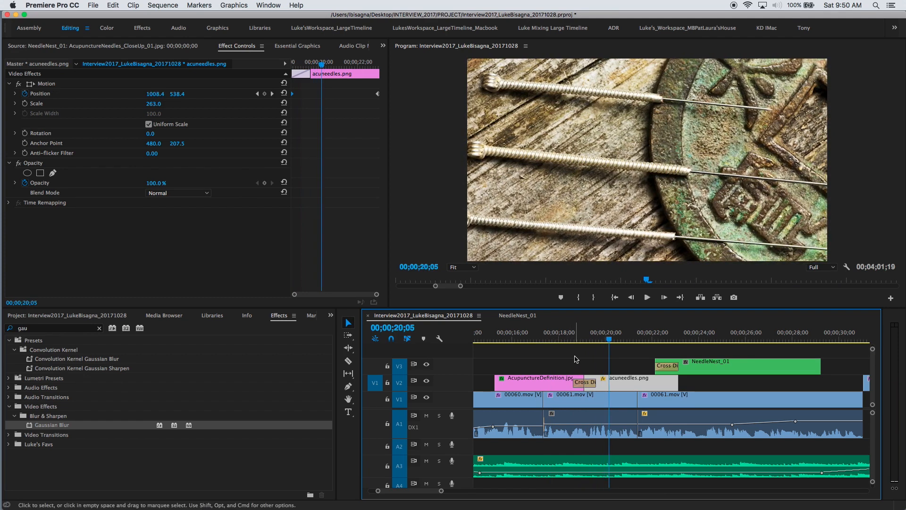
# - Save the project and play the interview sequence from about 00;00;12;00 past the end of NeedleNest_01
pyautogui.press('-')
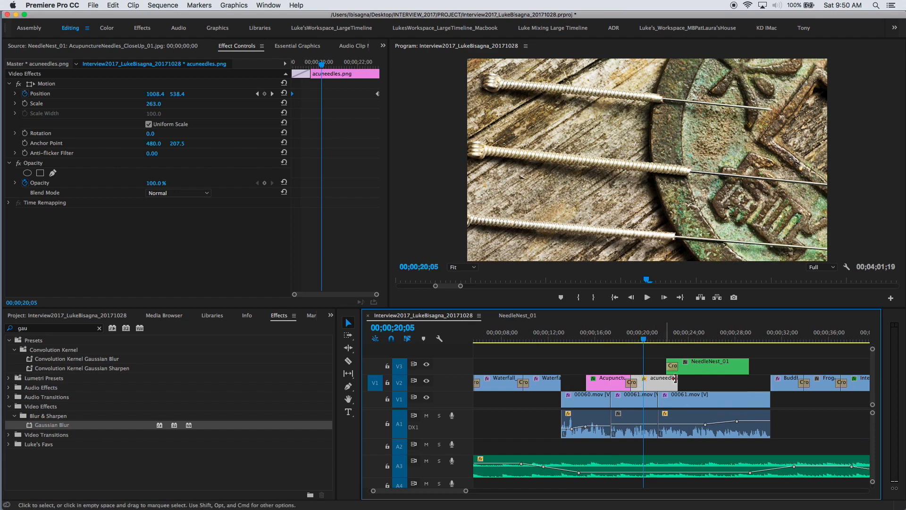
pyautogui.press('super+s')
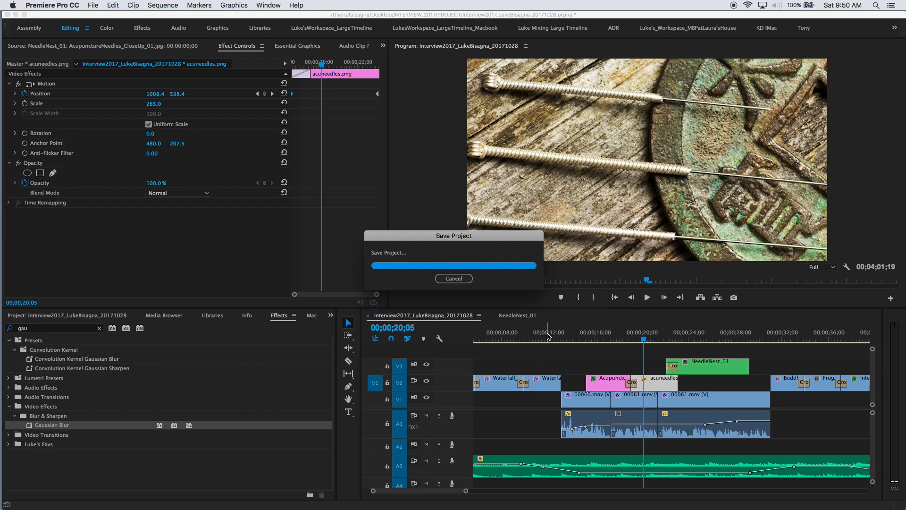
pyautogui.click(548, 336)
pyautogui.press('space')
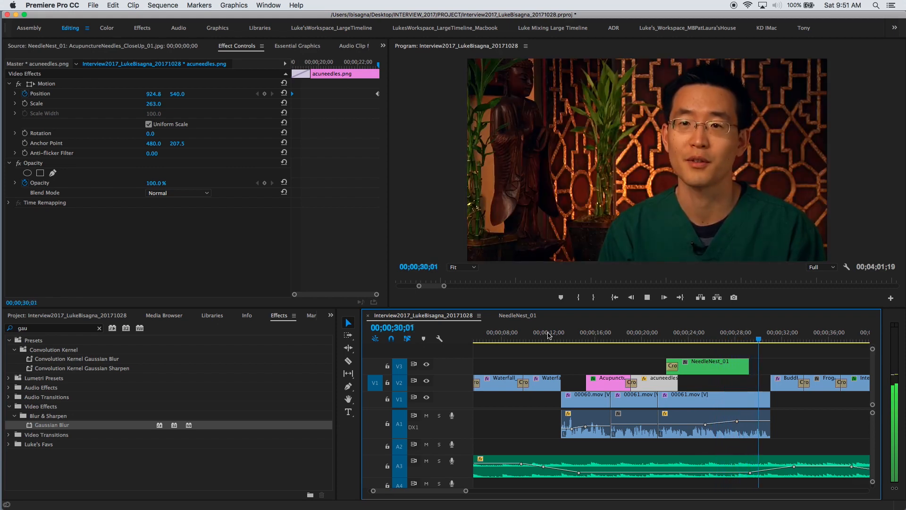
pyautogui.press('space')
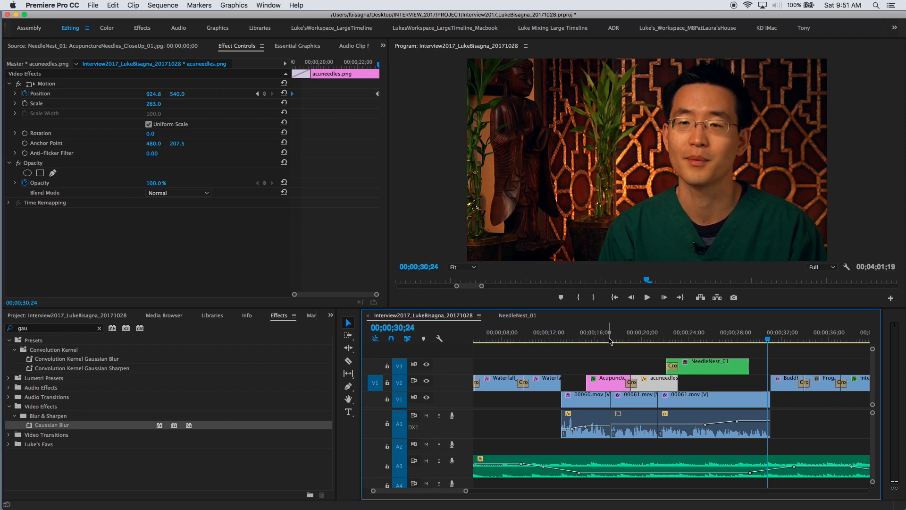
# - Scrub through AcupunctureDefinition.jpg, acuneedles.png and NeedleNest_01 to review the blur, position and scale animation of each still
pyautogui.click(589, 339)
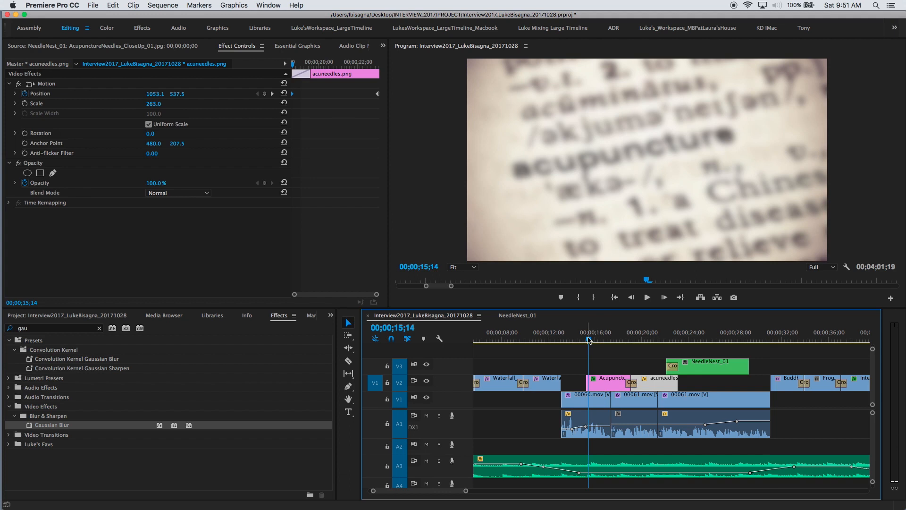
pyautogui.moveTo(589, 339); pyautogui.dragTo(601, 338)
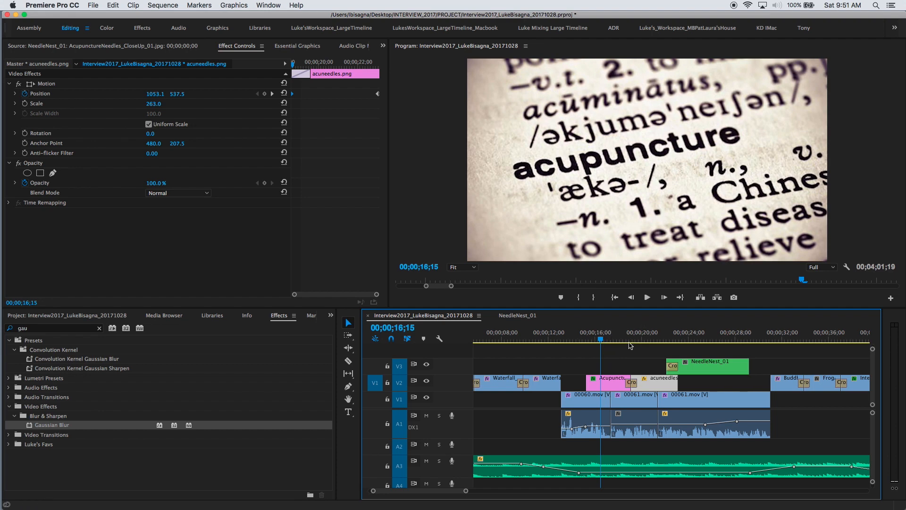
pyautogui.click(604, 339)
pyautogui.moveTo(605, 339); pyautogui.dragTo(607, 339)
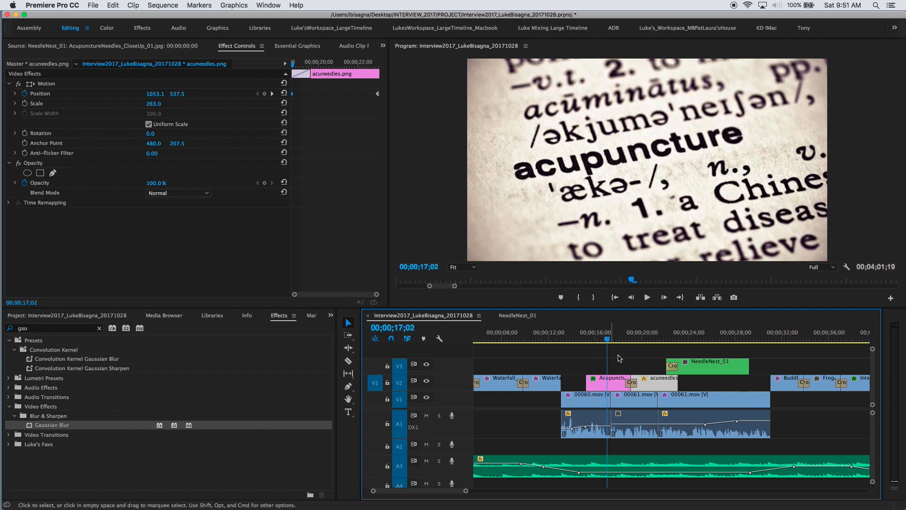
pyautogui.click(643, 339)
pyautogui.moveTo(643, 339); pyautogui.dragTo(655, 340)
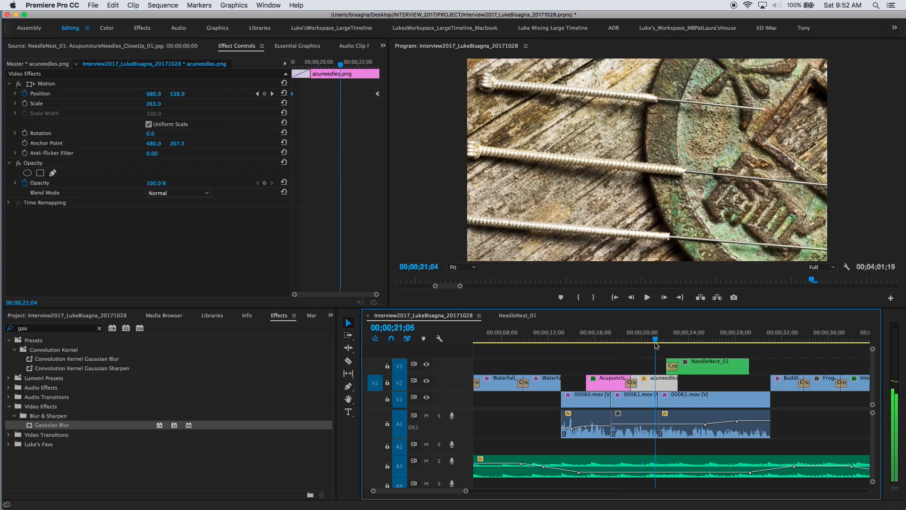
pyautogui.click(699, 339)
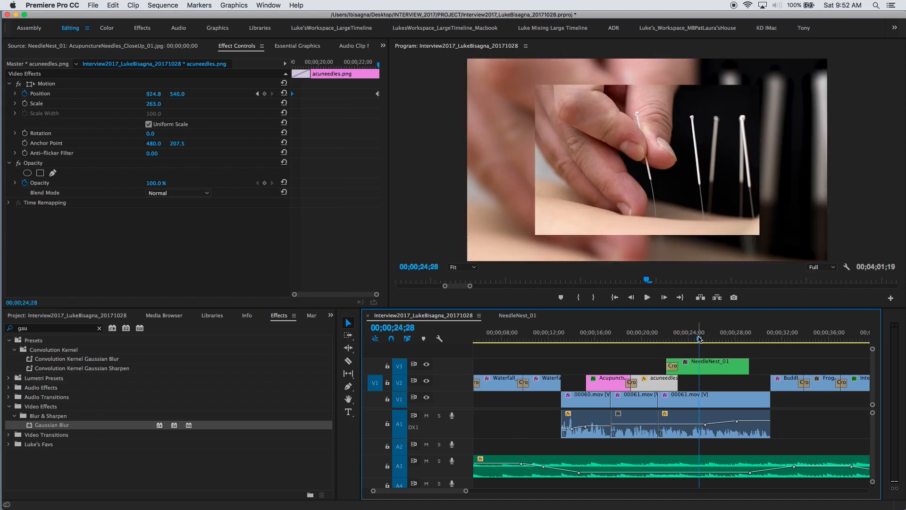
pyautogui.click(688, 339)
pyautogui.moveTo(688, 339); pyautogui.dragTo(715, 341)
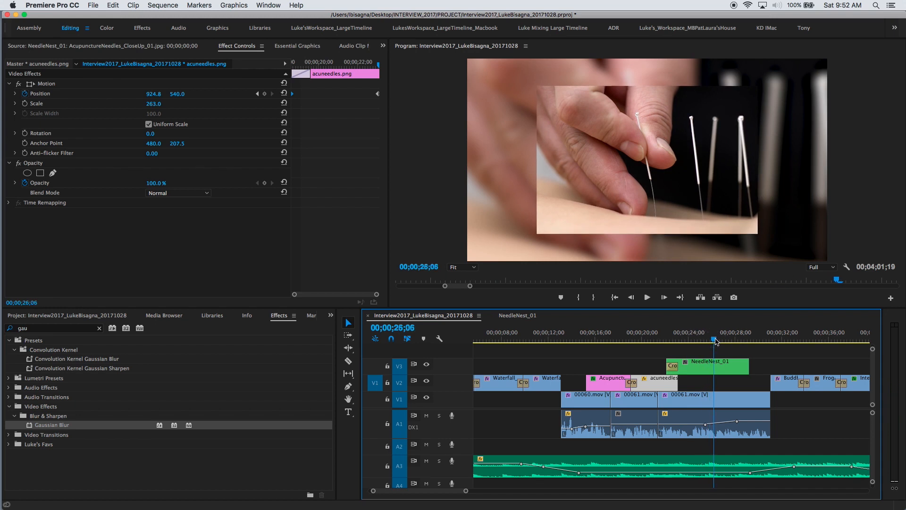